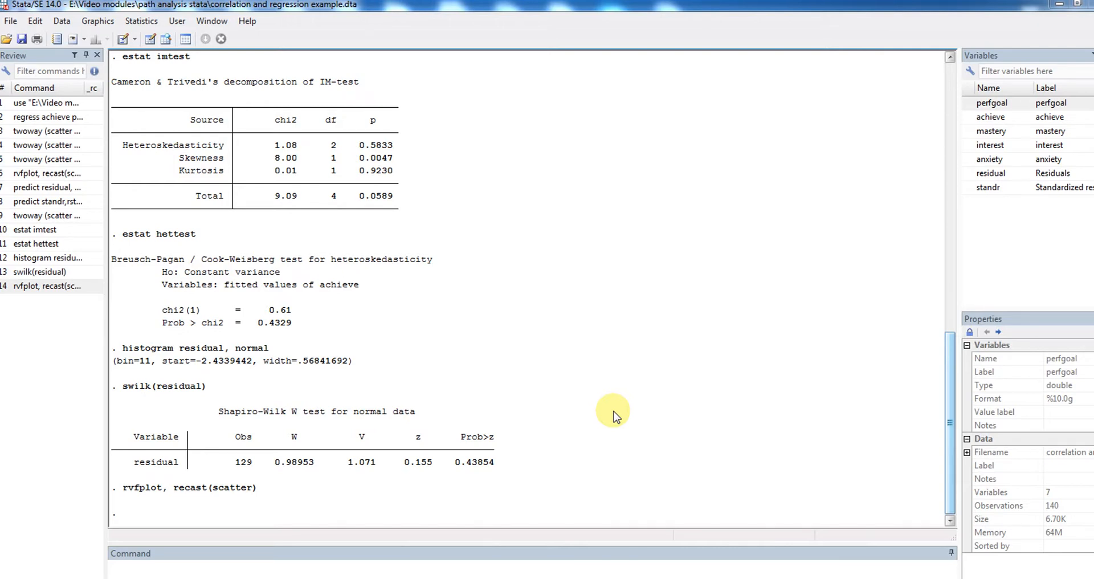
Run a linear regression with achieve as the dependent variable and perfgoal as the independent variable, then close the regression dialog
{"action": "left_click", "coordinate": [139, 23]}
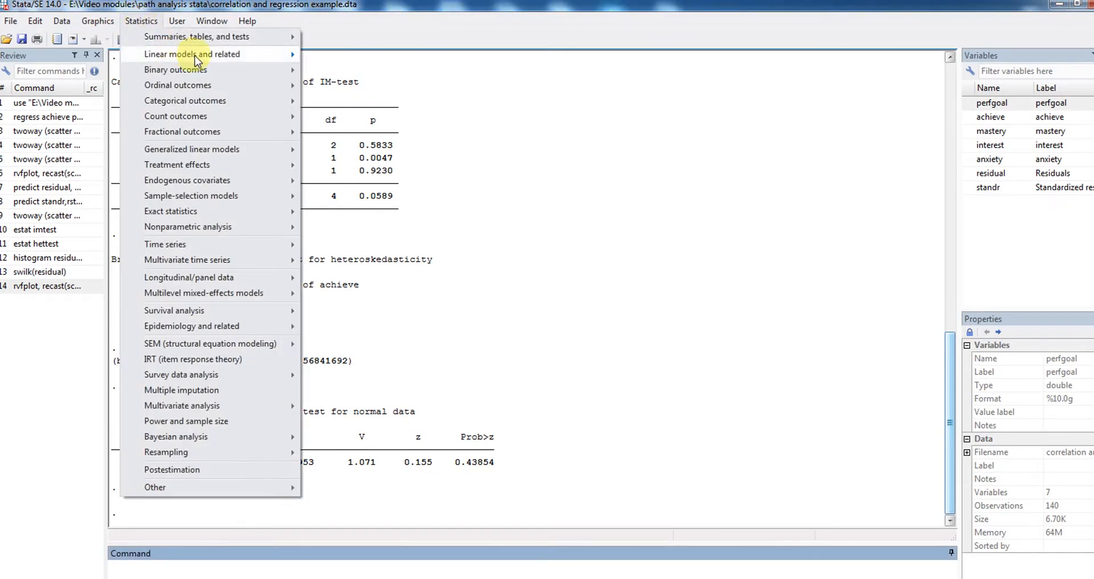
{"action": "mouse_move", "coordinate": [197, 57]}
{"action": "left_click", "coordinate": [324, 57]}
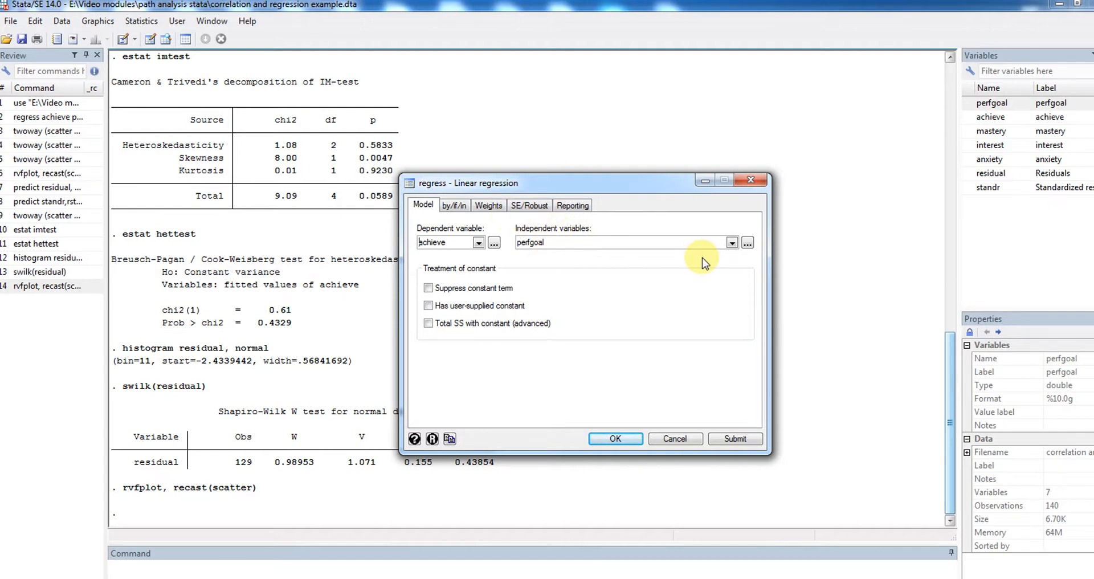
{"action": "left_click", "coordinate": [749, 440]}
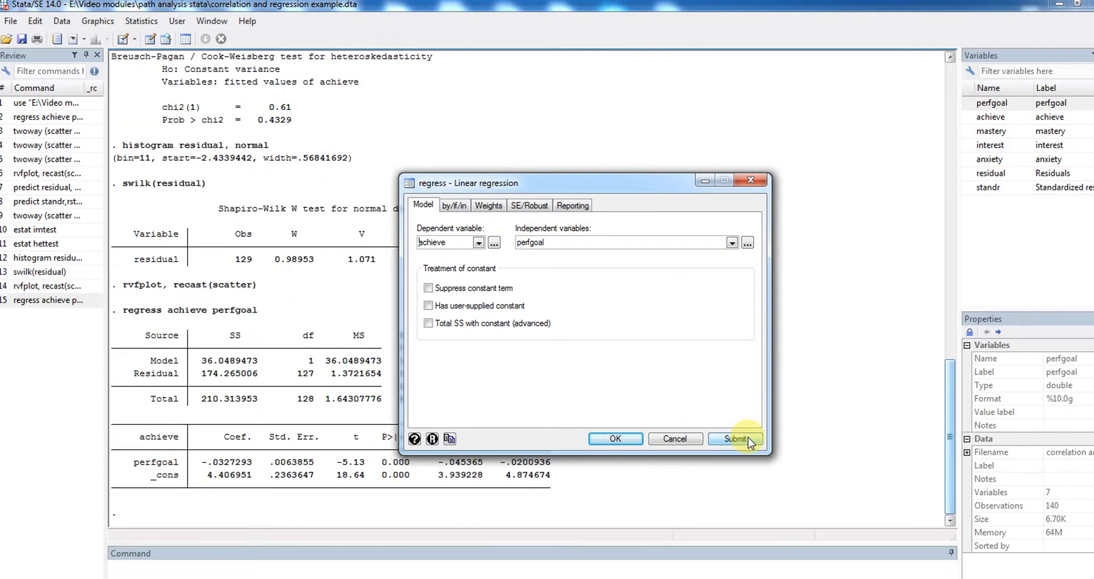
{"action": "left_click", "coordinate": [751, 179]}
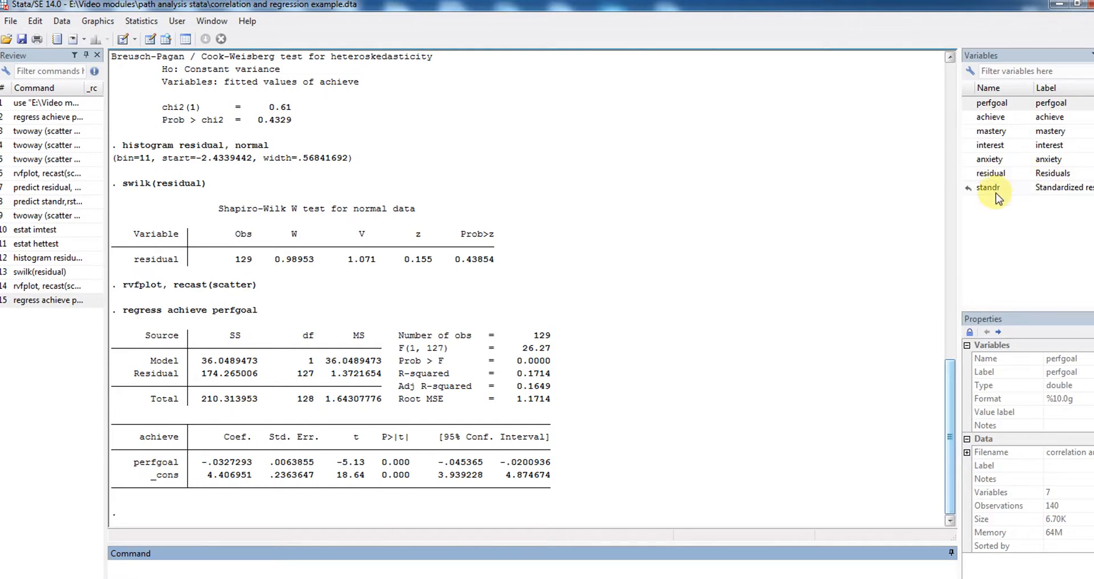
Browse the dataset to examine the perfgoal, achieve, residual and standr columns, then close the data view
{"action": "left_click", "coordinate": [61, 21]}
{"action": "mouse_move", "coordinate": [161, 60]}
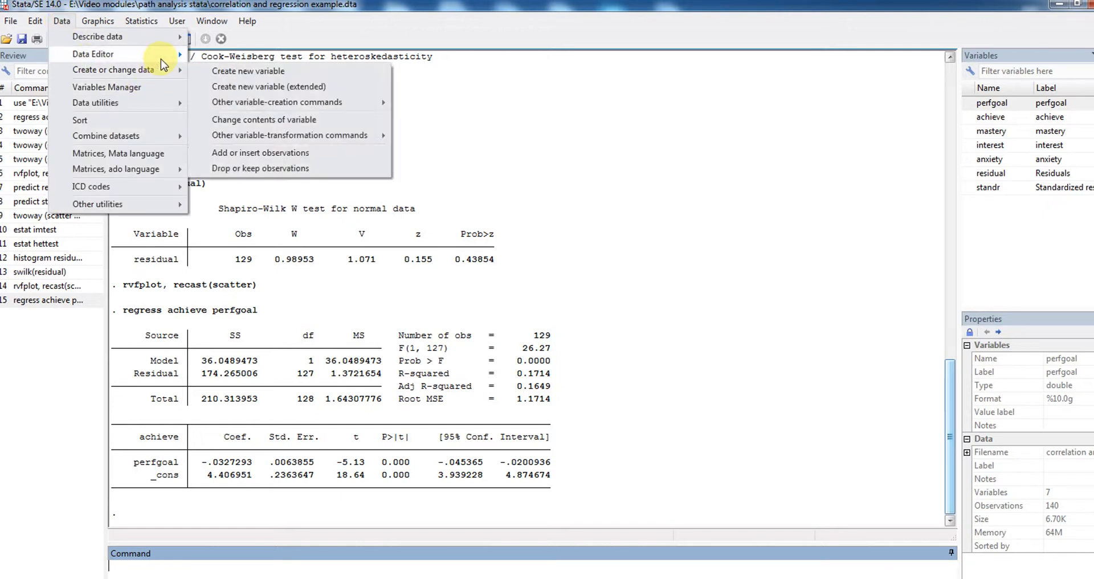
{"action": "left_click", "coordinate": [222, 71]}
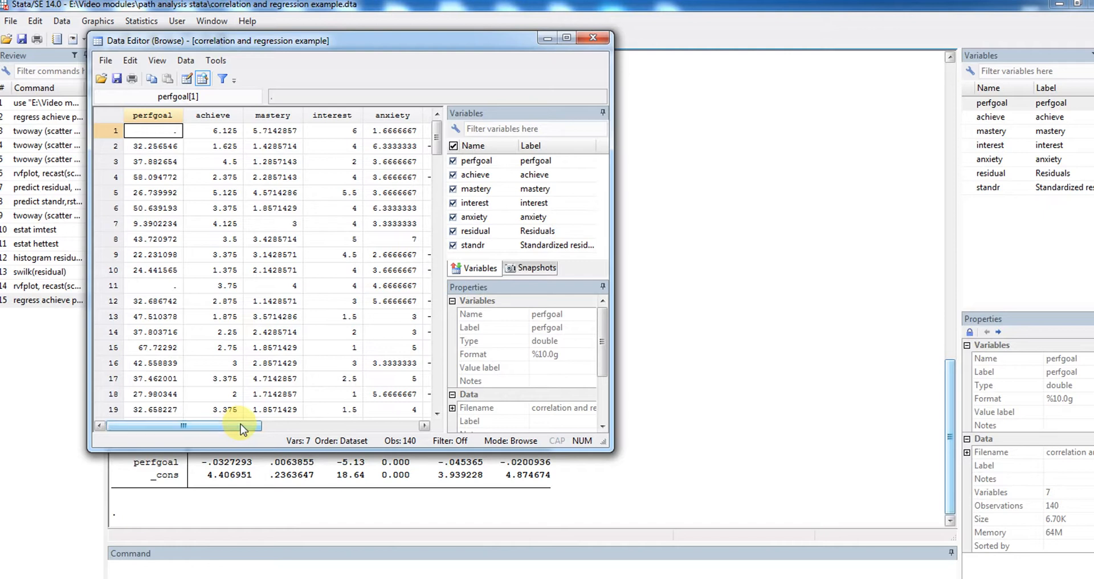
{"action": "left_click", "coordinate": [155, 118]}
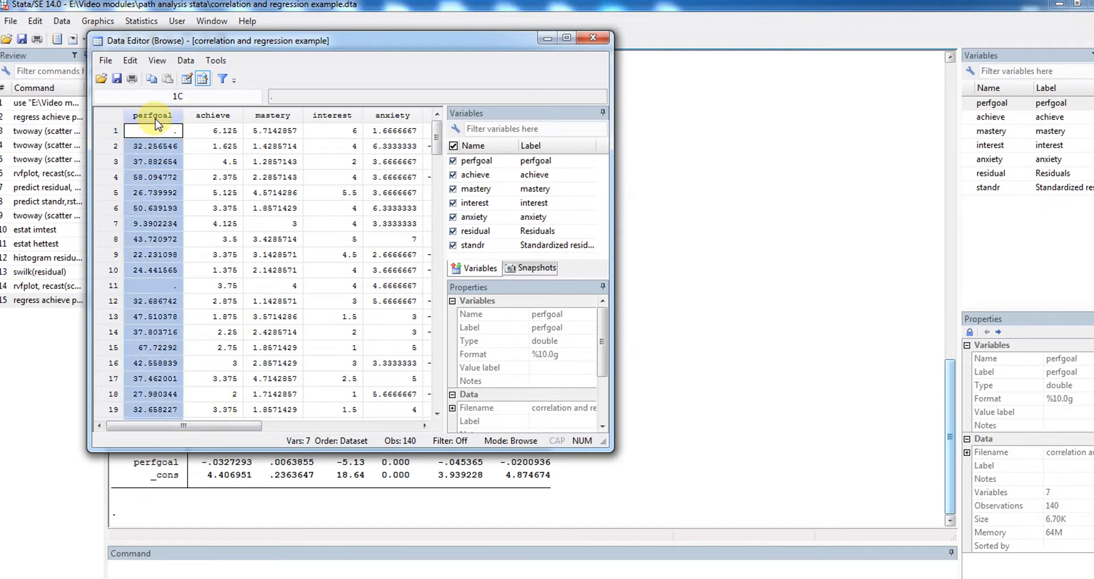
{"action": "left_click", "coordinate": [212, 116]}
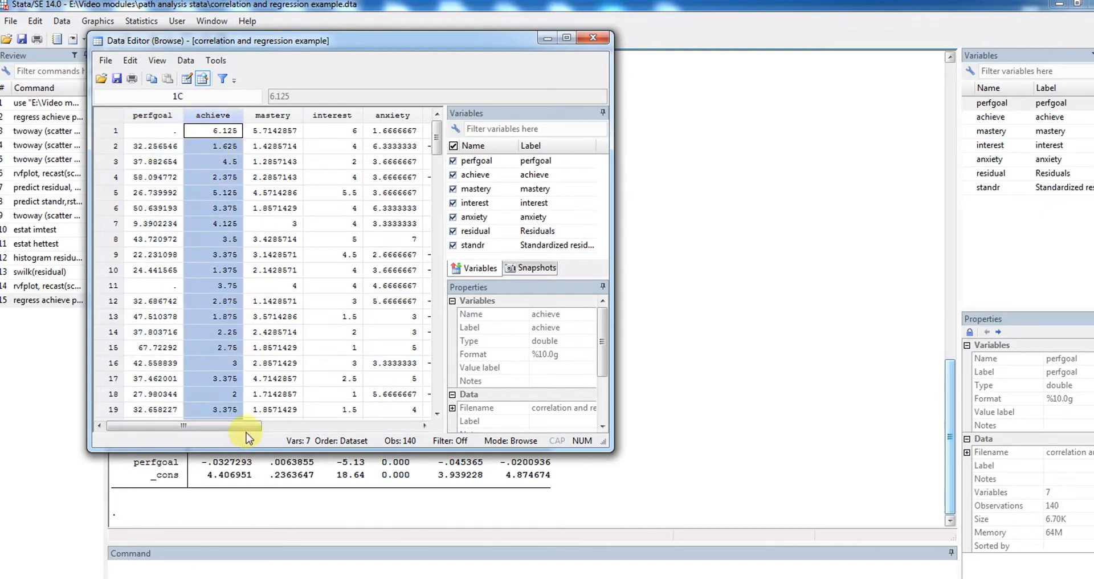
{"action": "left_click_drag", "start_coordinate": [246, 428], "coordinate": [324, 427]}
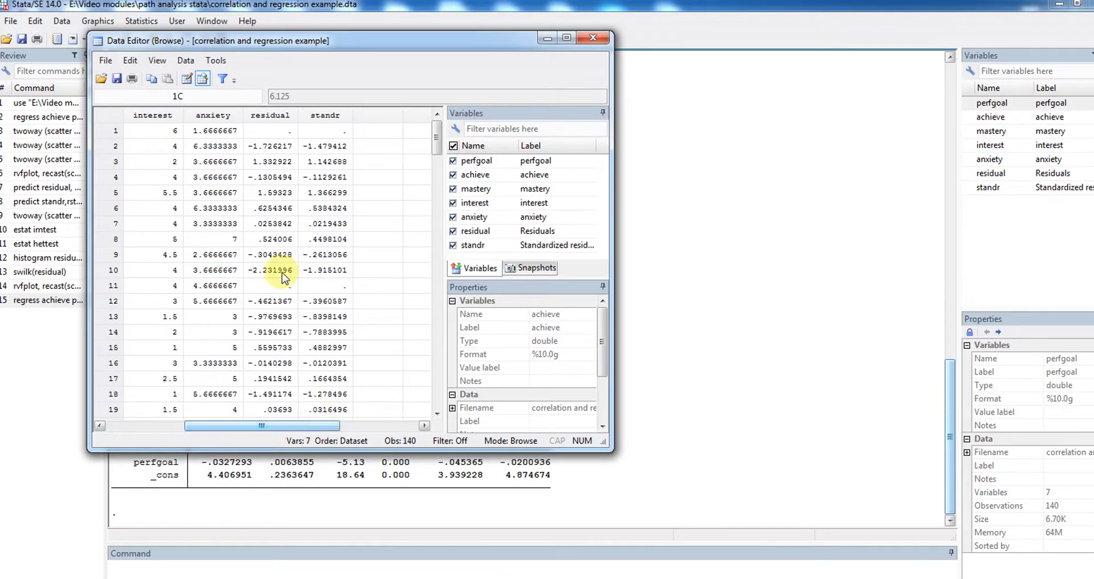
{"action": "left_click", "coordinate": [279, 114]}
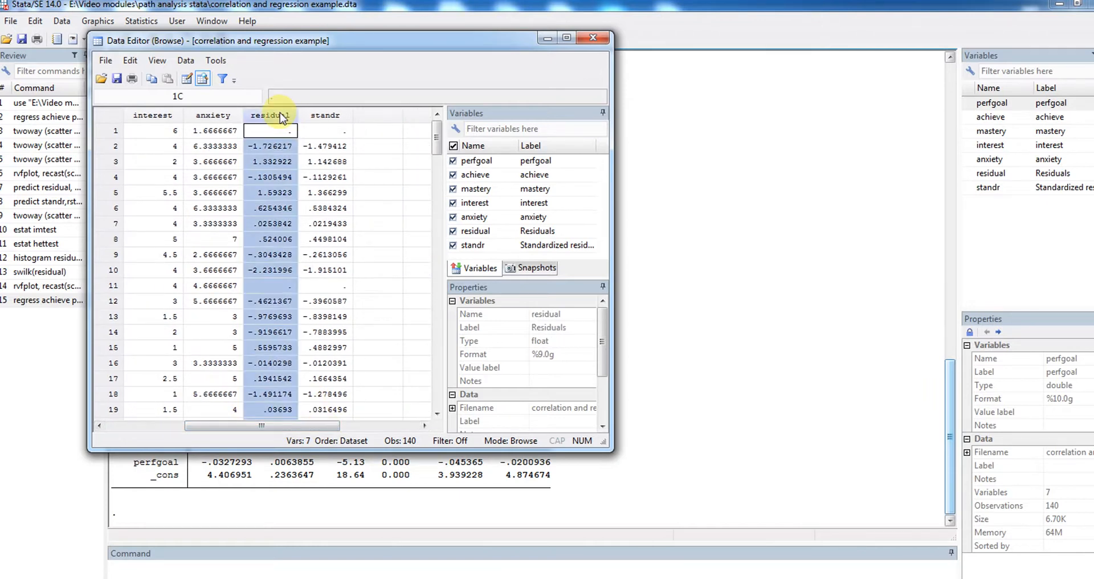
{"action": "left_click", "coordinate": [324, 116]}
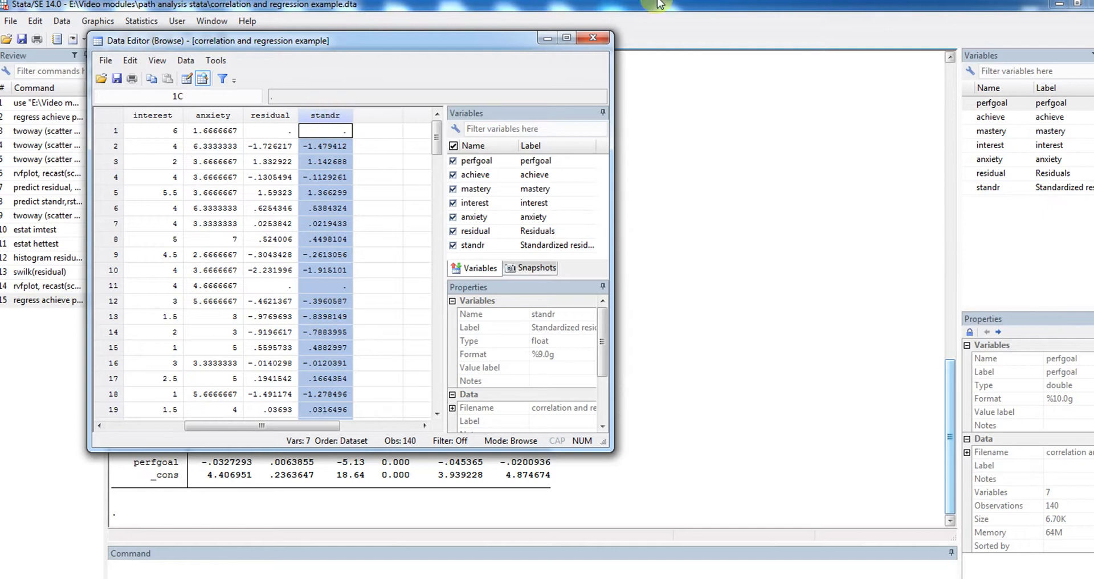
{"action": "left_click", "coordinate": [598, 38]}
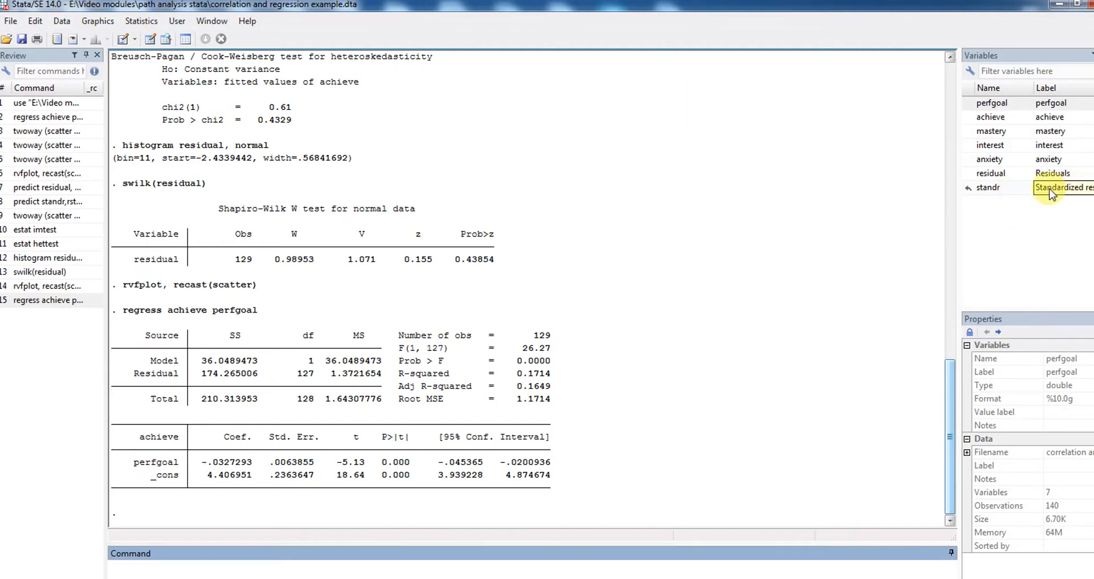
Generate the regression's standardized residuals as a new variable with the command predict standr2,rstandard
{"action": "left_click", "coordinate": [276, 567]}
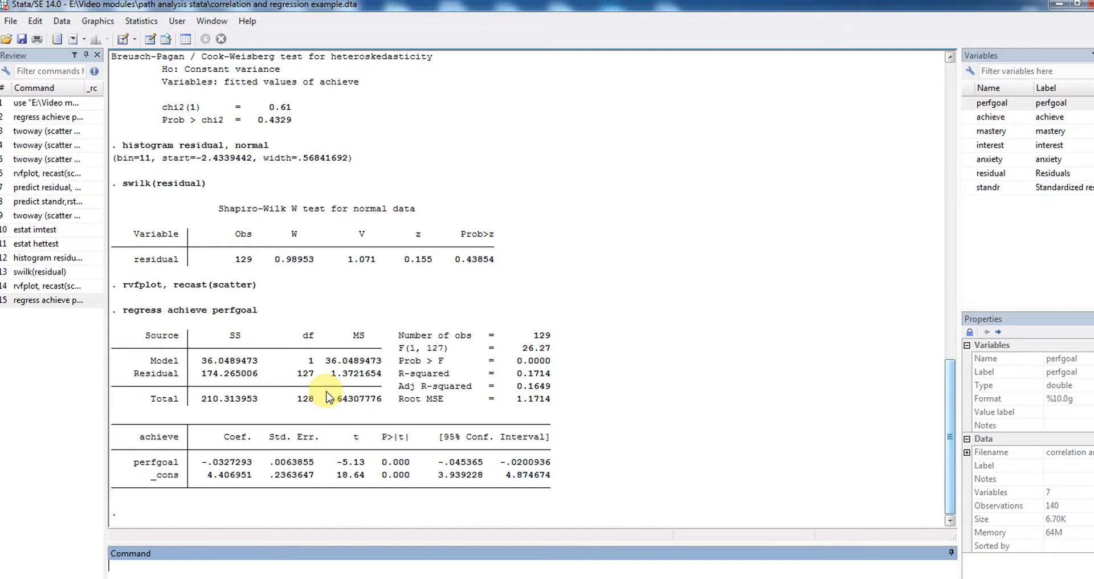
{"action": "type", "text": "predict"}
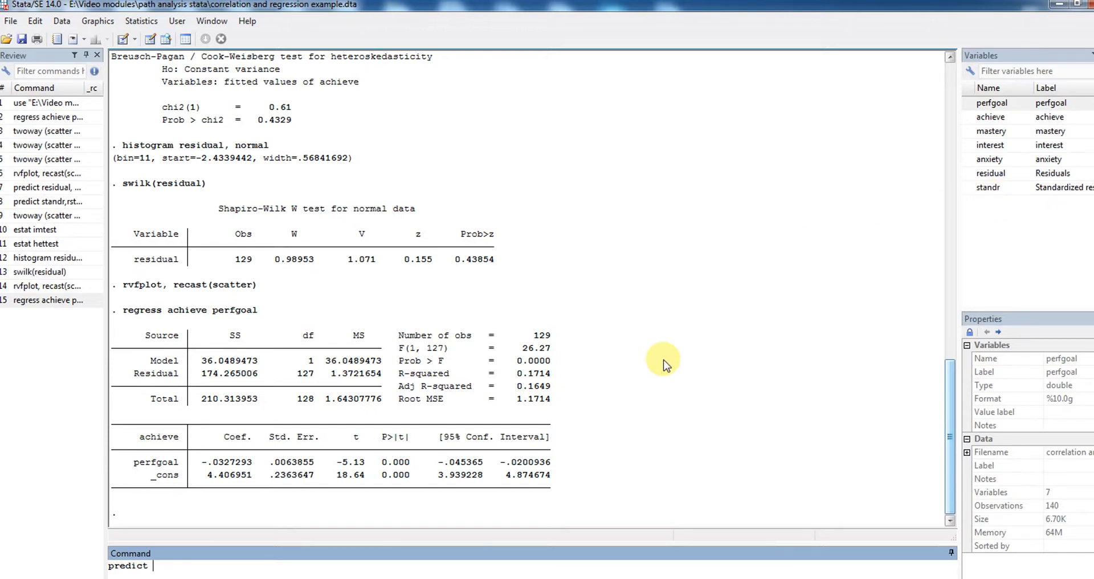
{"action": "type", "text": "standr2,rstandard"}
{"action": "key", "text": "Return"}
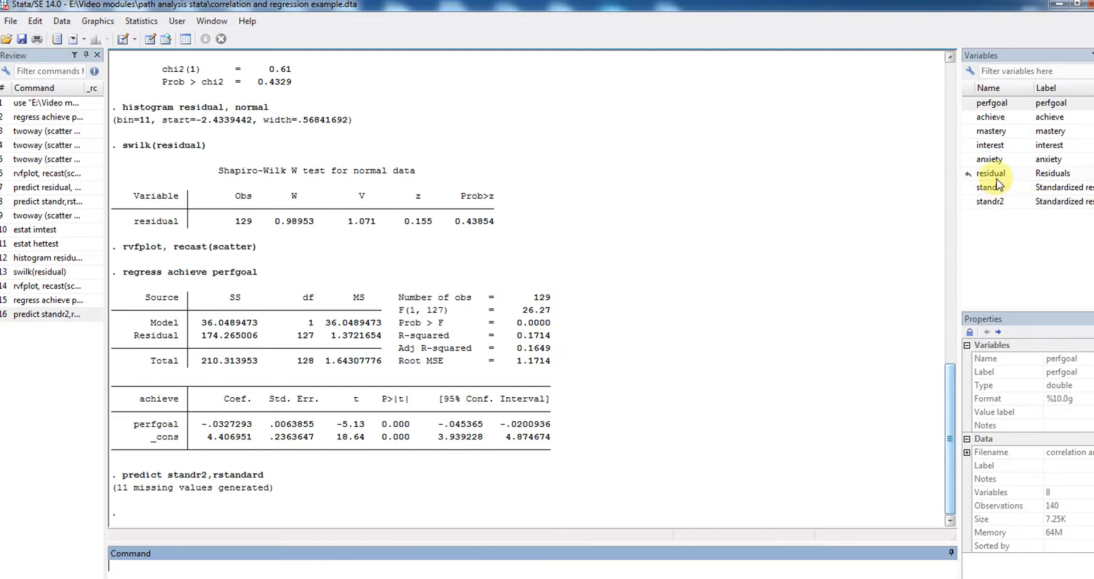
Browse the dataset again and compare the standr2 column with the existing standr column
{"action": "left_click", "coordinate": [63, 22]}
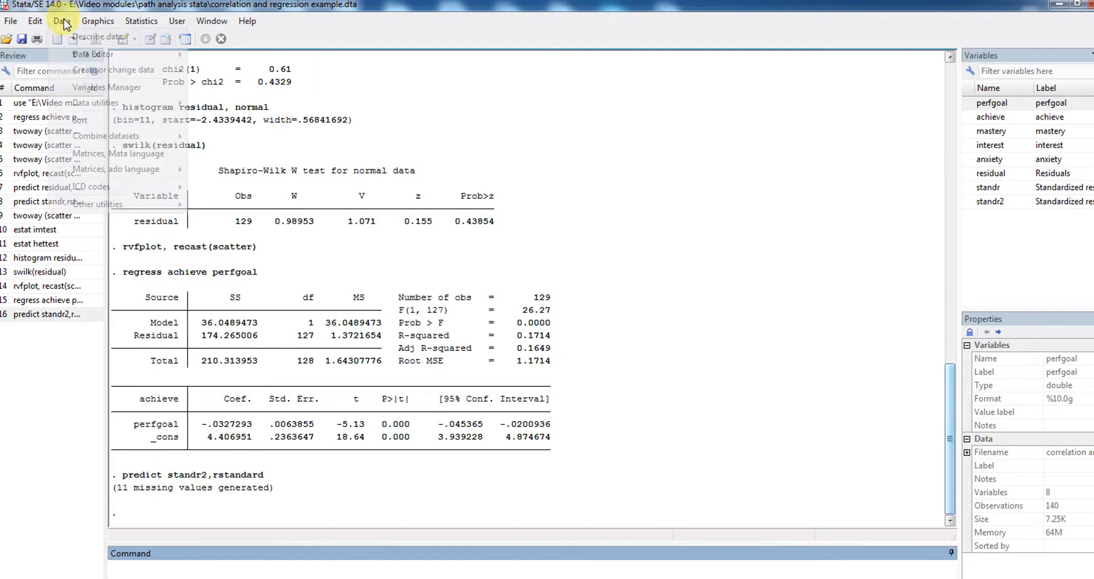
{"action": "mouse_move", "coordinate": [149, 52]}
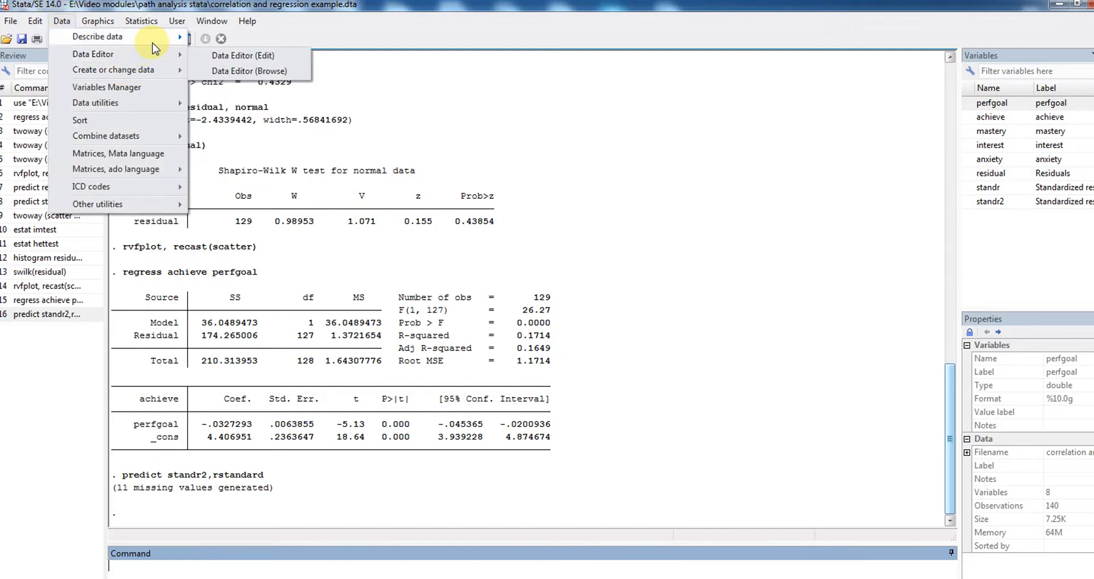
{"action": "left_click", "coordinate": [206, 67]}
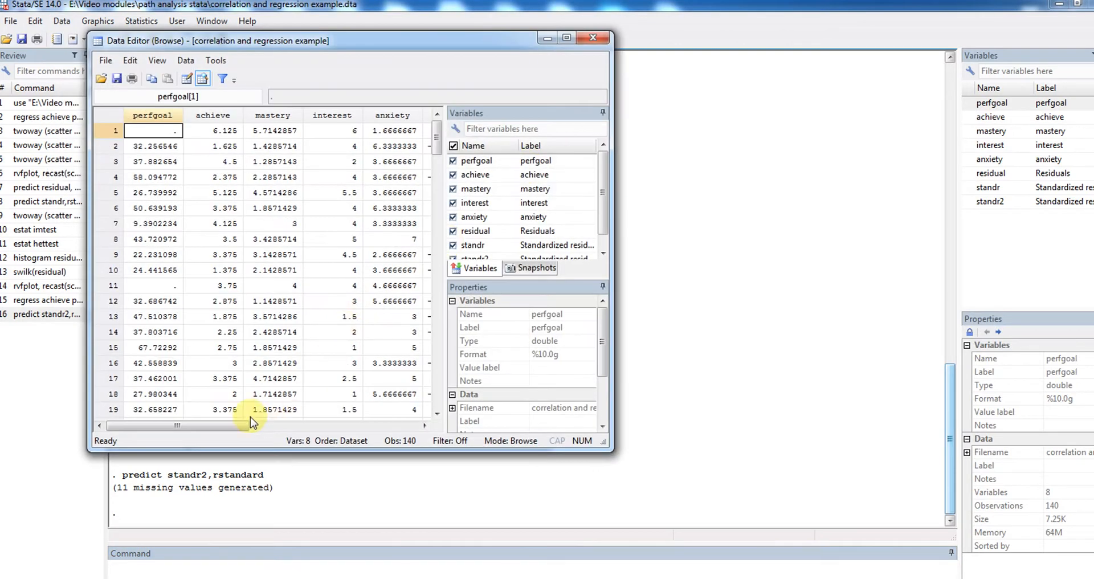
{"action": "left_click_drag", "start_coordinate": [245, 425], "coordinate": [311, 430]}
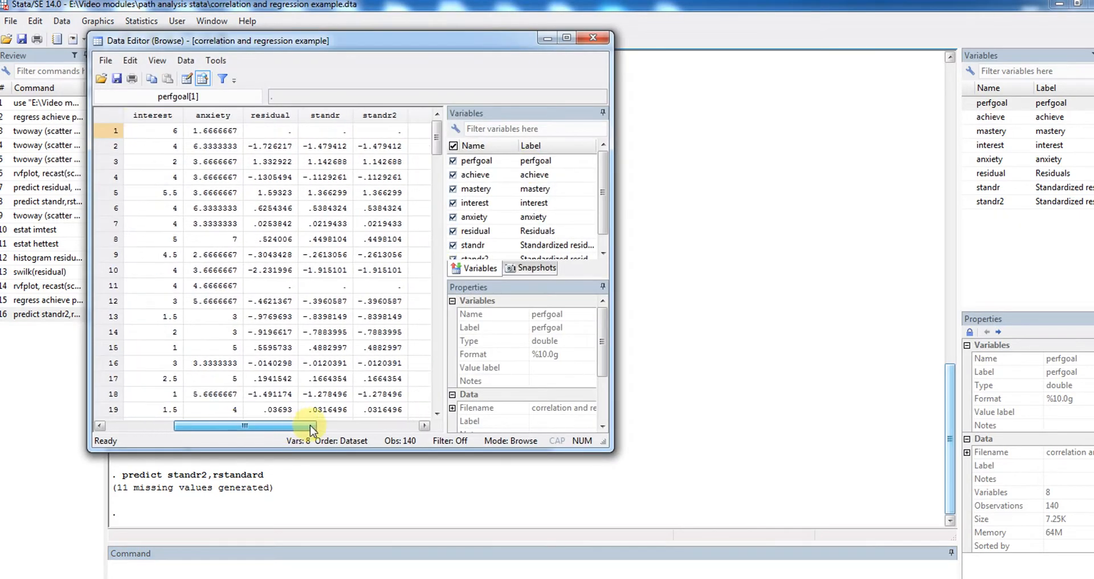
{"action": "left_click", "coordinate": [342, 118]}
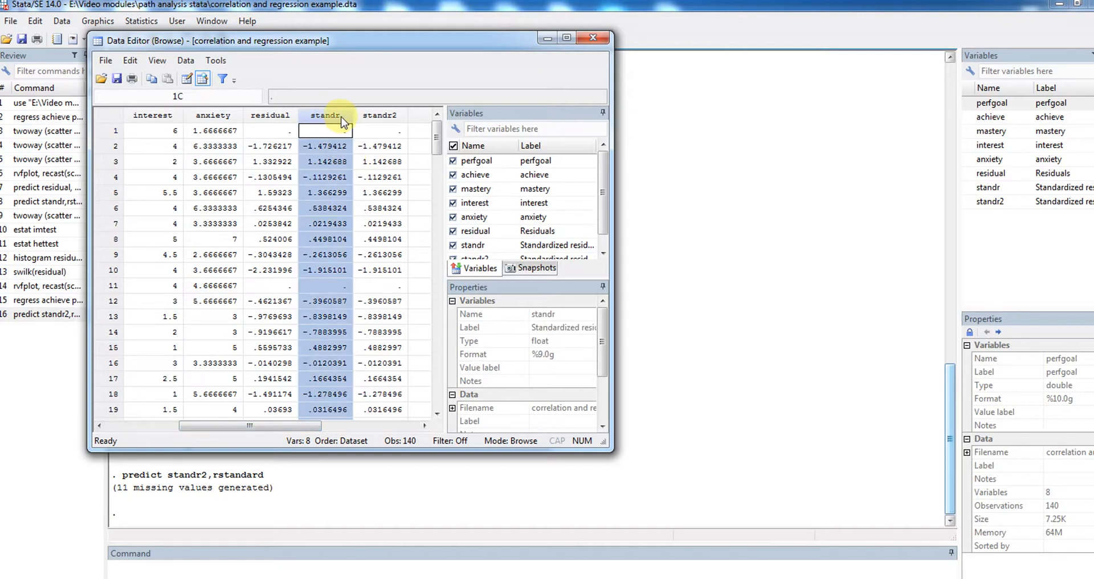
{"action": "left_click", "coordinate": [362, 116]}
{"action": "left_click", "coordinate": [342, 116]}
{"action": "left_click", "coordinate": [379, 116]}
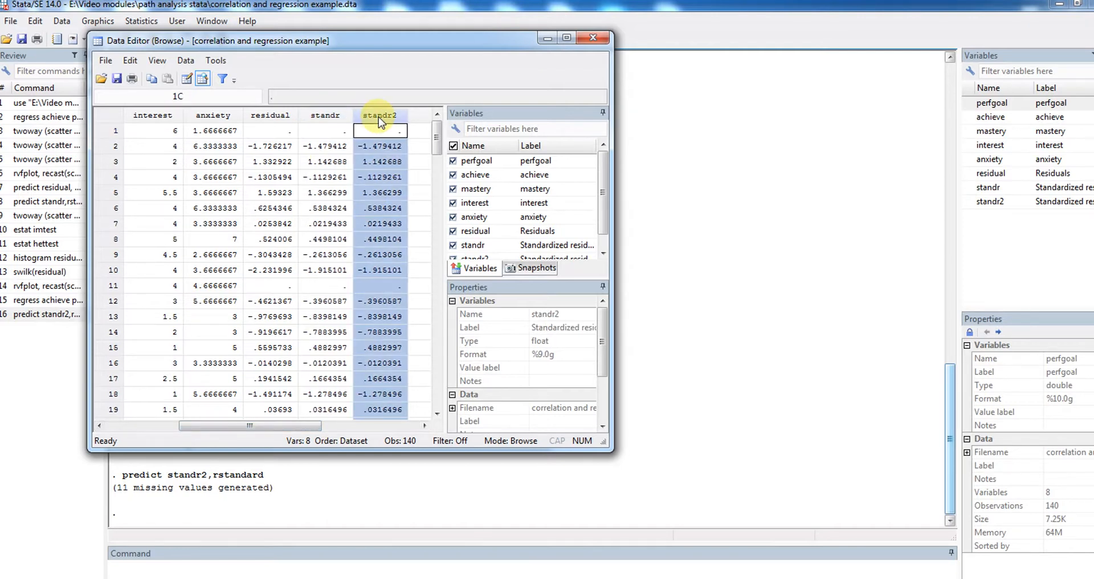
{"action": "left_click", "coordinate": [379, 146]}
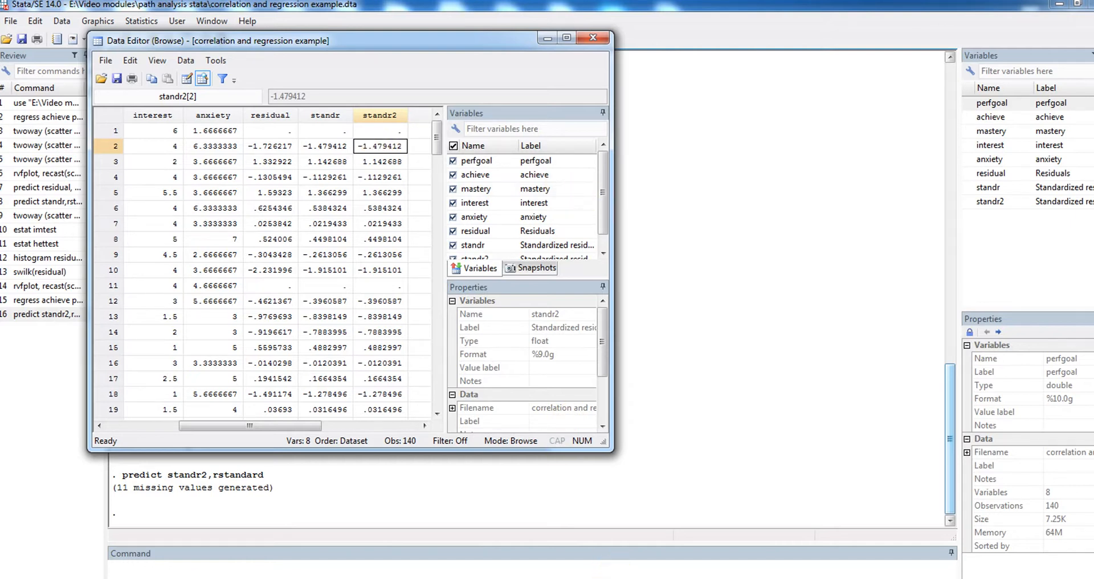
{"action": "left_click", "coordinate": [592, 575]}
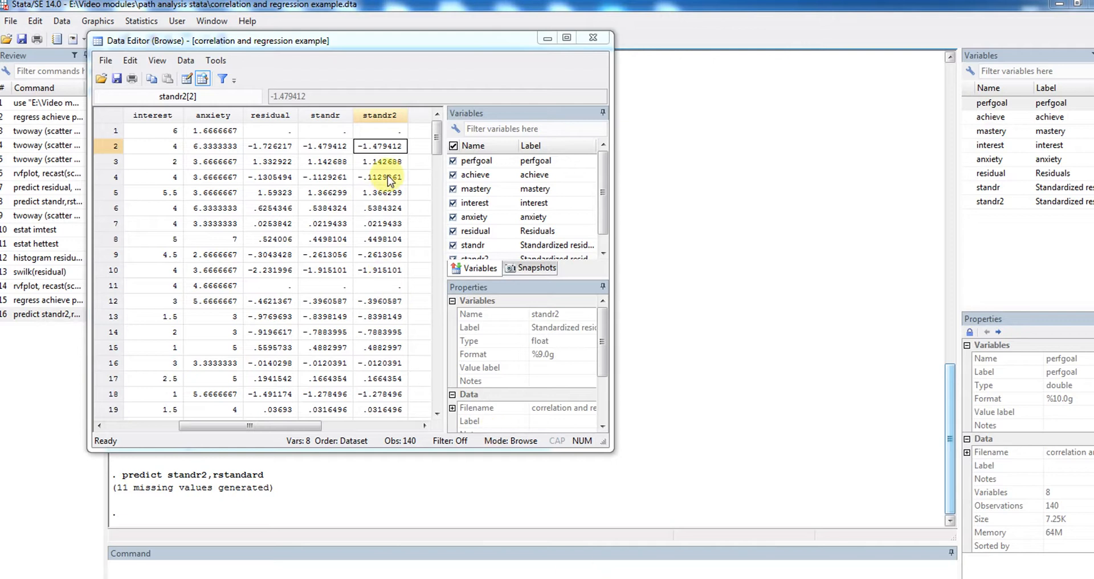
Go through the standr2 values row by row from observation 2 to observation 46, checking for outlying standardized residuals
{"action": "left_click", "coordinate": [386, 147]}
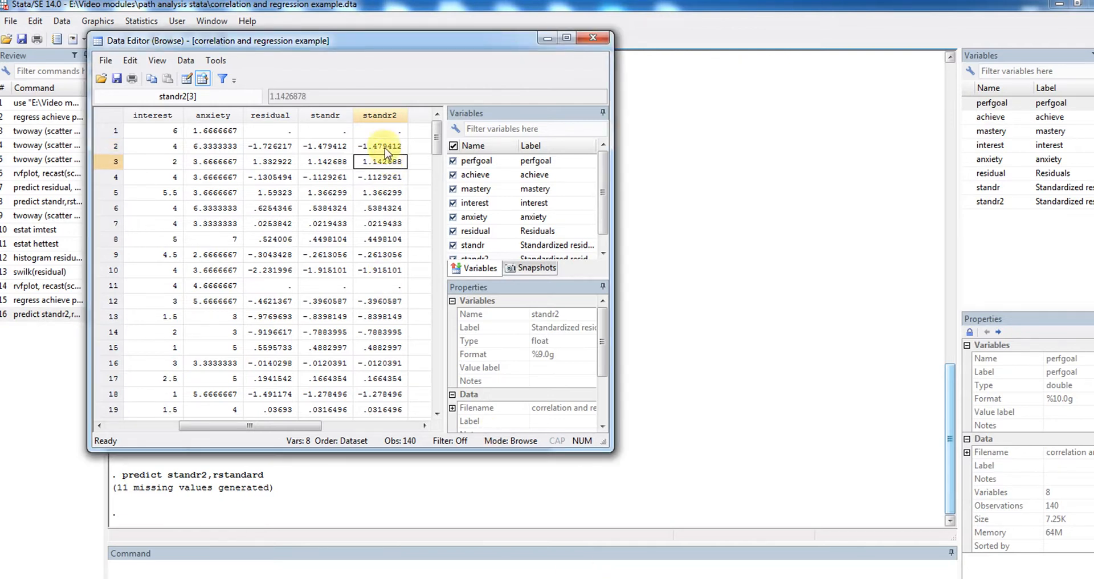
{"action": "key", "text": "Down"}
{"action": "key", "text": "Down"}
{"action": "key", "text": "Down"}
{"action": "key", "text": "Down"}
{"action": "key", "text": "Down"}
{"action": "key", "text": "Down"}
{"action": "key", "text": "Down"}
{"action": "key", "text": "Down"}
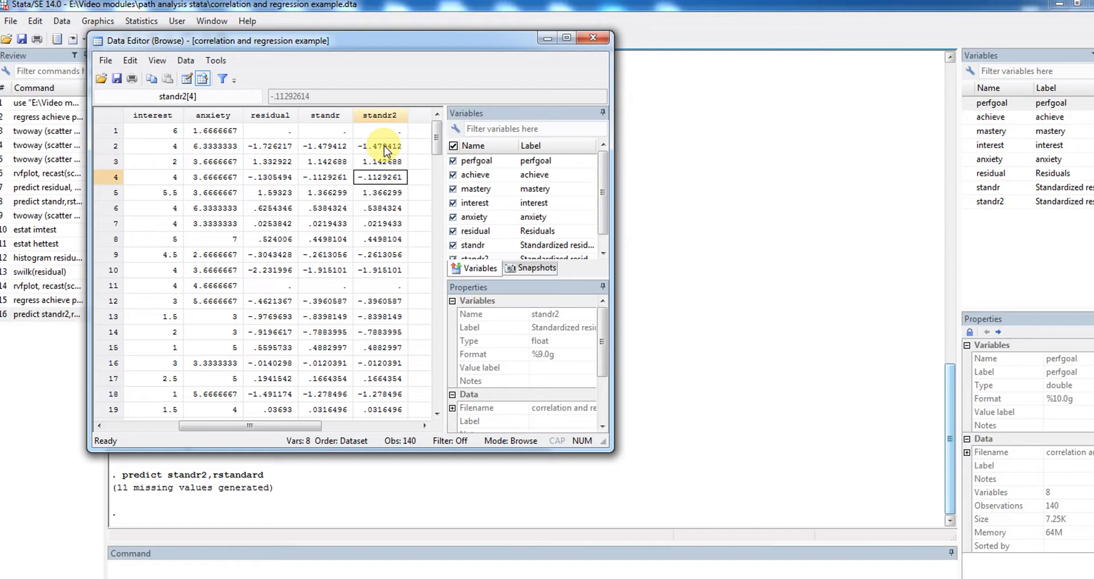
{"action": "key", "text": "Down"}
{"action": "key", "text": "Down"}
{"action": "key", "text": "Down"}
{"action": "key", "text": "Down"}
{"action": "key", "text": "Down"}
{"action": "key", "text": "Down"}
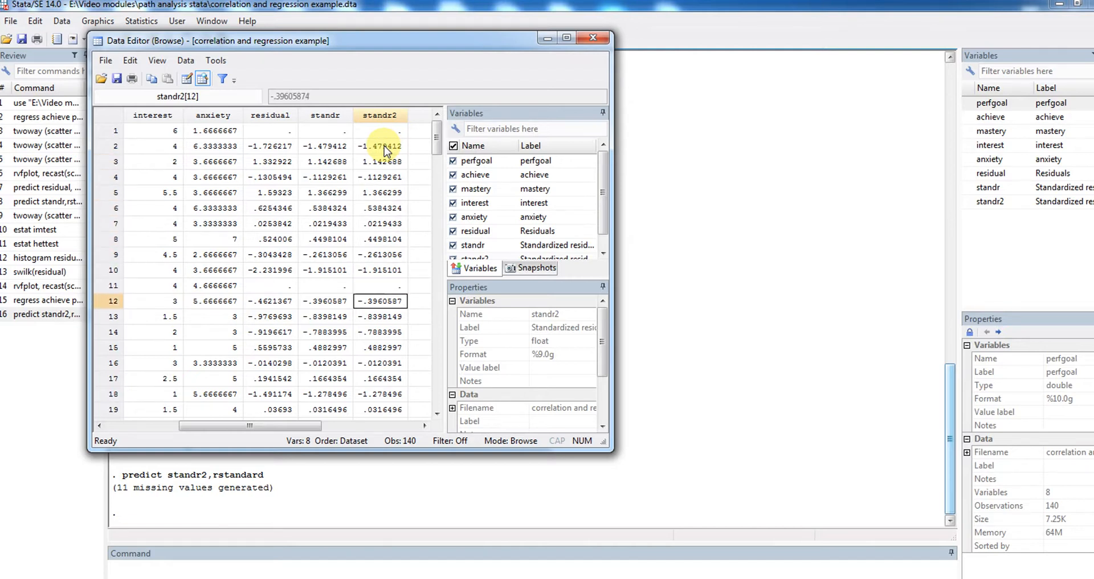
{"action": "key", "text": "Down"}
{"action": "key", "text": "Down"}
{"action": "key", "text": "Down"}
{"action": "key", "text": "Down"}
{"action": "key", "text": "Down"}
{"action": "key", "text": "Down"}
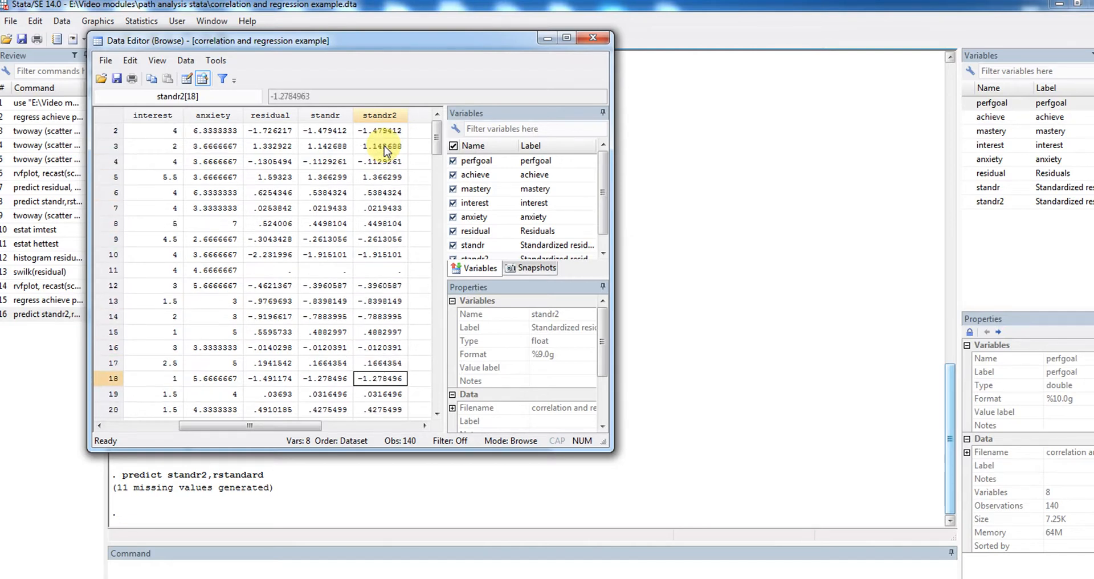
{"action": "key", "text": "Down"}
{"action": "key", "text": "Down"}
{"action": "key", "text": "Down"}
{"action": "key", "text": "Down"}
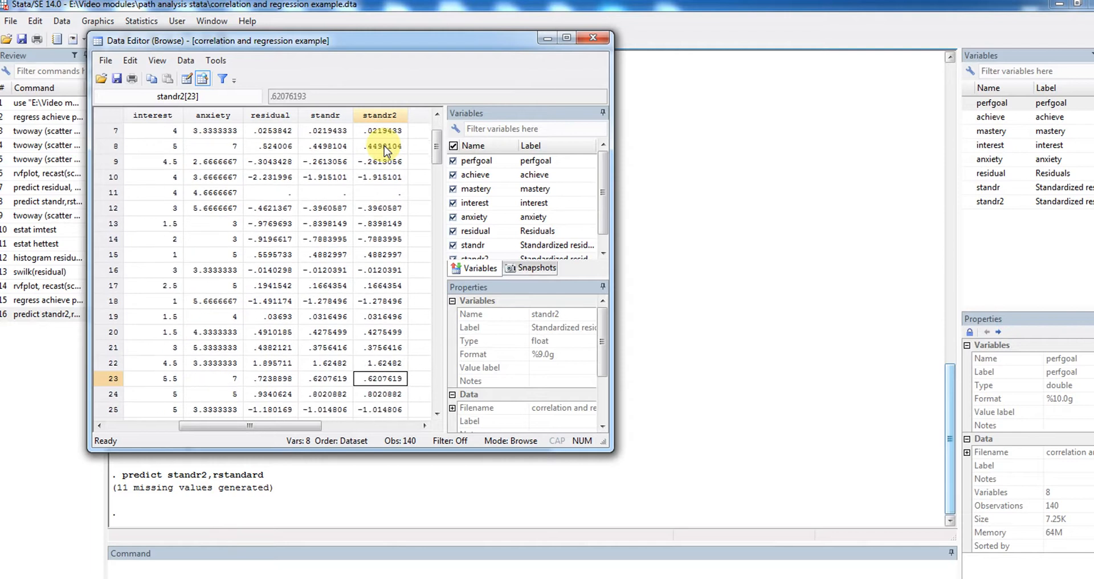
{"action": "key", "text": "Down"}
{"action": "key", "text": "Down"}
{"action": "key", "text": "Down"}
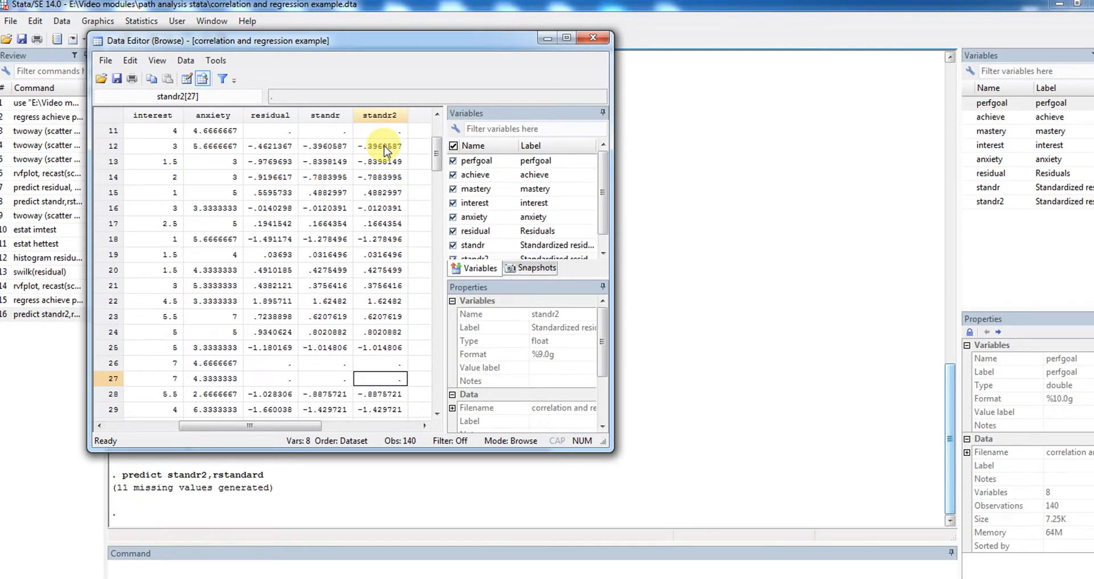
{"action": "key", "text": "Down"}
{"action": "key", "text": "Down"}
{"action": "key", "text": "Down"}
{"action": "key", "text": "Down"}
{"action": "key", "text": "Down"}
{"action": "key", "text": "Down"}
{"action": "key", "text": "Down"}
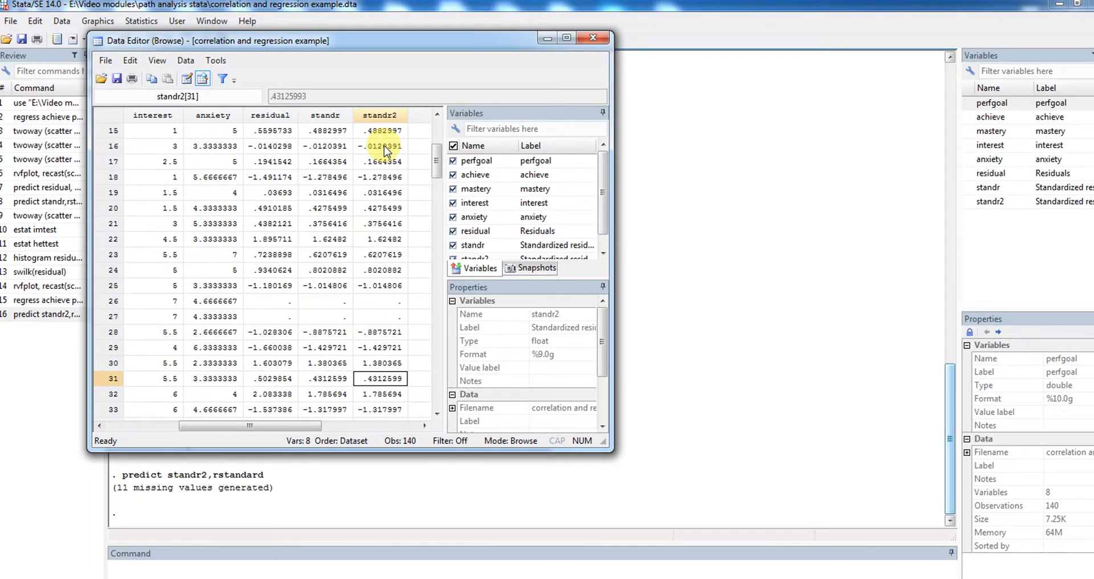
{"action": "key", "text": "Down"}
{"action": "key", "text": "Down"}
{"action": "key", "text": "Down"}
{"action": "key", "text": "Down"}
{"action": "key", "text": "Down"}
{"action": "key", "text": "Down"}
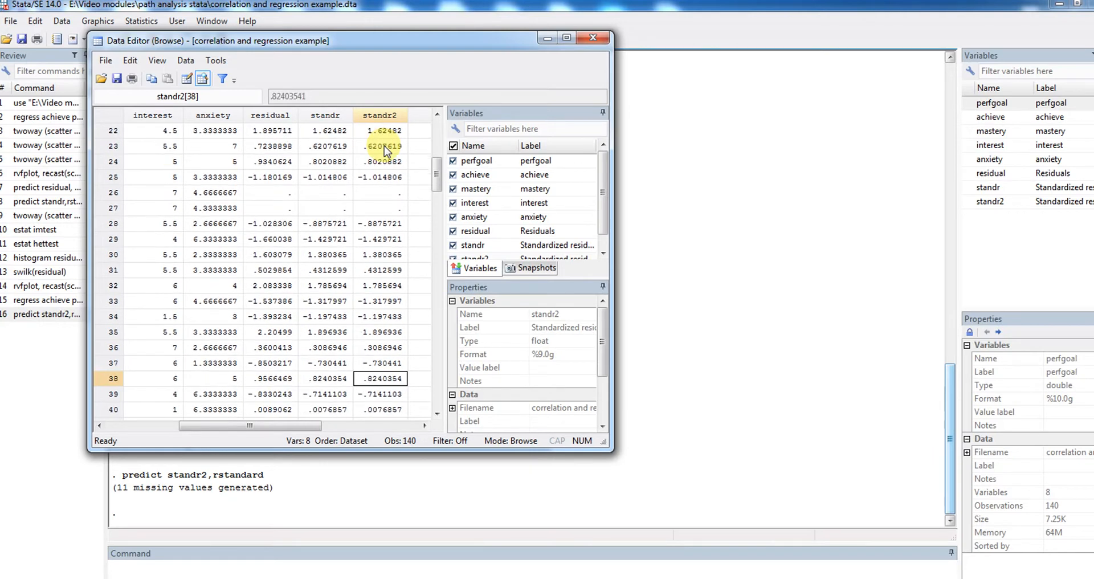
{"action": "key", "text": "Down"}
{"action": "key", "text": "Down"}
{"action": "key", "text": "Down"}
{"action": "key", "text": "Down"}
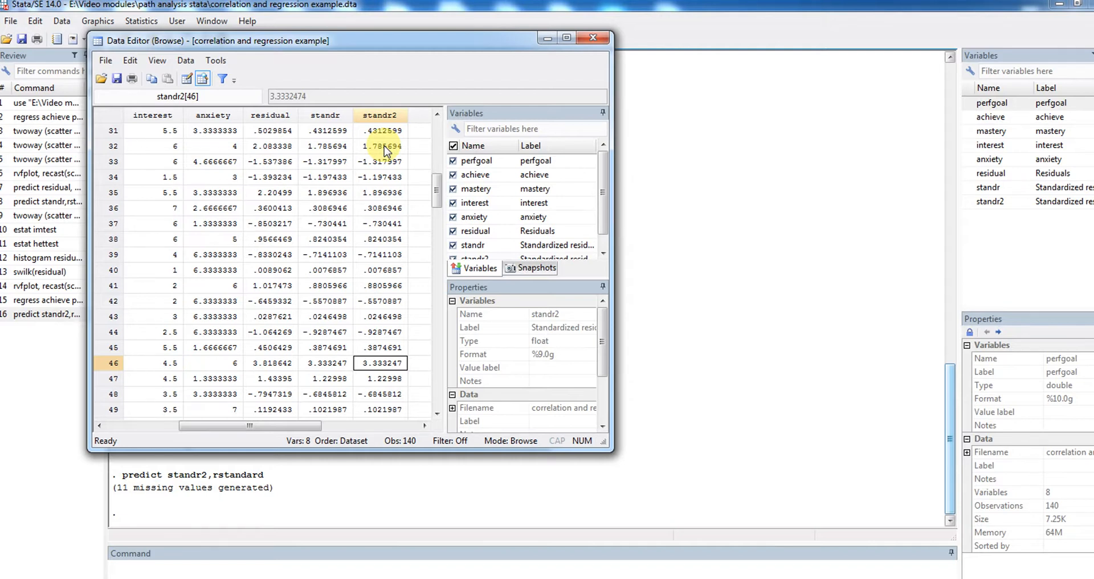
Select the whole row of observation 46 to inspect its standardized residual
{"action": "key", "text": "Up"}
{"action": "key", "text": "Down"}
{"action": "left_click", "coordinate": [114, 363]}
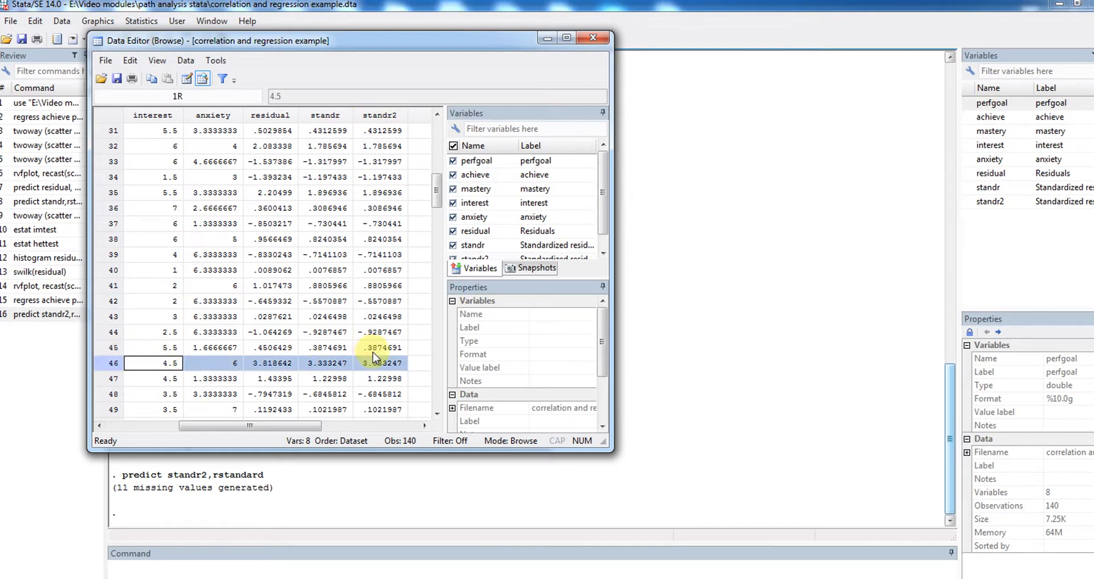
Go through the standr2 values from observation 46 to the last observation, 140, checking for outlying standardized residuals
{"action": "left_click", "coordinate": [381, 365]}
{"action": "key", "text": "Down"}
{"action": "key", "text": "Down"}
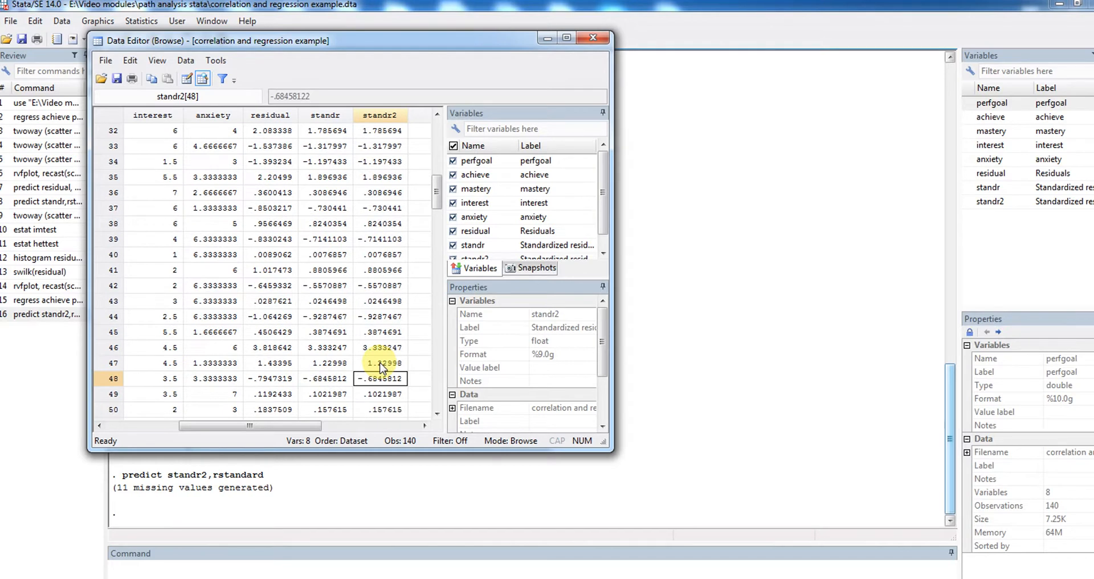
{"action": "key", "text": "Down"}
{"action": "key", "text": "Down"}
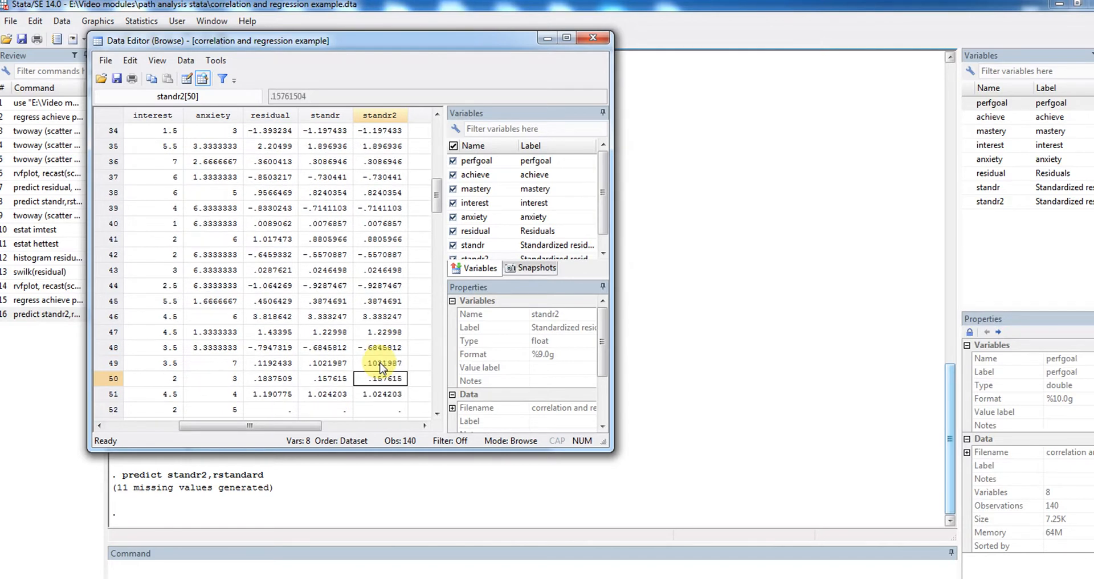
{"action": "key", "text": "Down"}
{"action": "key", "text": "Down"}
{"action": "key", "text": "Down"}
{"action": "key", "text": "Down"}
{"action": "key", "text": "Down"}
{"action": "key", "text": "Down"}
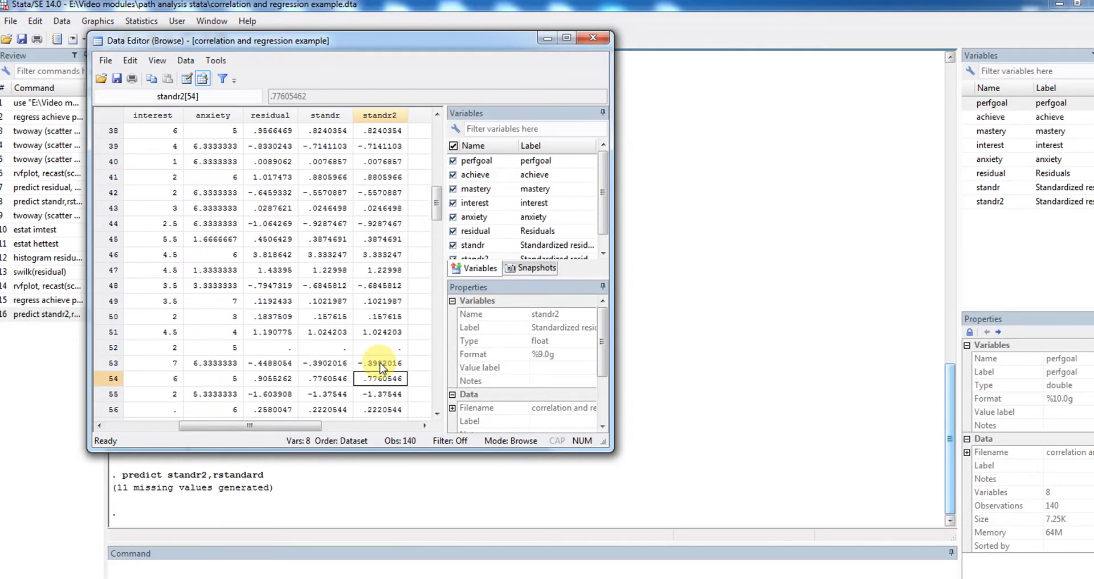
{"action": "key", "text": "Down"}
{"action": "key", "text": "Down"}
{"action": "key", "text": "Down"}
{"action": "key", "text": "Down"}
{"action": "key", "text": "Down"}
{"action": "key", "text": "Down"}
{"action": "key", "text": "Down"}
{"action": "key", "text": "Down"}
{"action": "key", "text": "Down"}
{"action": "key", "text": "Down"}
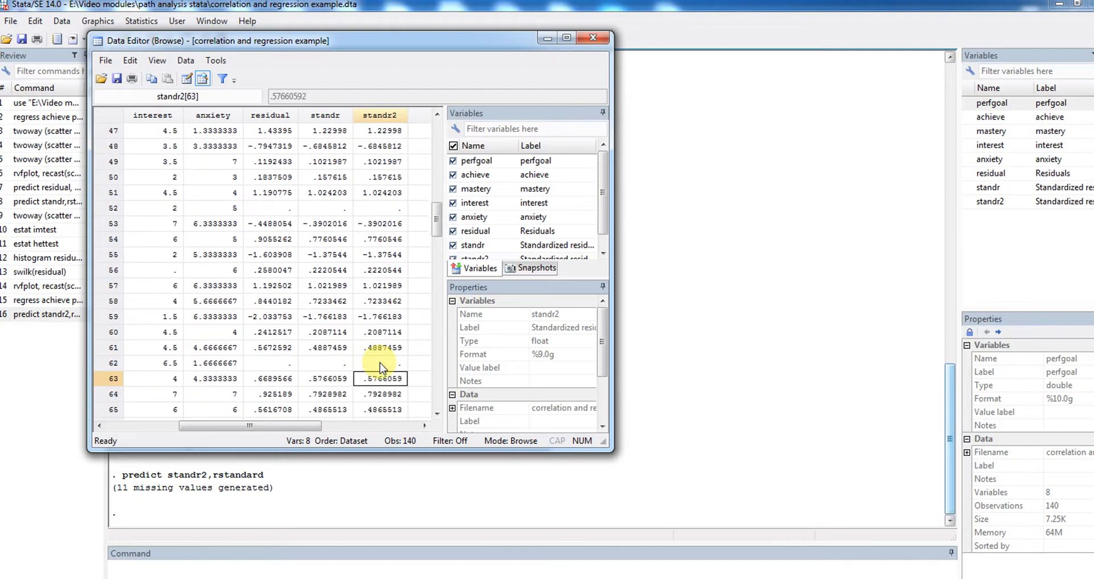
{"action": "key", "text": "Down"}
{"action": "key", "text": "Down"}
{"action": "key", "text": "Down"}
{"action": "key", "text": "Down"}
{"action": "key", "text": "Down"}
{"action": "key", "text": "Down"}
{"action": "key", "text": "Down"}
{"action": "key", "text": "Down"}
{"action": "key", "text": "Down"}
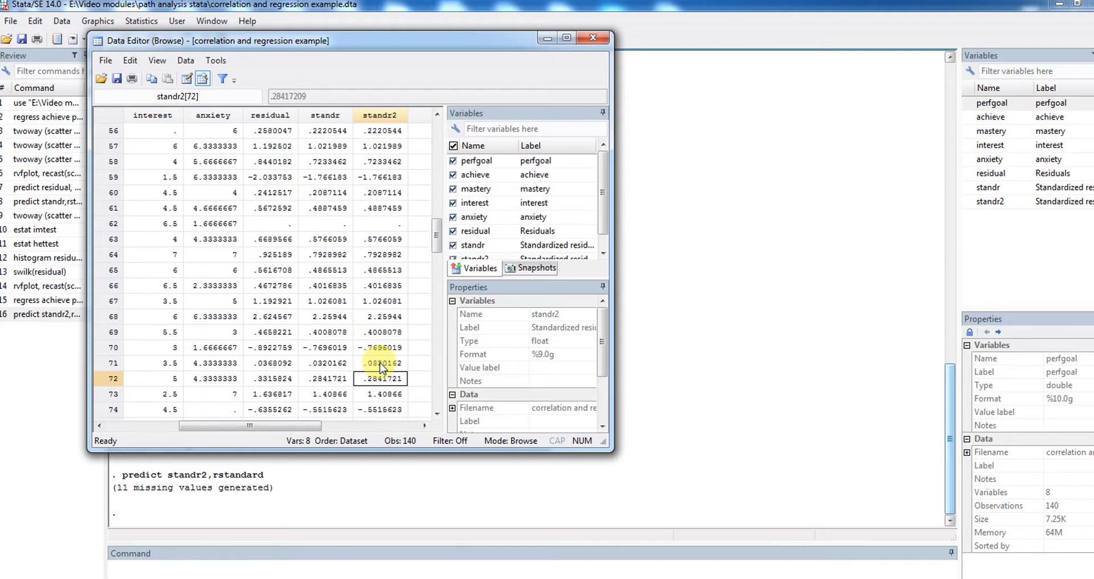
{"action": "key", "text": "Down"}
{"action": "key", "text": "Down"}
{"action": "key", "text": "Down"}
{"action": "key", "text": "Down"}
{"action": "key", "text": "Down"}
{"action": "key", "text": "Down"}
{"action": "key", "text": "Down"}
{"action": "key", "text": "Down"}
{"action": "key", "text": "Down"}
{"action": "key", "text": "Down"}
{"action": "key", "text": "Down"}
{"action": "key", "text": "Down"}
{"action": "key", "text": "Down"}
{"action": "key", "text": "Down"}
{"action": "key", "text": "Down"}
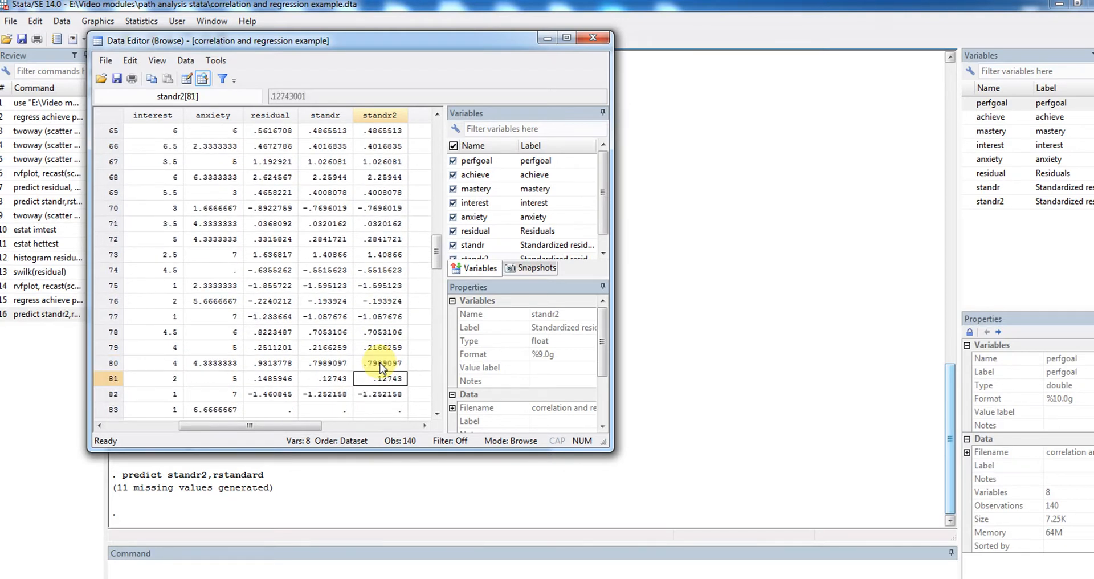
{"action": "key", "text": "Down"}
{"action": "key", "text": "Down"}
{"action": "key", "text": "Down"}
{"action": "key", "text": "Down"}
{"action": "key", "text": "Down"}
{"action": "key", "text": "Down"}
{"action": "key", "text": "Down"}
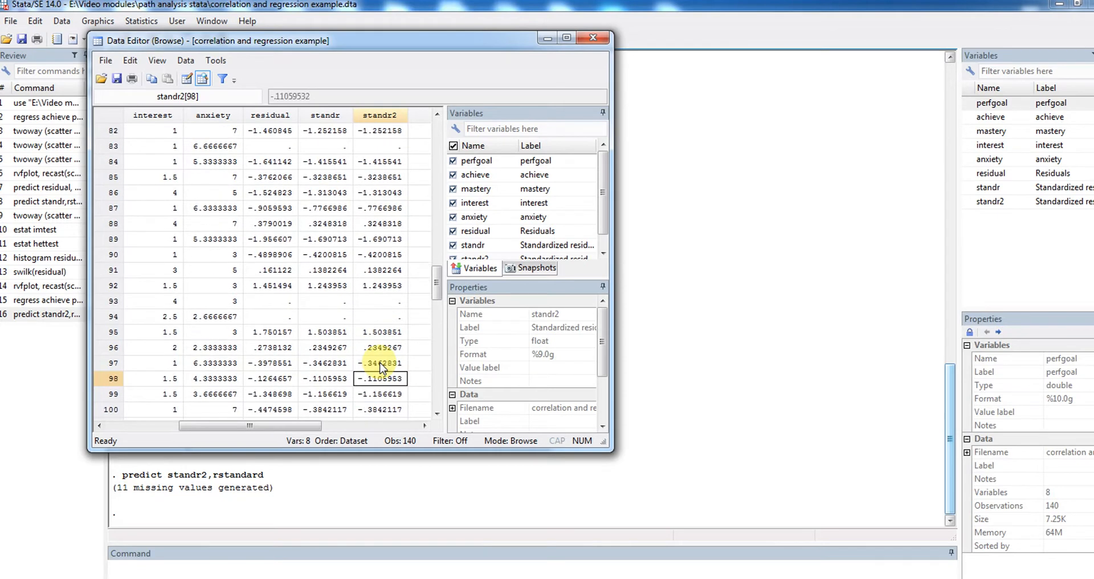
{"action": "key", "text": "Down"}
{"action": "key", "text": "Down"}
{"action": "key", "text": "Down"}
{"action": "key", "text": "Down"}
{"action": "key", "text": "Down"}
{"action": "key", "text": "Down"}
{"action": "key", "text": "Down"}
{"action": "key", "text": "Down"}
{"action": "key", "text": "Down"}
{"action": "key", "text": "Down"}
{"action": "key", "text": "Down"}
{"action": "key", "text": "Down"}
{"action": "key", "text": "Down"}
{"action": "key", "text": "Down"}
{"action": "key", "text": "Down"}
{"action": "key", "text": "Down"}
{"action": "key", "text": "Down"}
{"action": "key", "text": "Down"}
{"action": "key", "text": "Down"}
{"action": "key", "text": "Down"}
{"action": "key", "text": "Down"}
{"action": "key", "text": "Down"}
{"action": "key", "text": "Down"}
{"action": "key", "text": "Down"}
{"action": "key", "text": "Down"}
{"action": "key", "text": "Down"}
{"action": "key", "text": "Down"}
{"action": "key", "text": "Down"}
{"action": "key", "text": "Down"}
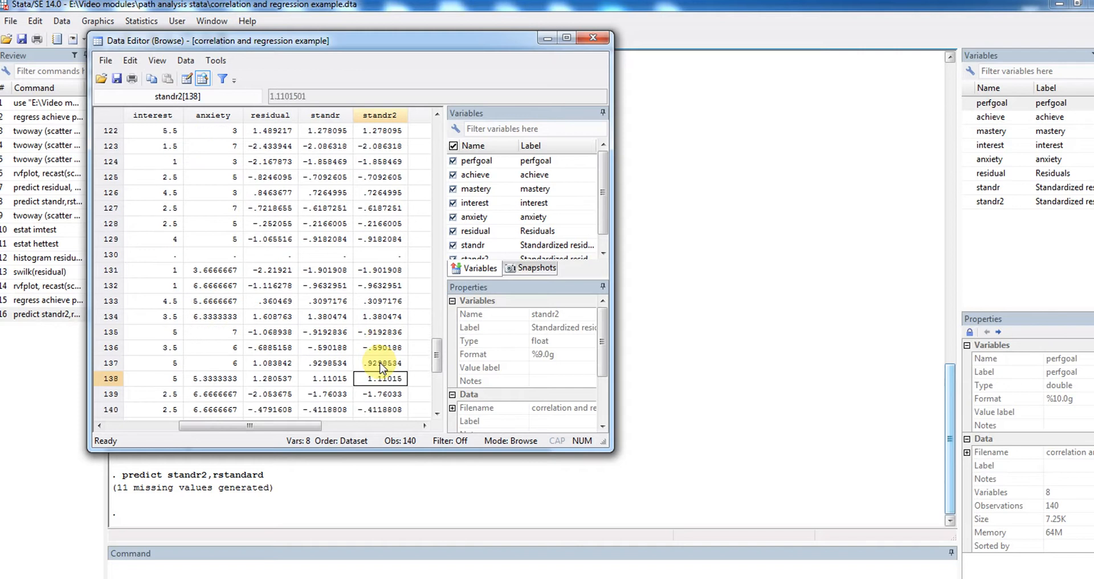
{"action": "key", "text": "Down"}
{"action": "key", "text": "Down"}
{"action": "key", "text": "Down"}
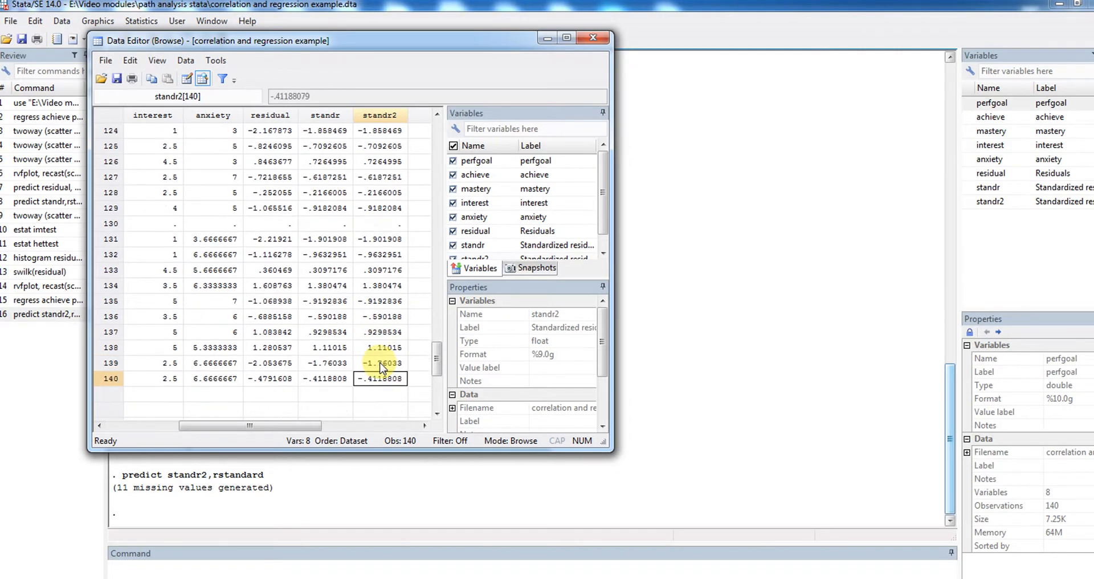
{"action": "key", "text": "Down"}
Recheck the standr2 values between observations 140 and 98, then close the data browser
{"action": "key", "text": "Up"}
{"action": "key", "text": "Up"}
{"action": "key", "text": "Up"}
{"action": "key", "text": "Up"}
{"action": "key", "text": "Up"}
{"action": "key", "text": "Up"}
{"action": "key", "text": "Up"}
{"action": "key", "text": "Up"}
{"action": "key", "text": "Up"}
{"action": "key", "text": "Up"}
{"action": "key", "text": "Up"}
{"action": "key", "text": "Up"}
{"action": "key", "text": "Up"}
{"action": "key", "text": "Up"}
{"action": "key", "text": "Up"}
{"action": "key", "text": "Up"}
{"action": "key", "text": "Up"}
{"action": "key", "text": "Up"}
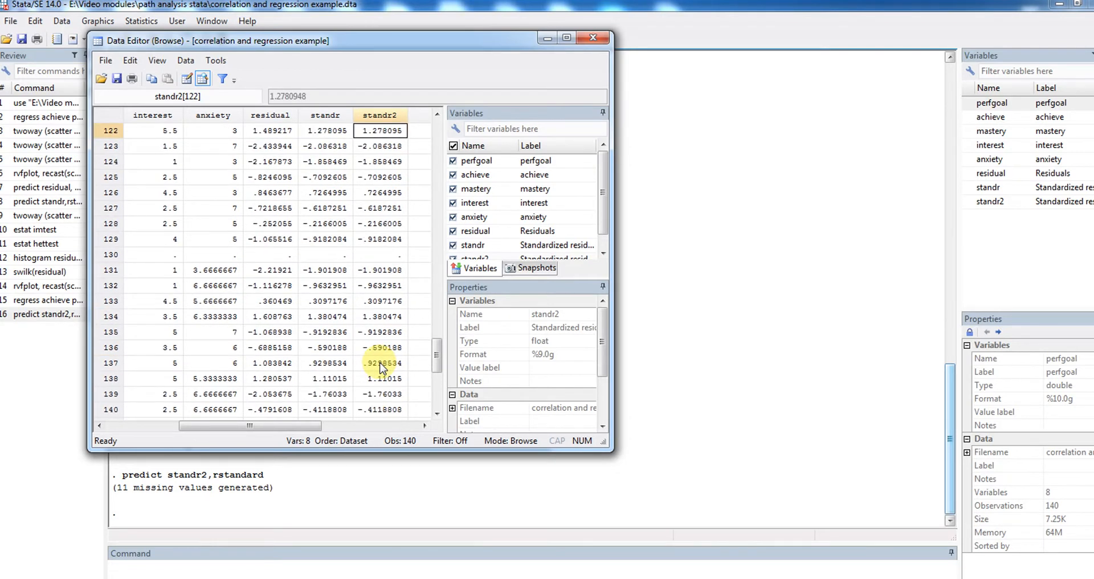
{"action": "key", "text": "Down"}
{"action": "key", "text": "Down"}
{"action": "key", "text": "Down"}
{"action": "key", "text": "Down"}
{"action": "key", "text": "Down"}
{"action": "key", "text": "Down"}
{"action": "key", "text": "Down"}
{"action": "key", "text": "Down"}
{"action": "key", "text": "Down"}
{"action": "key", "text": "Down"}
{"action": "key", "text": "Down"}
{"action": "key", "text": "Down"}
{"action": "key", "text": "Down"}
{"action": "key", "text": "Down"}
{"action": "key", "text": "Down"}
{"action": "key", "text": "Down"}
{"action": "key", "text": "Down"}
{"action": "key", "text": "Down"}
{"action": "key", "text": "Down"}
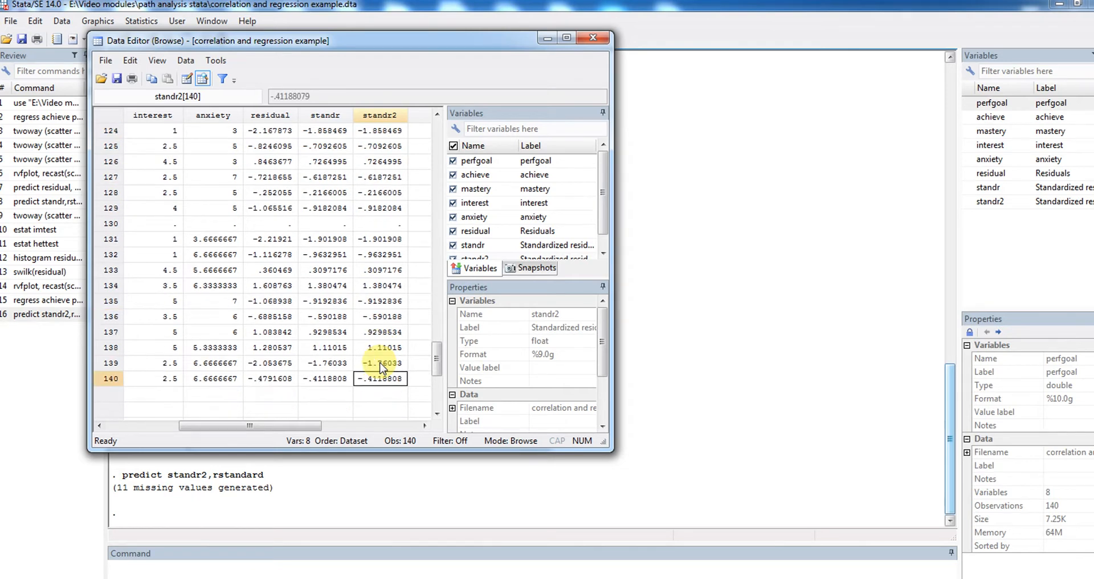
{"action": "key", "text": "Up"}
{"action": "key", "text": "Up"}
{"action": "key", "text": "Up"}
{"action": "key", "text": "Up"}
{"action": "key", "text": "Up"}
{"action": "key", "text": "Up"}
{"action": "key", "text": "Up"}
{"action": "key", "text": "Up"}
{"action": "key", "text": "Up"}
{"action": "key", "text": "Up"}
{"action": "key", "text": "Up"}
{"action": "key", "text": "Up"}
{"action": "key", "text": "Up"}
{"action": "key", "text": "Up"}
{"action": "key", "text": "Up"}
{"action": "key", "text": "Up"}
{"action": "key", "text": "Up"}
{"action": "key", "text": "Up"}
{"action": "key", "text": "Up"}
{"action": "key", "text": "Up"}
{"action": "key", "text": "Up"}
{"action": "key", "text": "Up"}
{"action": "key", "text": "Up"}
{"action": "key", "text": "Up"}
{"action": "key", "text": "Up"}
{"action": "key", "text": "Up"}
{"action": "key", "text": "Up"}
{"action": "key", "text": "Up"}
{"action": "key", "text": "Up"}
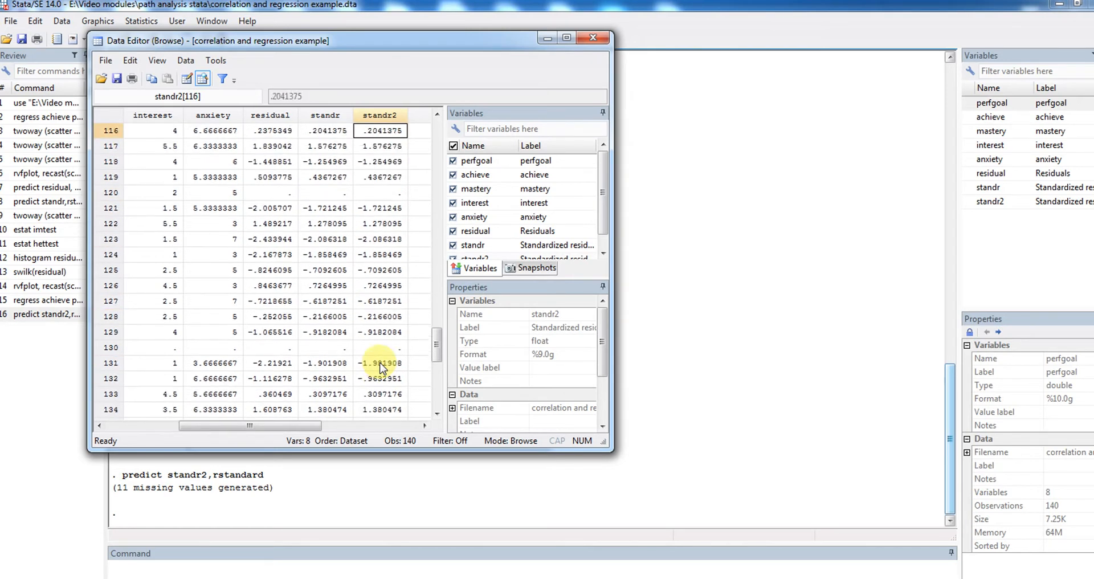
{"action": "key", "text": "Up"}
{"action": "key", "text": "Up"}
{"action": "key", "text": "Up"}
{"action": "key", "text": "Up"}
{"action": "key", "text": "Up"}
{"action": "key", "text": "Up"}
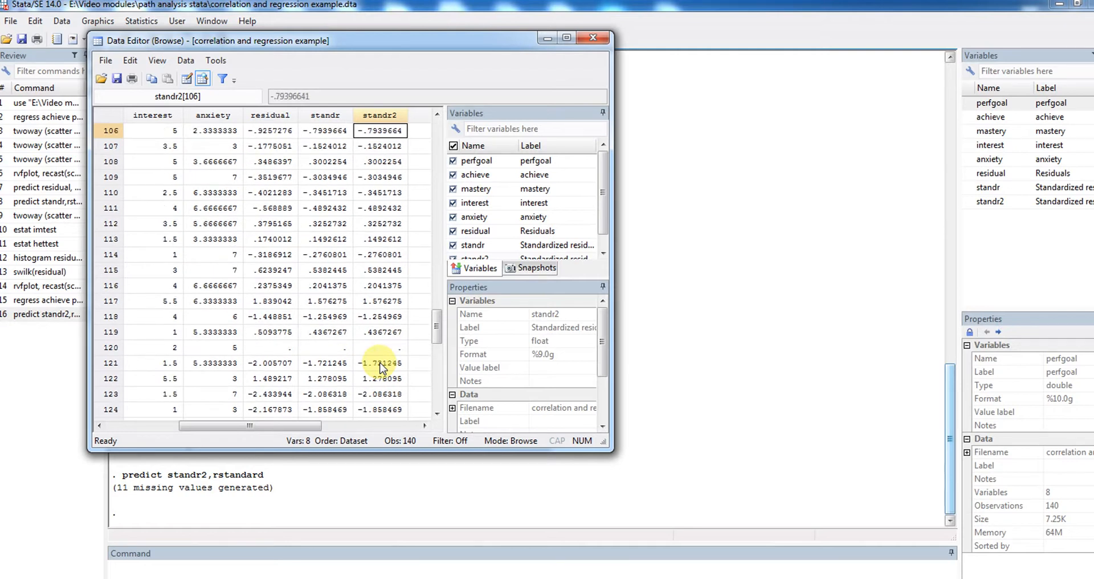
{"action": "key", "text": "Up"}
{"action": "key", "text": "Up"}
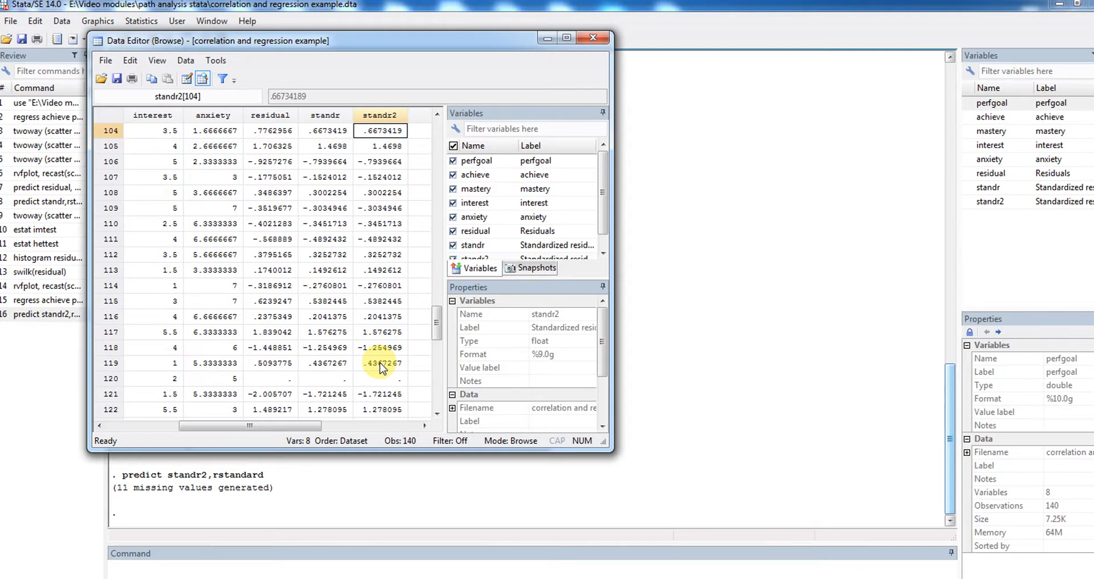
{"action": "key", "text": "Up"}
{"action": "key", "text": "Up"}
{"action": "key", "text": "Up"}
{"action": "key", "text": "Up"}
{"action": "key", "text": "Up"}
{"action": "key", "text": "Up"}
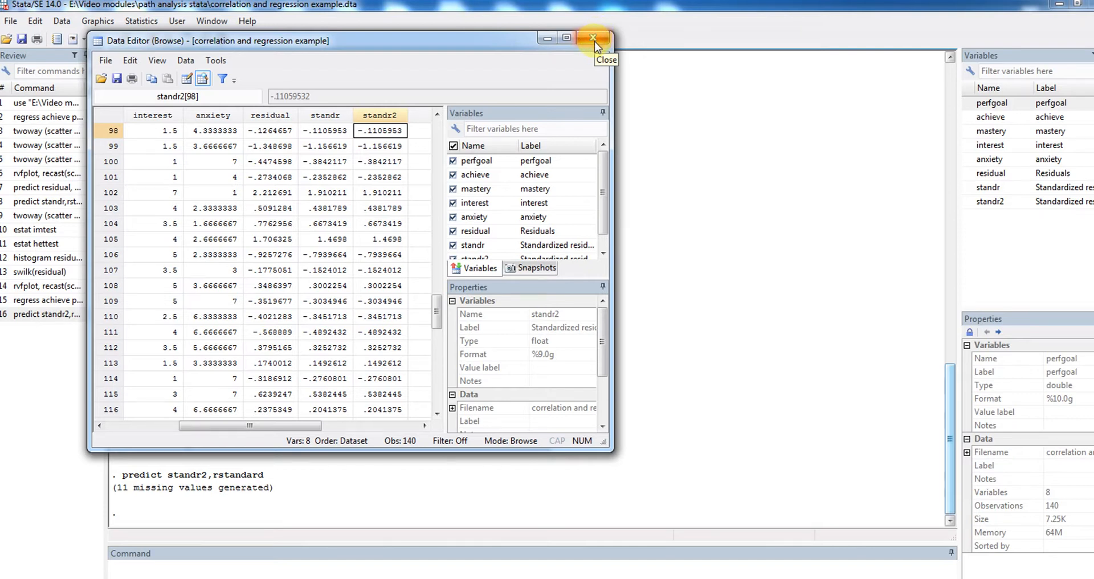
{"action": "left_click", "coordinate": [594, 40]}
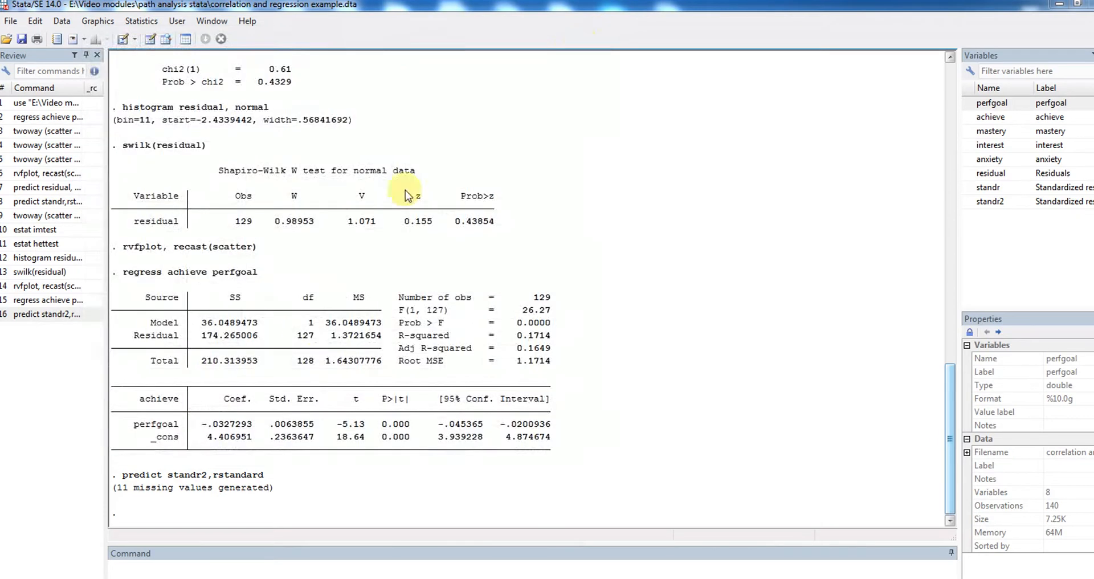
Generate the regression's studentized residuals as a new variable with the command predict student,rstudent
{"action": "left_click", "coordinate": [135, 568]}
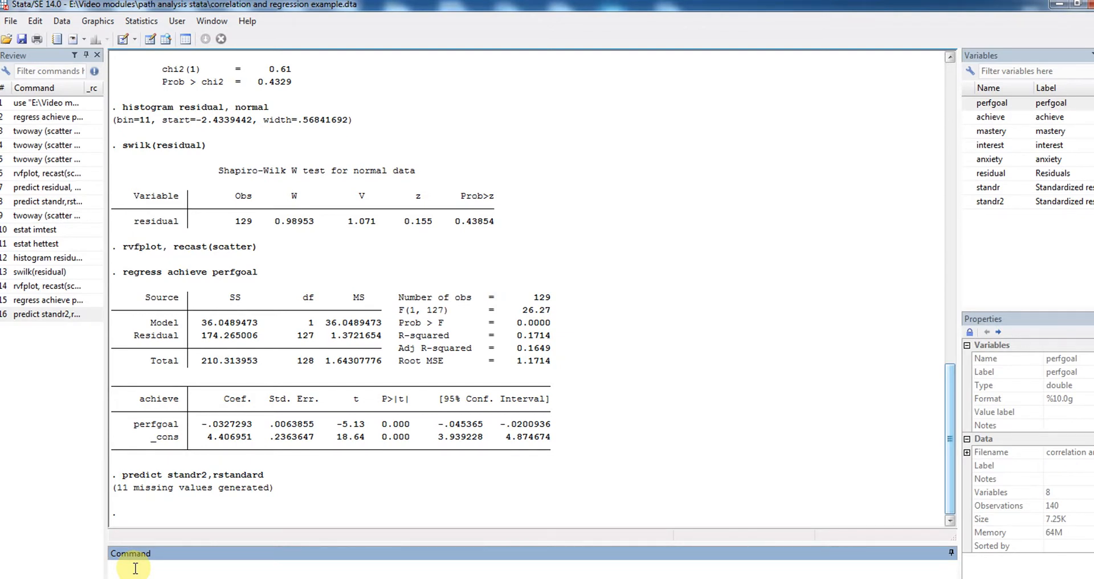
{"action": "type", "text": "predict student,rstudent"}
{"action": "key", "text": "Return"}
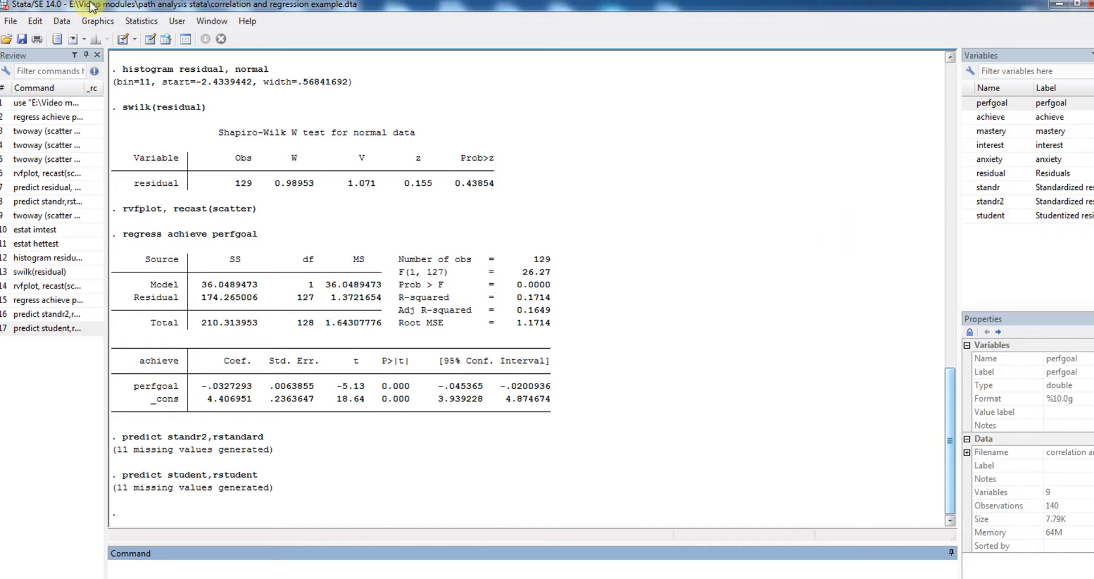
Browse the dataset again and select the whole student column beside standr2
{"action": "left_click", "coordinate": [64, 24]}
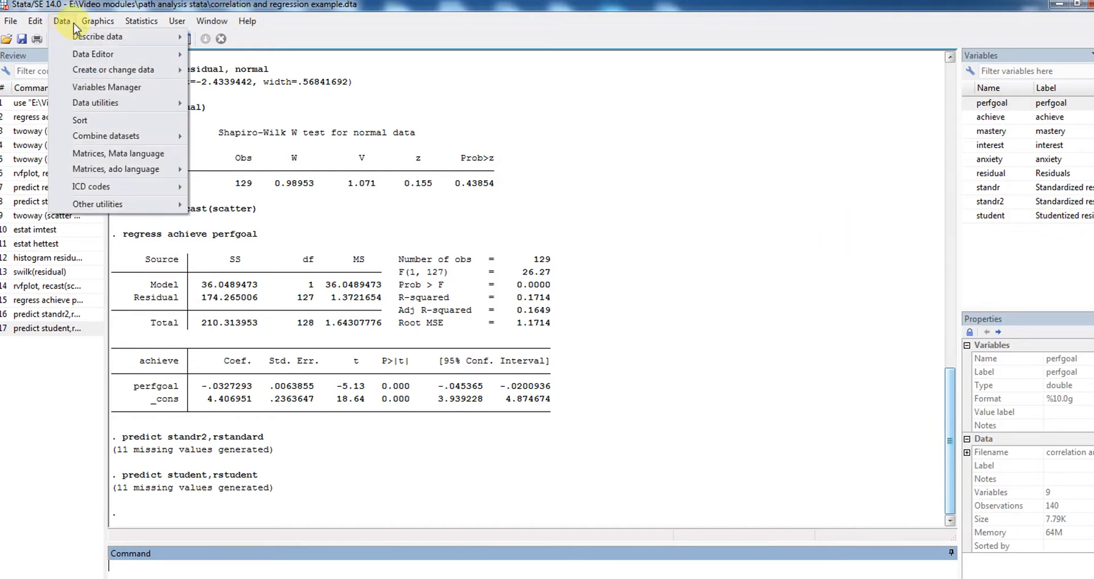
{"action": "mouse_move", "coordinate": [94, 26]}
{"action": "mouse_move", "coordinate": [62, 22]}
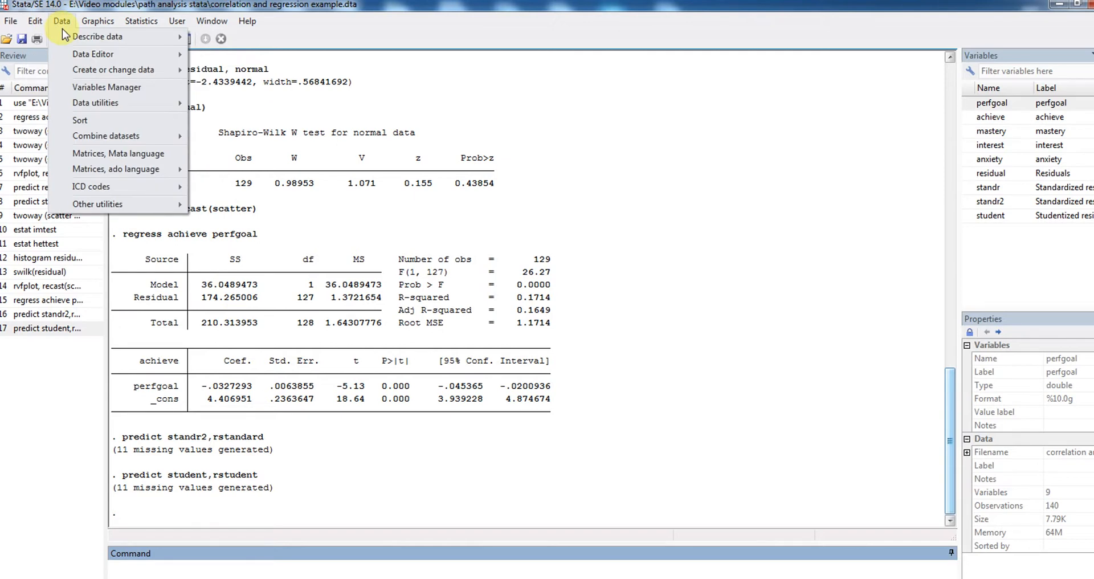
{"action": "mouse_move", "coordinate": [128, 57]}
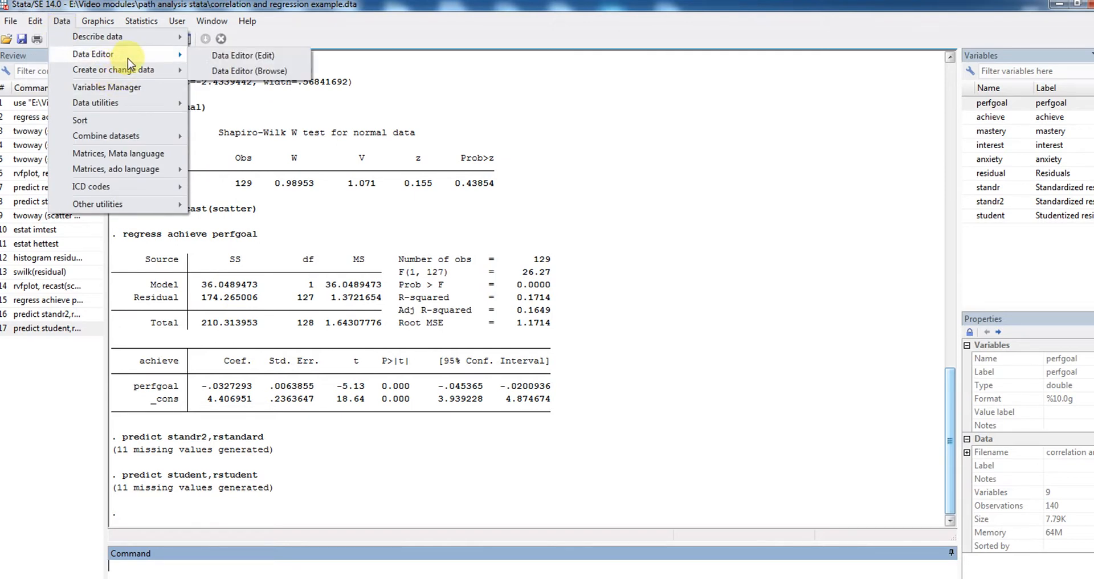
{"action": "left_click", "coordinate": [237, 71]}
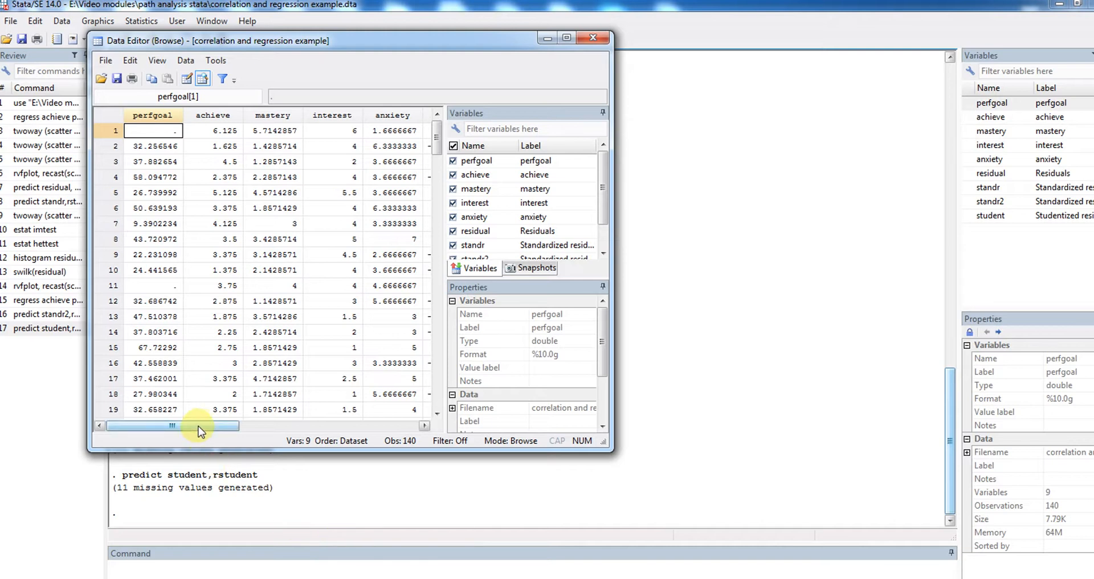
{"action": "left_click_drag", "start_coordinate": [202, 426], "coordinate": [292, 427]}
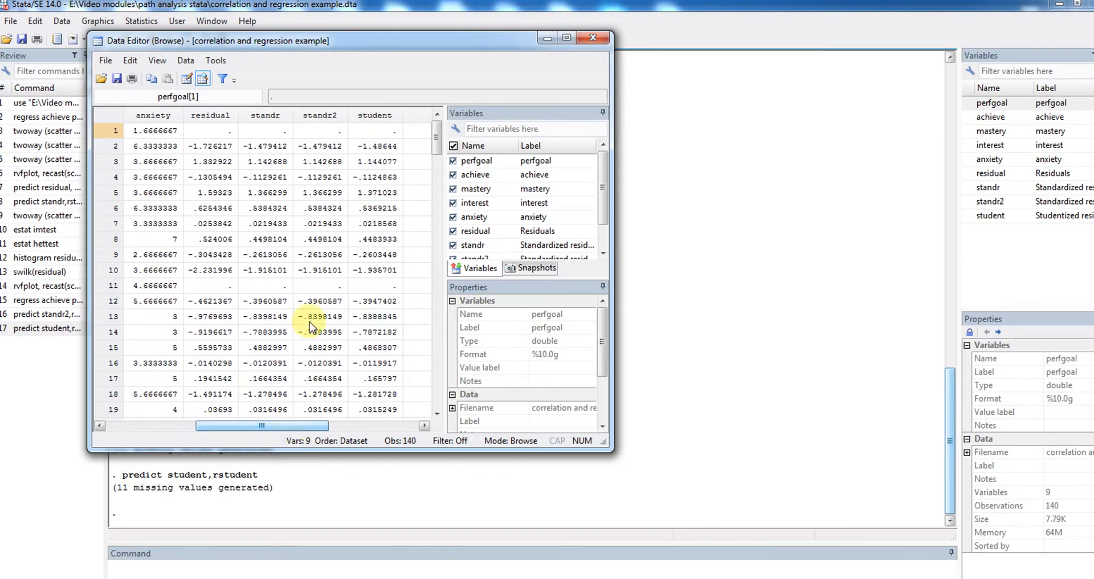
{"action": "left_click", "coordinate": [378, 116]}
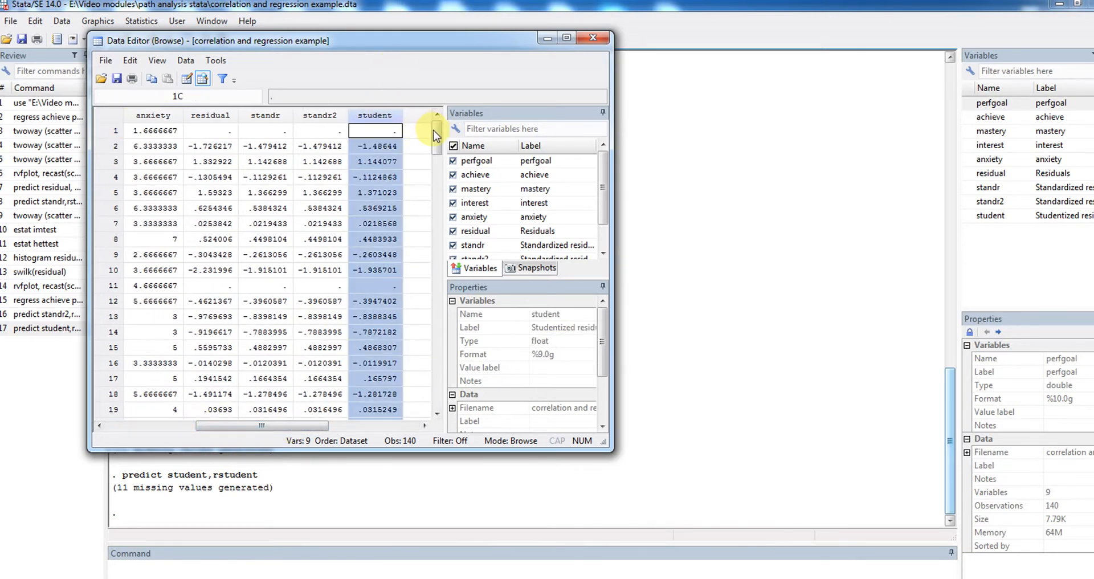
Inspect observation 46's studentized residual and compare it with its standr2 value and the neighbouring rows
{"action": "left_click_drag", "start_coordinate": [436, 142], "coordinate": [447, 201]}
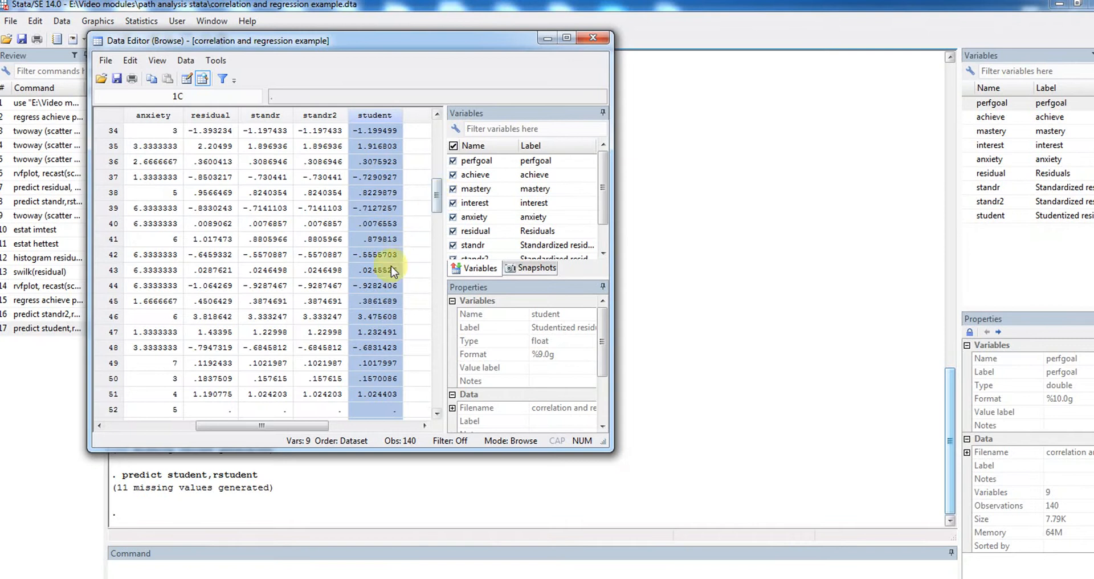
{"action": "left_click", "coordinate": [378, 317]}
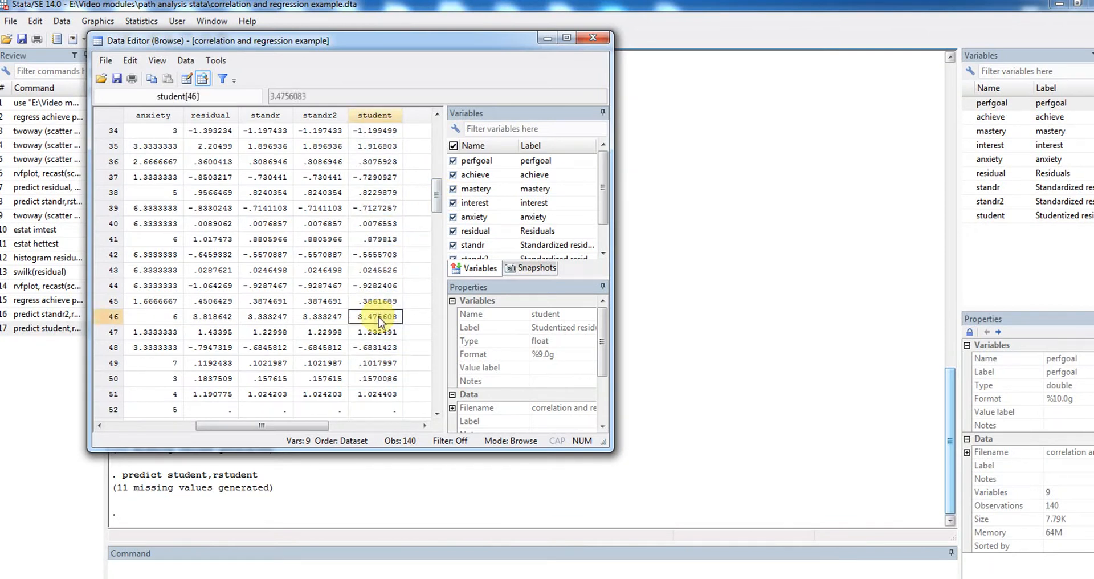
{"action": "key", "text": "Left"}
{"action": "key", "text": "Right"}
{"action": "key", "text": "Down"}
{"action": "key", "text": "Down"}
{"action": "key", "text": "Up"}
{"action": "key", "text": "Up"}
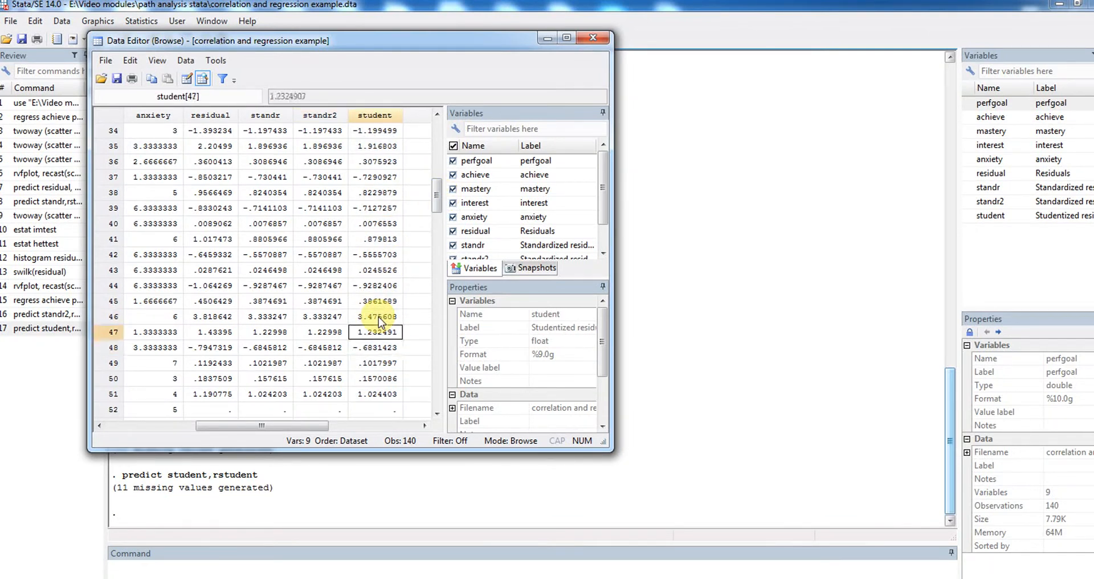
Go through the student values from observation 47 down to observation 123, checking for outlying studentized residuals
{"action": "key", "text": "Down"}
{"action": "key", "text": "Down"}
{"action": "key", "text": "Down"}
{"action": "key", "text": "Down"}
{"action": "key", "text": "Down"}
{"action": "key", "text": "Down"}
{"action": "key", "text": "Down"}
{"action": "key", "text": "Down"}
{"action": "key", "text": "Down"}
{"action": "key", "text": "Down"}
{"action": "key", "text": "Down"}
{"action": "key", "text": "Down"}
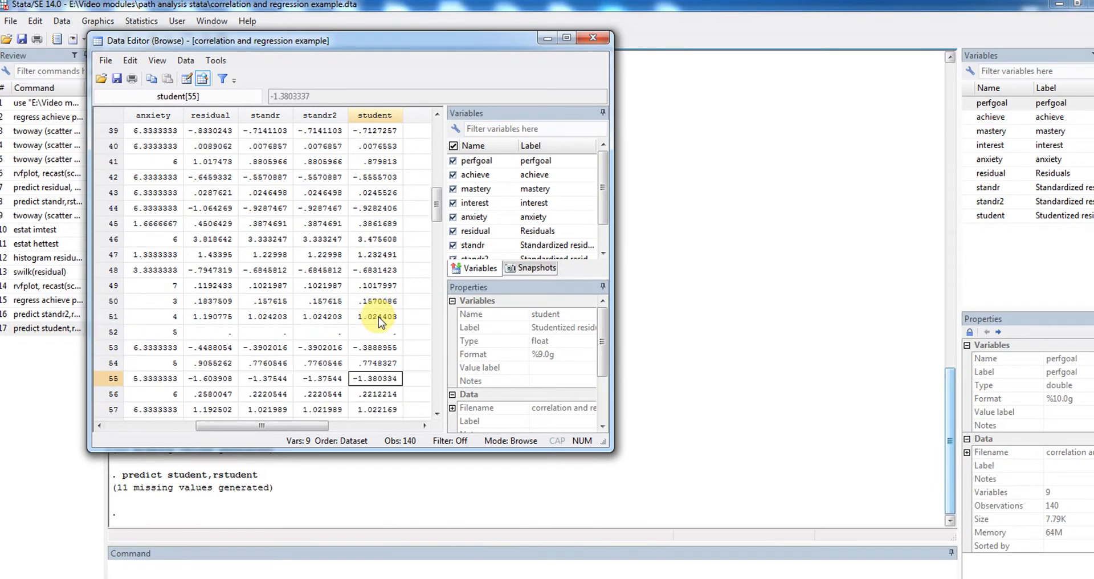
{"action": "key", "text": "Down"}
{"action": "key", "text": "Down"}
{"action": "key", "text": "Down"}
{"action": "key", "text": "Down"}
{"action": "key", "text": "Down"}
{"action": "key", "text": "Down"}
{"action": "key", "text": "Down"}
{"action": "key", "text": "Down"}
{"action": "key", "text": "Down"}
{"action": "key", "text": "Down"}
{"action": "key", "text": "Down"}
{"action": "key", "text": "Down"}
{"action": "key", "text": "Down"}
{"action": "key", "text": "Down"}
{"action": "key", "text": "Down"}
{"action": "key", "text": "Down"}
{"action": "key", "text": "Down"}
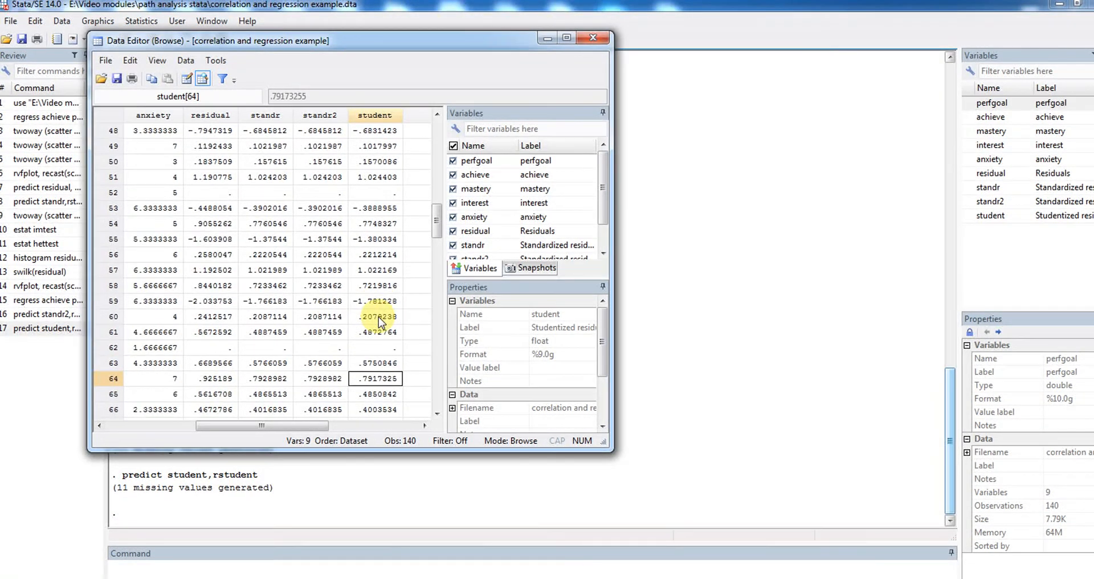
{"action": "key", "text": "Down"}
{"action": "key", "text": "Down"}
{"action": "key", "text": "Down"}
{"action": "key", "text": "Down"}
{"action": "key", "text": "Down"}
{"action": "key", "text": "Down"}
{"action": "key", "text": "Down"}
{"action": "key", "text": "Down"}
{"action": "key", "text": "Down"}
{"action": "key", "text": "Down"}
{"action": "key", "text": "Down"}
{"action": "key", "text": "Down"}
{"action": "key", "text": "Down"}
{"action": "key", "text": "Down"}
{"action": "key", "text": "Down"}
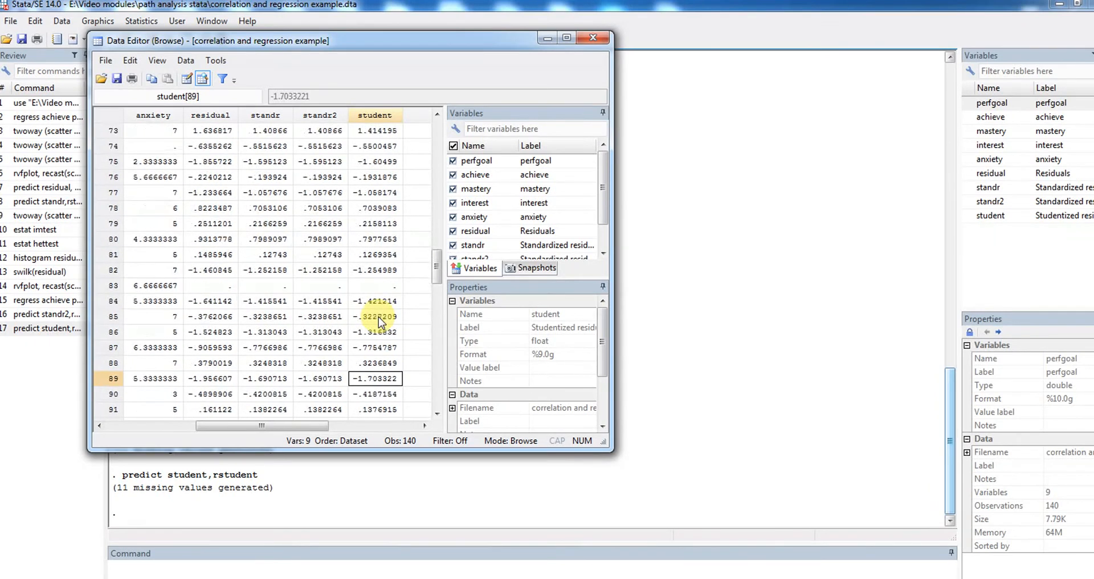
{"action": "key", "text": "Down"}
{"action": "key", "text": "Down"}
{"action": "key", "text": "Down"}
{"action": "key", "text": "Down"}
{"action": "key", "text": "Down"}
{"action": "key", "text": "Down"}
{"action": "key", "text": "Down"}
{"action": "key", "text": "Down"}
{"action": "key", "text": "Down"}
{"action": "key", "text": "Down"}
{"action": "key", "text": "Down"}
{"action": "key", "text": "Down"}
{"action": "key", "text": "Down"}
{"action": "key", "text": "Down"}
{"action": "key", "text": "Down"}
{"action": "key", "text": "Down"}
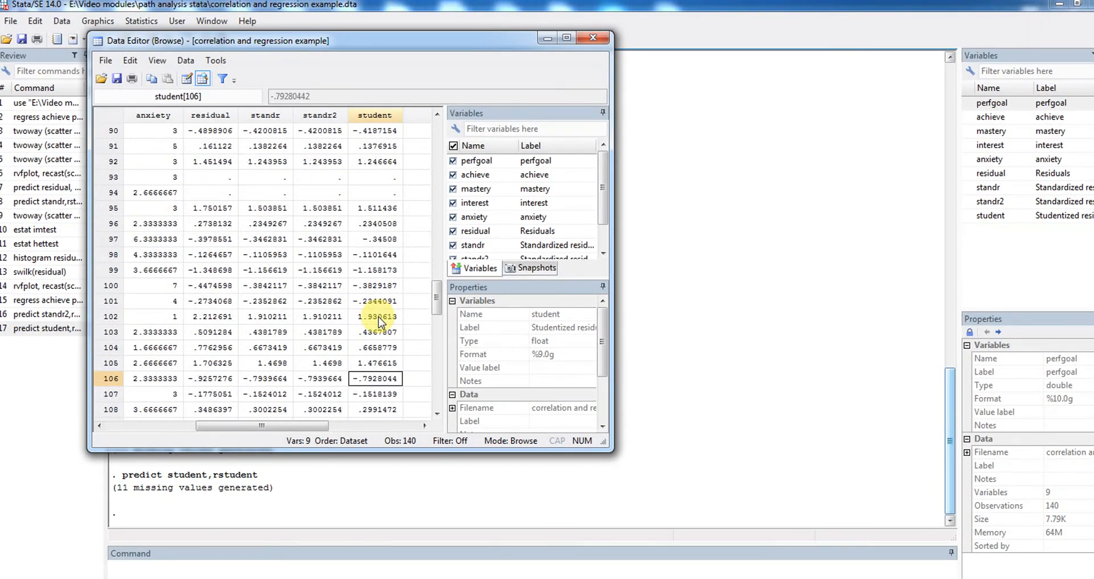
{"action": "key", "text": "Down"}
{"action": "key", "text": "Down"}
{"action": "key", "text": "Down"}
{"action": "key", "text": "Down"}
{"action": "key", "text": "Down"}
{"action": "key", "text": "Down"}
{"action": "key", "text": "Down"}
{"action": "key", "text": "Down"}
{"action": "key", "text": "Down"}
{"action": "key", "text": "Down"}
{"action": "key", "text": "Down"}
{"action": "key", "text": "Down"}
{"action": "key", "text": "Down"}
{"action": "key", "text": "Down"}
{"action": "key", "text": "Down"}
{"action": "key", "text": "Down"}
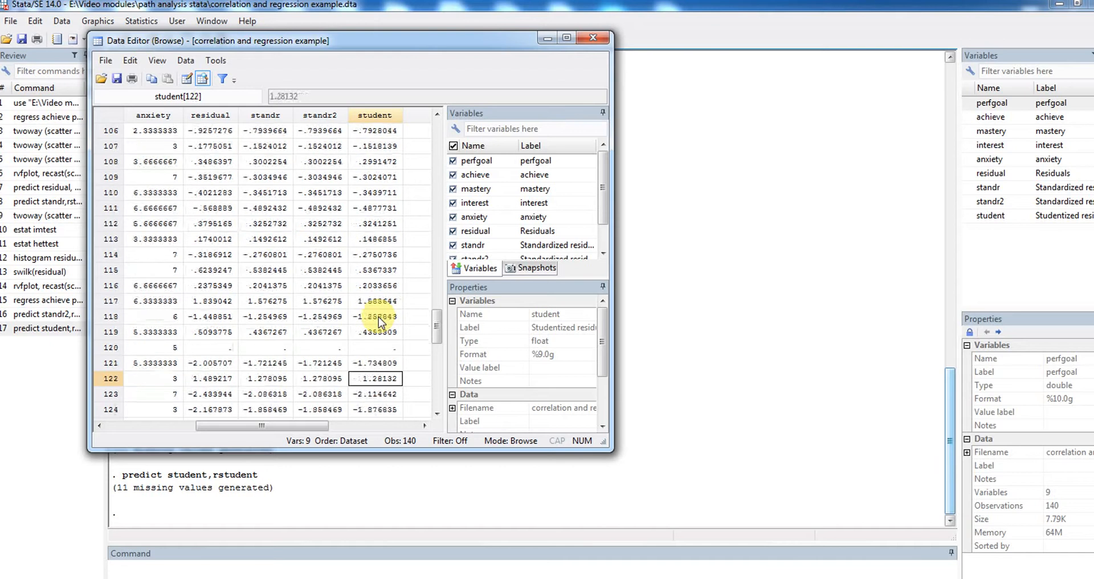
{"action": "key", "text": "Down"}
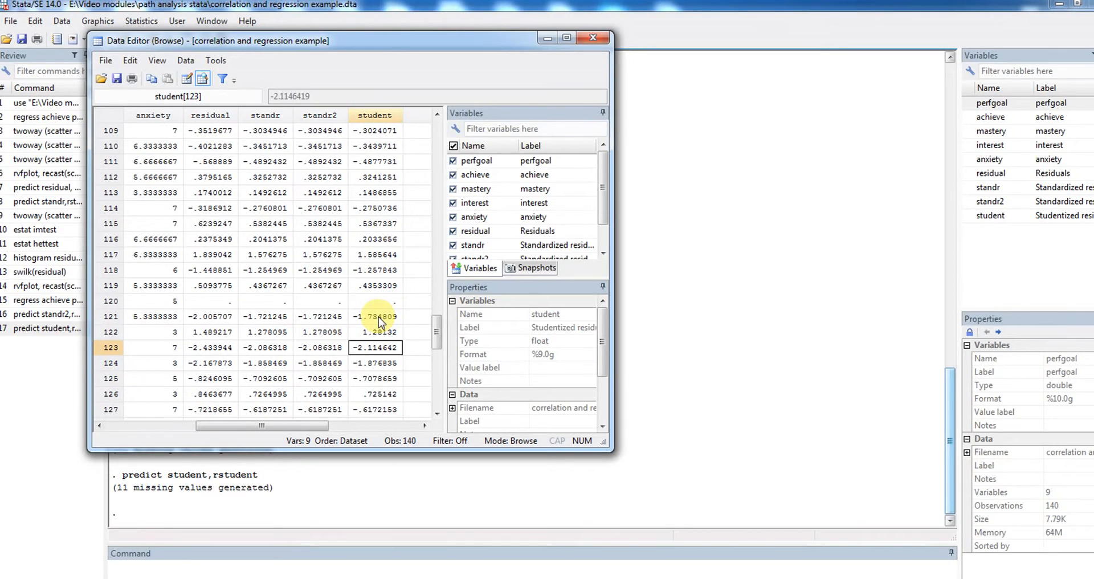
Compare observation 123's studentized residual with its standr2 value, and move on to observation 124 in the student column
{"action": "key", "text": "Up"}
{"action": "key", "text": "Down"}
{"action": "key", "text": "Left"}
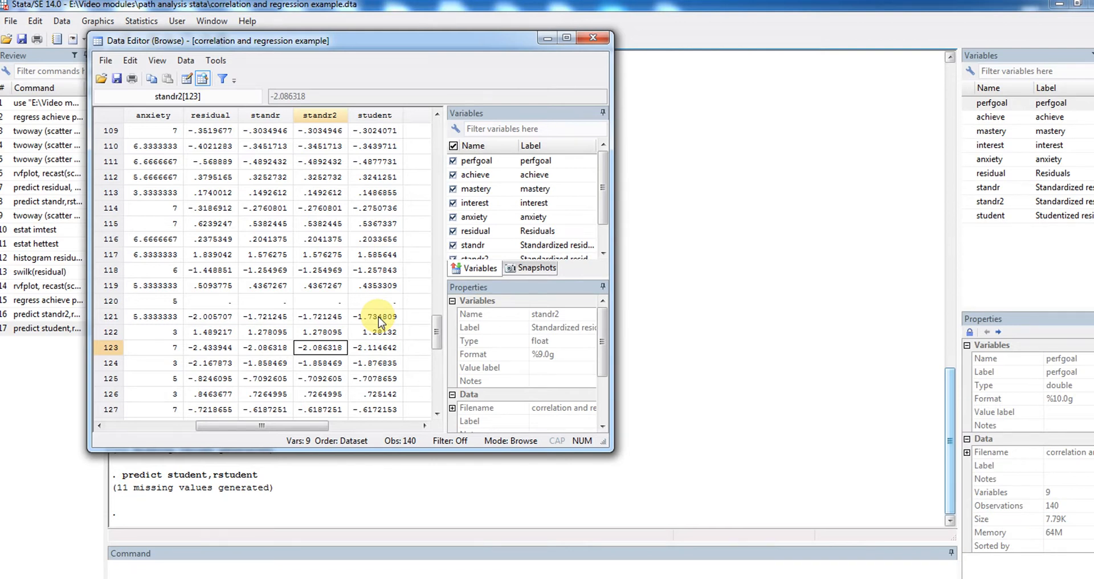
{"action": "key", "text": "Right"}
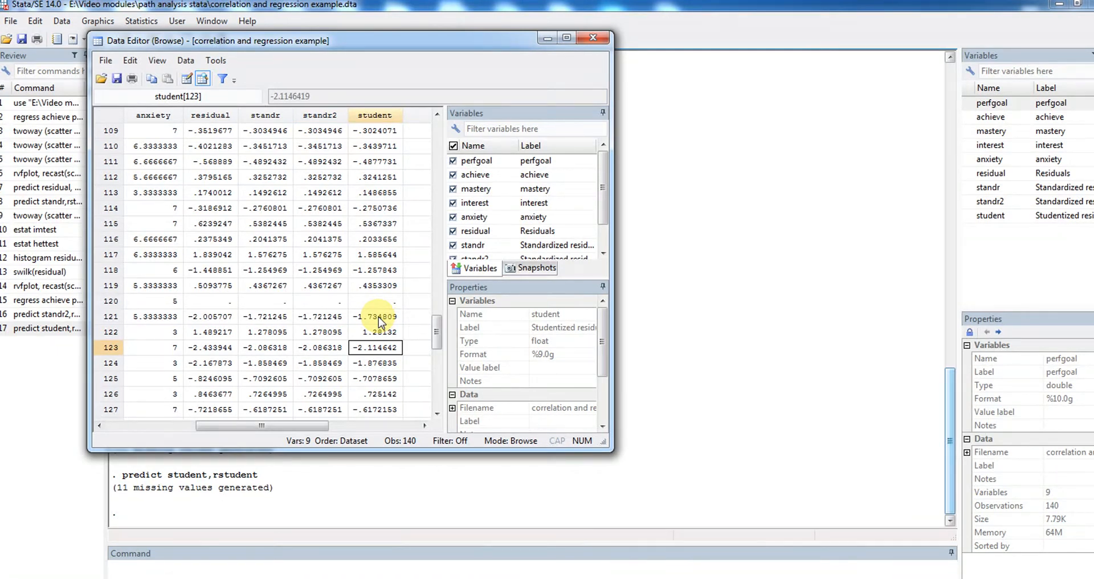
{"action": "key", "text": "Down"}
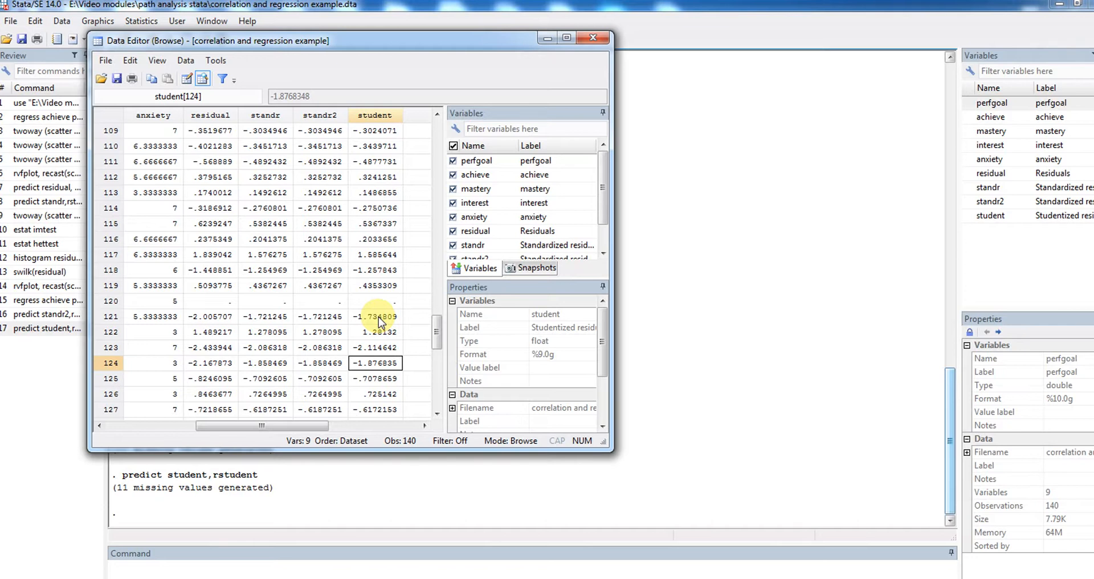
Recheck the studentized residuals in the rows just after observation 124 and return to observation 123
{"action": "key", "text": "Down"}
{"action": "key", "text": "Down"}
{"action": "key", "text": "Up"}
{"action": "key", "text": "Up"}
{"action": "key", "text": "Up"}
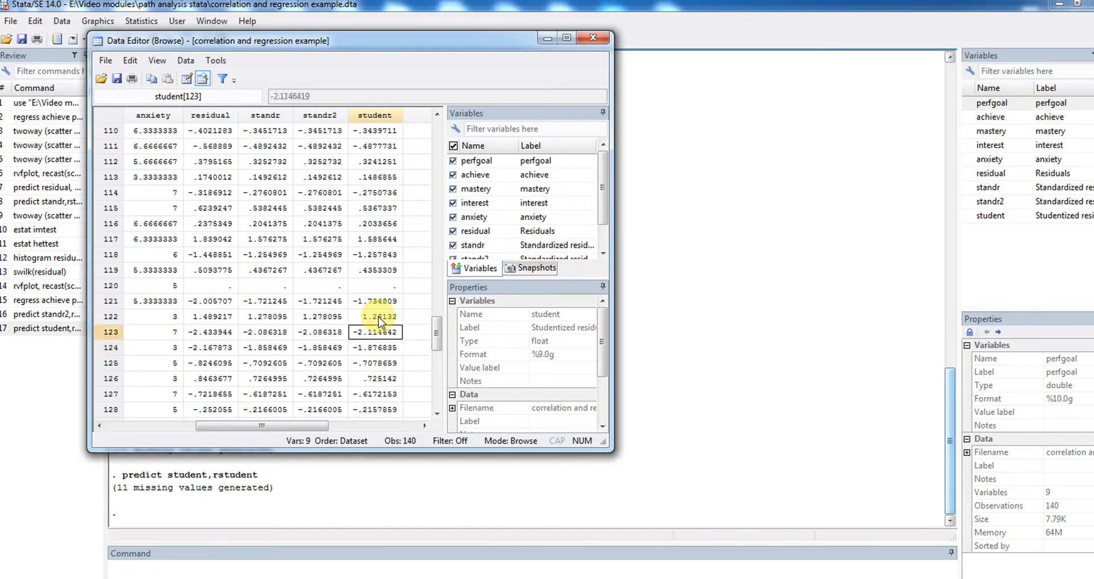
Go through the remaining student values from observation 123 to the end of the dataset, checking for outlying studentized residuals
{"action": "key", "text": "Down"}
{"action": "key", "text": "Down"}
{"action": "key", "text": "Down"}
{"action": "key", "text": "Down"}
{"action": "key", "text": "Down"}
{"action": "key", "text": "Down"}
{"action": "key", "text": "Down"}
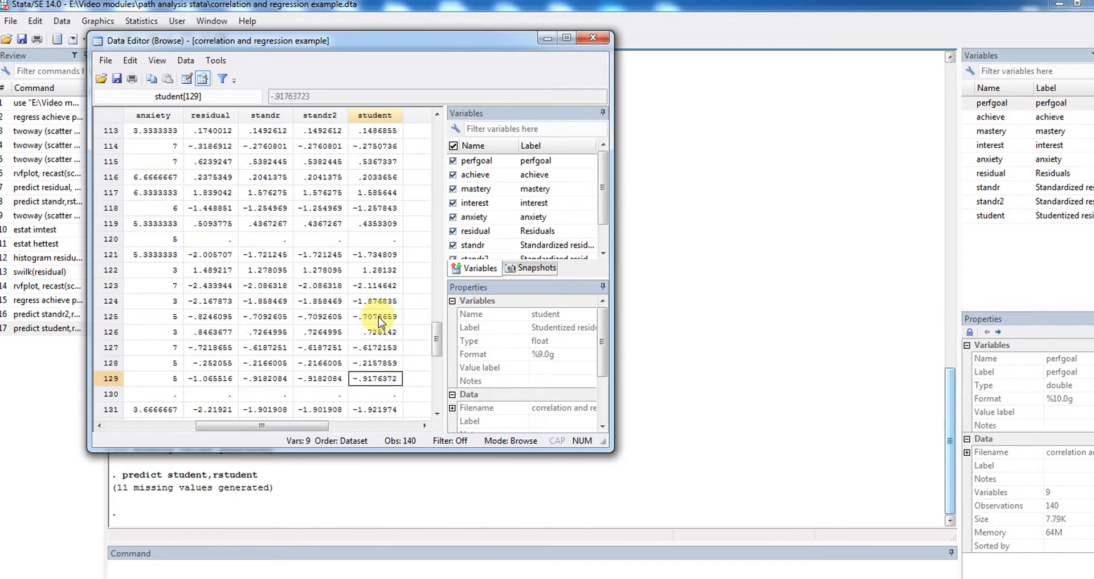
{"action": "key", "text": "Down"}
{"action": "key", "text": "Down"}
{"action": "key", "text": "Down"}
{"action": "key", "text": "Down"}
{"action": "key", "text": "Down"}
{"action": "key", "text": "Down"}
{"action": "key", "text": "Down"}
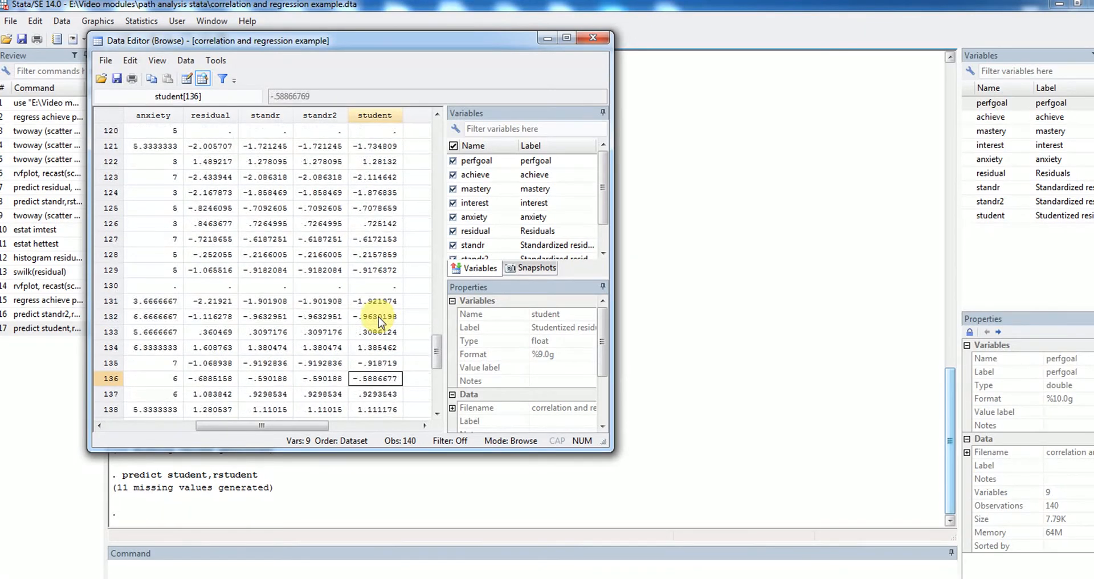
{"action": "key", "text": "Down"}
{"action": "key", "text": "Down"}
{"action": "key", "text": "Down"}
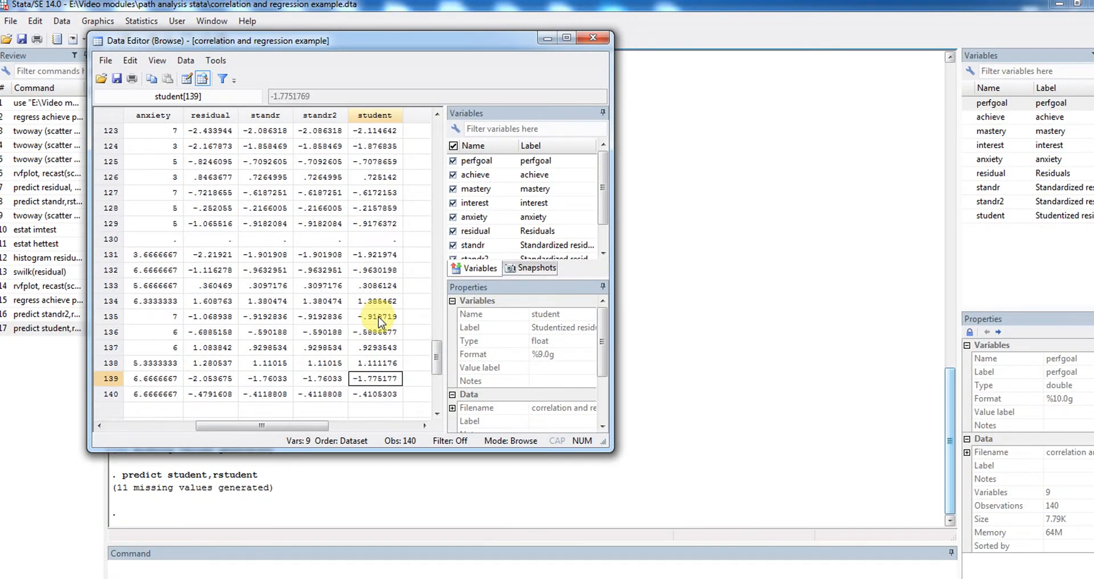
{"action": "key", "text": "Down"}
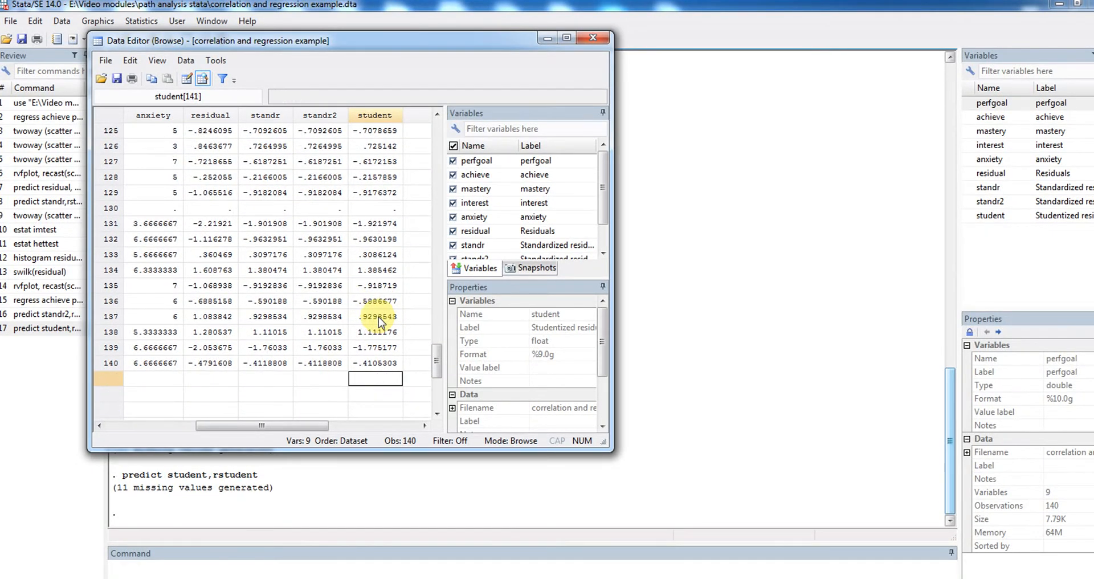
Review the student values back up to observation 116 and close the data browser
{"action": "key", "text": "Up"}
{"action": "key", "text": "Up"}
{"action": "key", "text": "Up"}
{"action": "key", "text": "Up"}
{"action": "key", "text": "Up"}
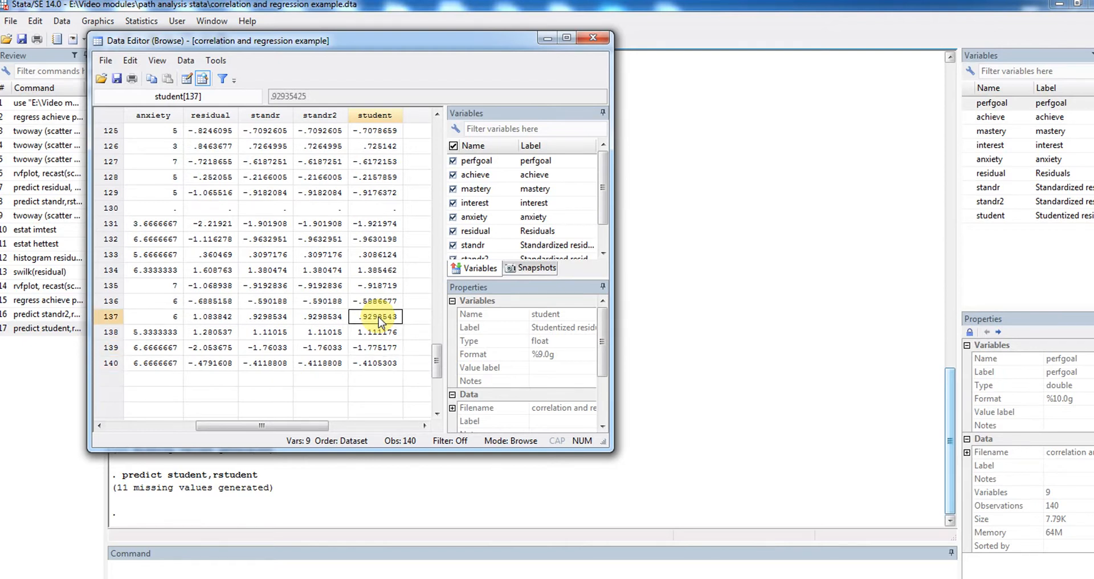
{"action": "key", "text": "Up"}
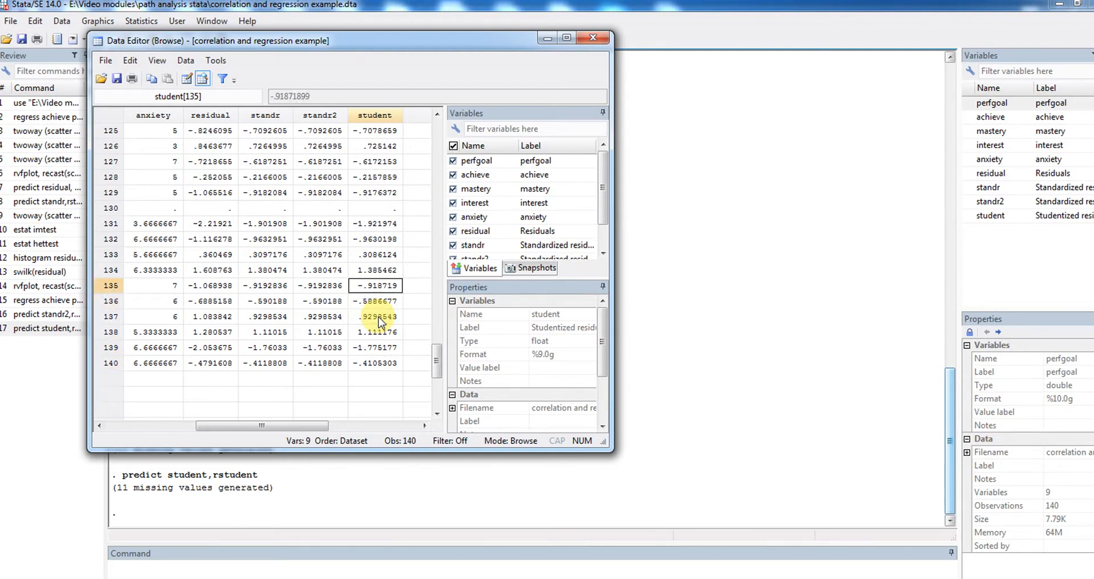
{"action": "key", "text": "Up"}
{"action": "key", "text": "Up"}
{"action": "key", "text": "Up"}
{"action": "key", "text": "Up"}
{"action": "key", "text": "Up"}
{"action": "key", "text": "Up"}
{"action": "key", "text": "Up"}
{"action": "key", "text": "Up"}
{"action": "key", "text": "Up"}
{"action": "key", "text": "Up"}
{"action": "key", "text": "Up"}
{"action": "key", "text": "Up"}
{"action": "key", "text": "Up"}
{"action": "key", "text": "Up"}
{"action": "key", "text": "Up"}
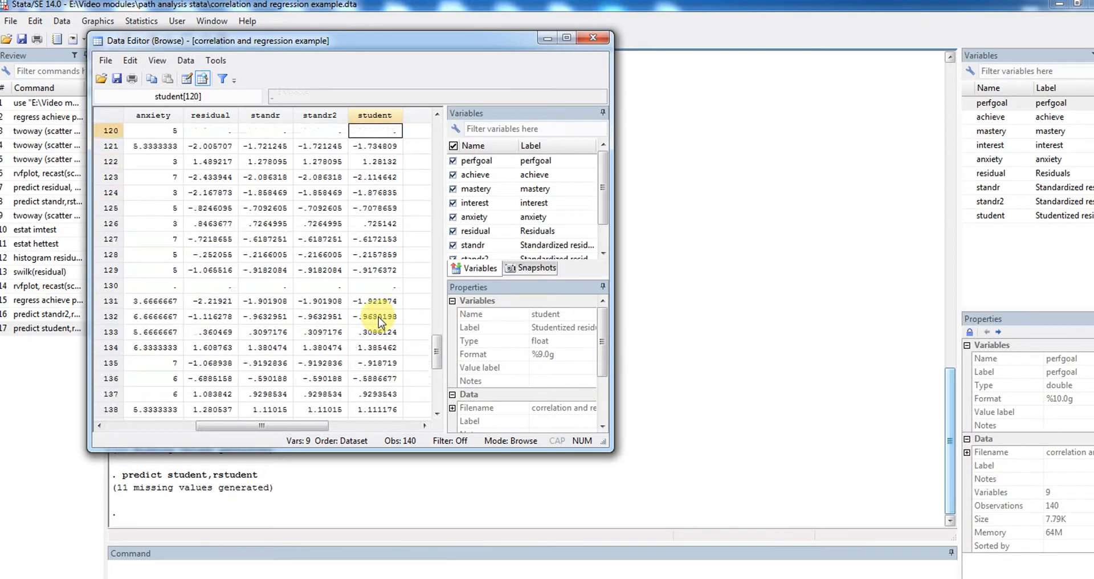
{"action": "key", "text": "Up"}
{"action": "key", "text": "Up"}
{"action": "key", "text": "Up"}
{"action": "key", "text": "Up"}
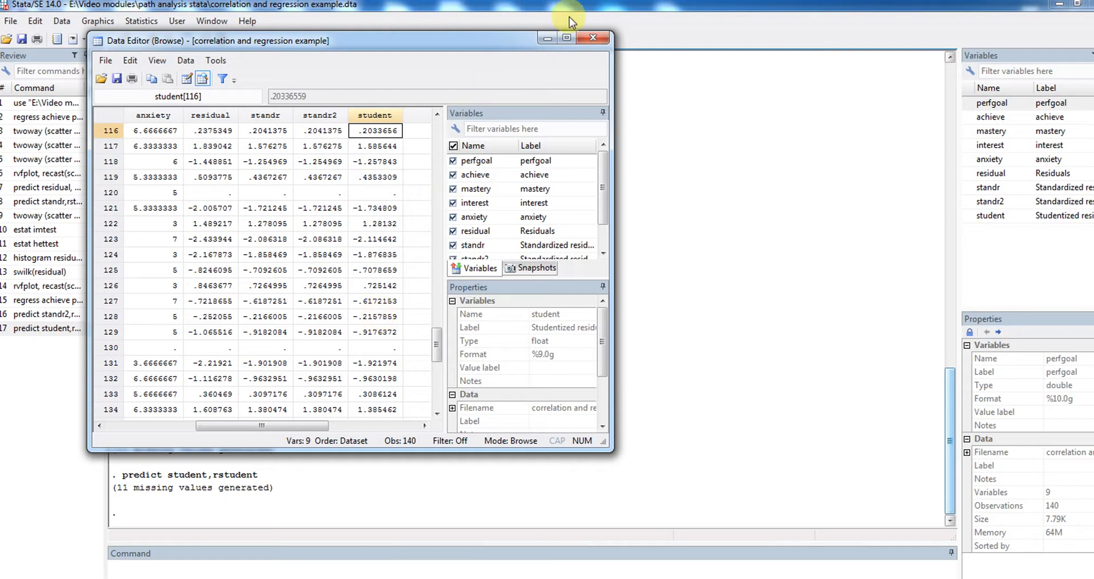
{"action": "left_click", "coordinate": [593, 40]}
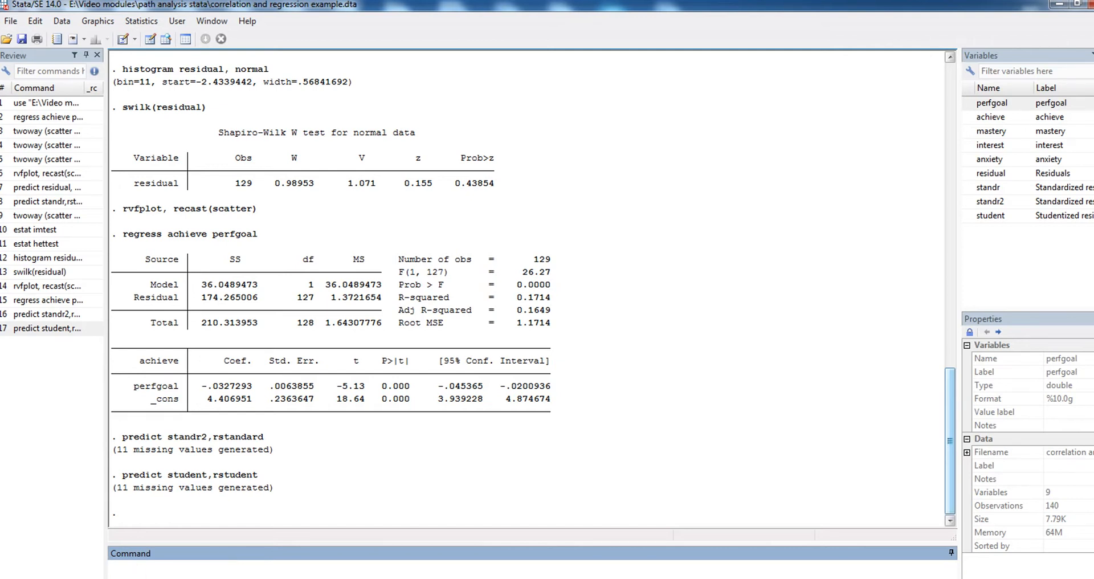
Switch to Epic Pen, handwrite "cook's d" in red beside the results, clear the ink and close the pen tool
{"action": "key", "text": "super"}
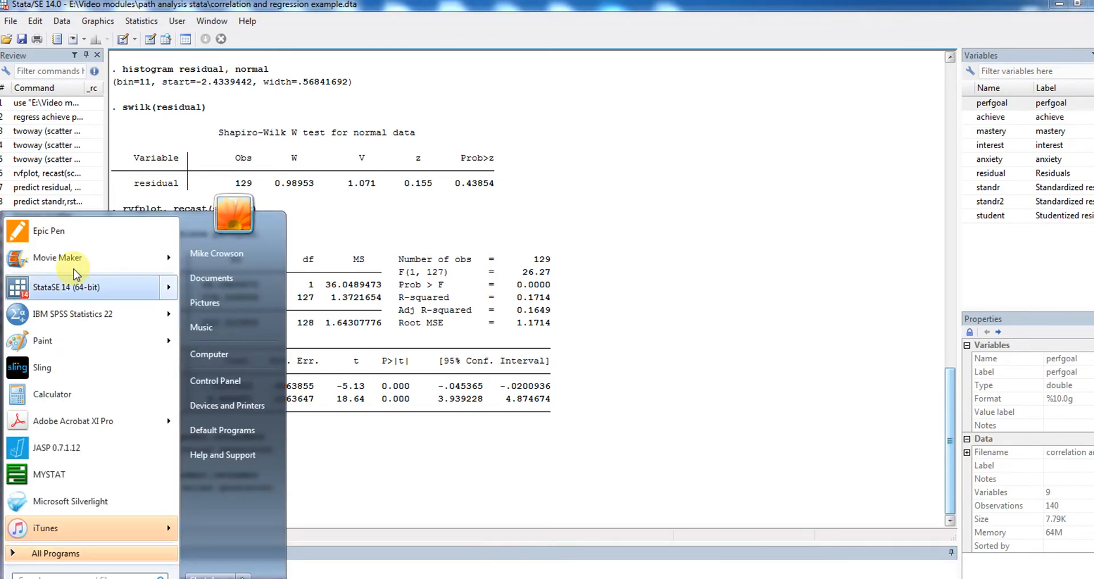
{"action": "left_click", "coordinate": [34, 234]}
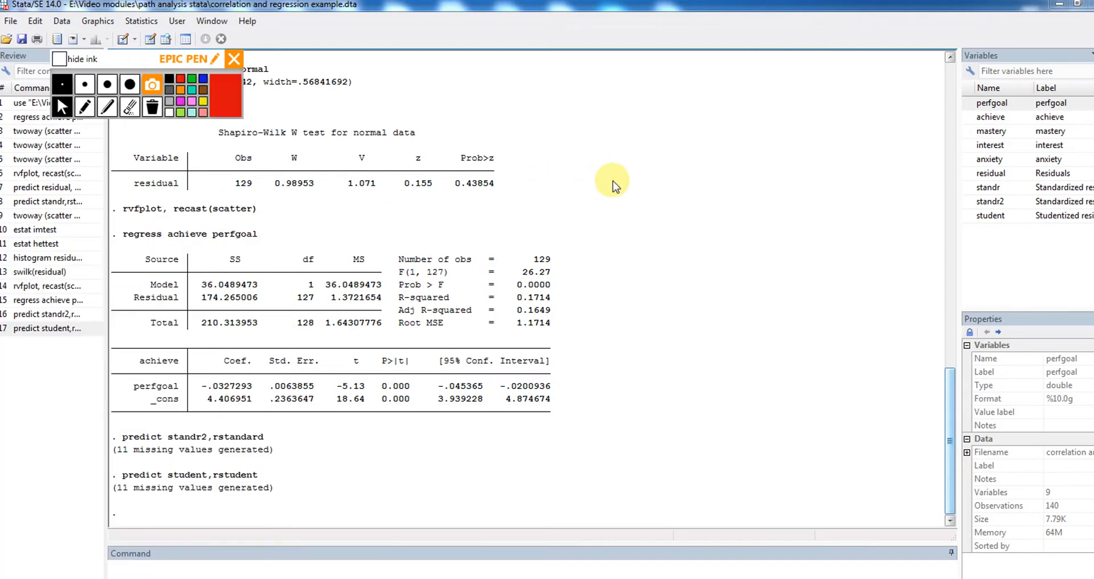
{"action": "left_click", "coordinate": [85, 106]}
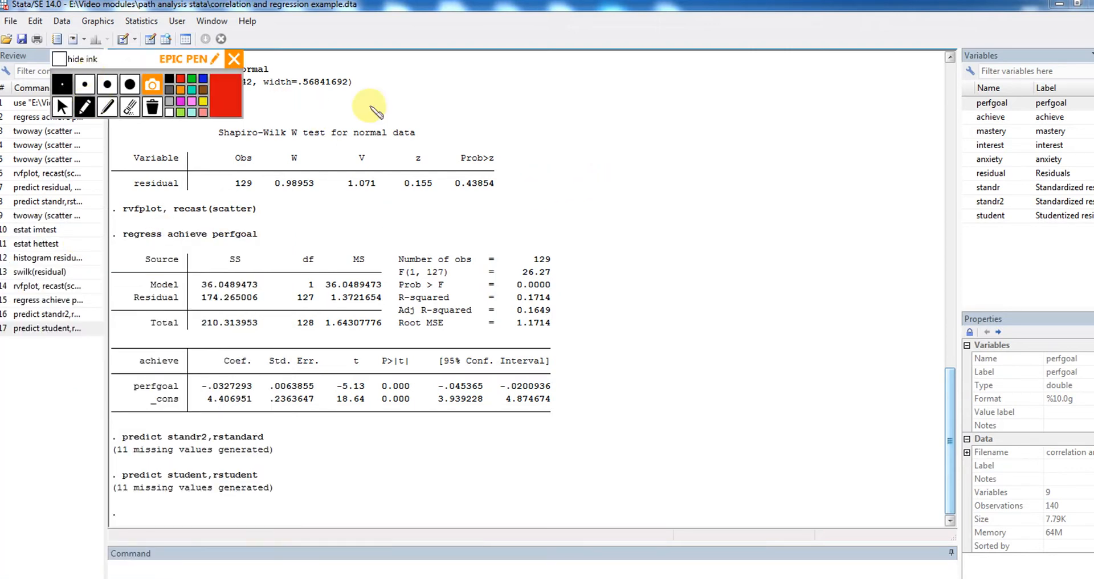
{"action": "mouse_move", "coordinate": [679, 160]}
{"action": "left_mouse_down"}
{"action": "mouse_move", "coordinate": [691, 170]}
{"action": "mouse_move", "coordinate": [698, 156]}
{"action": "mouse_move", "coordinate": [716, 171]}
{"action": "mouse_move", "coordinate": [731, 157]}
{"action": "mouse_move", "coordinate": [750, 166]}
{"action": "mouse_move", "coordinate": [754, 152]}
{"action": "mouse_move", "coordinate": [754, 167]}
{"action": "left_mouse_up"}
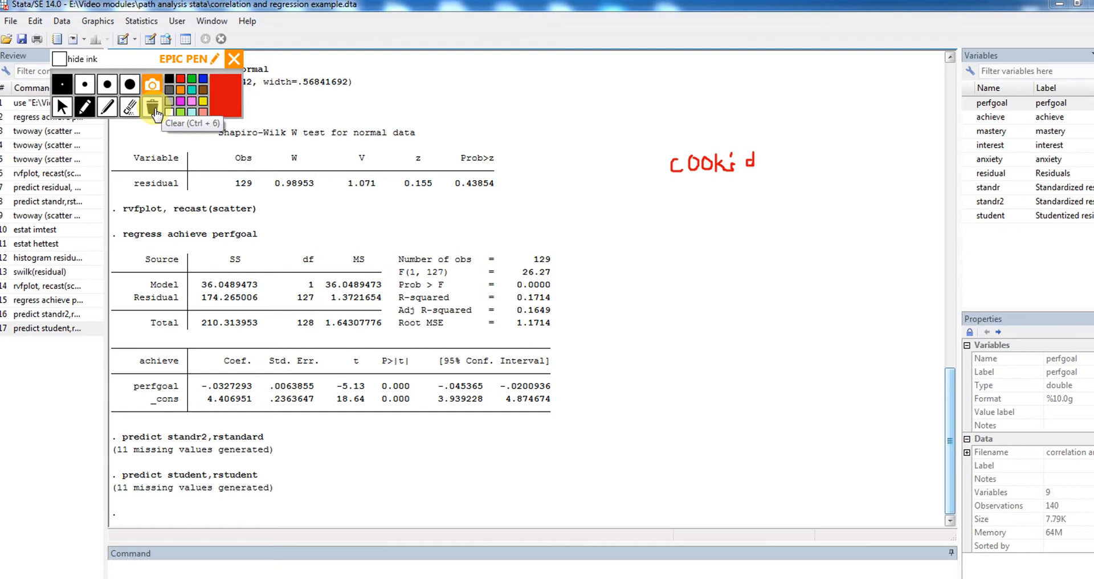
{"action": "left_click", "coordinate": [154, 109]}
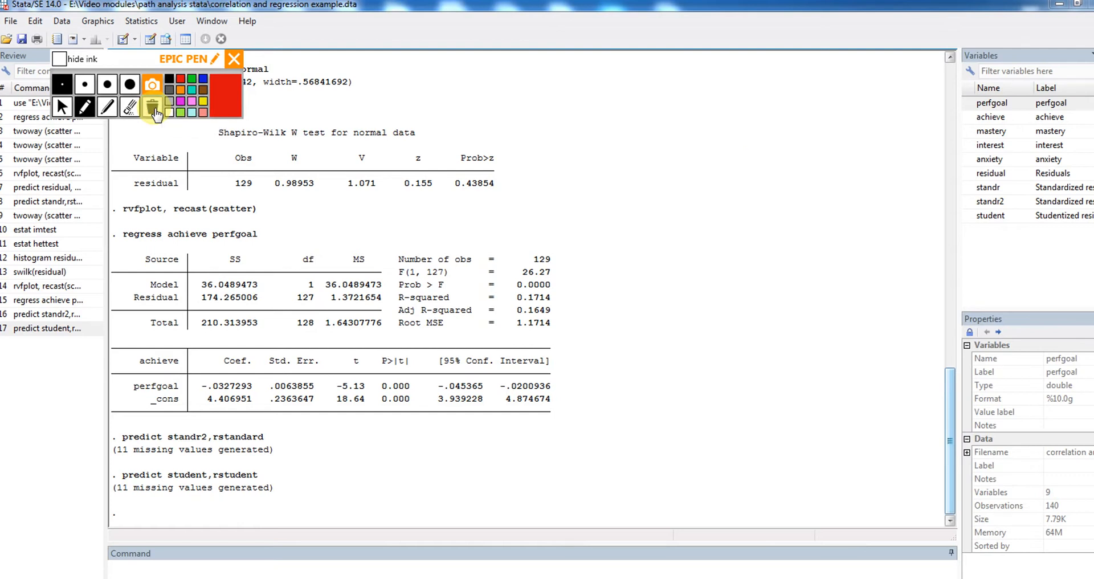
{"action": "left_click", "coordinate": [235, 69]}
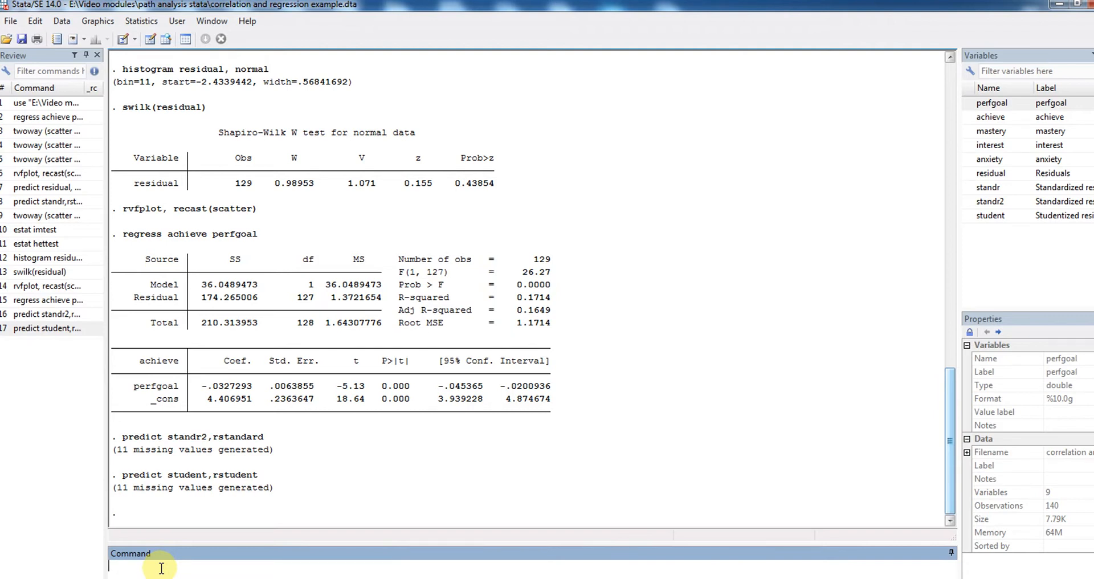
Generate Cook's distance as a new variable named cooks by running predict cooks,cooksd
{"action": "type", "text": "predict"}
{"action": "type", "text": "cooks,cooksd"}
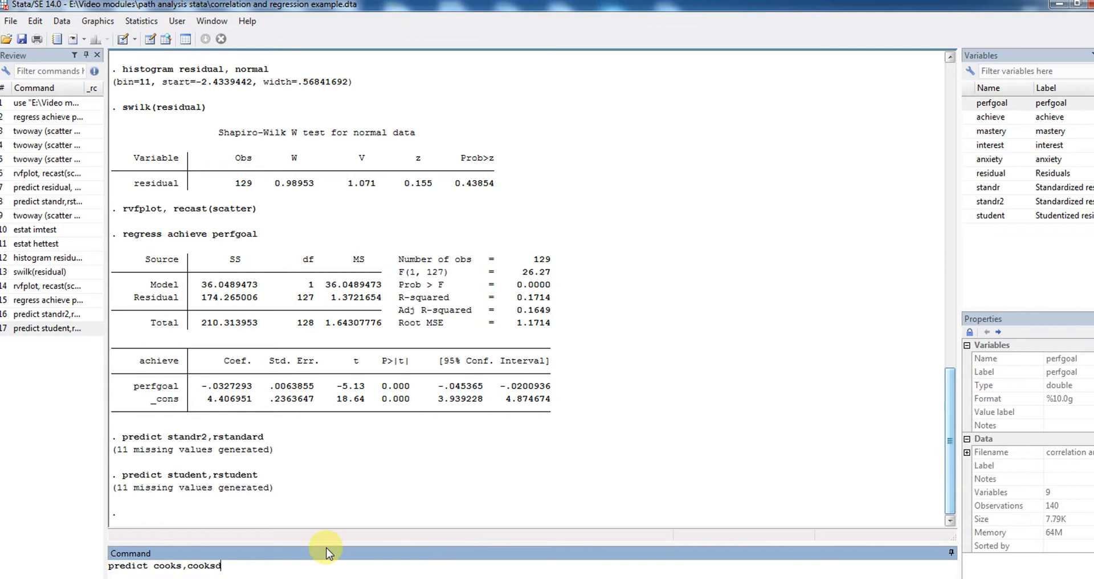
{"action": "key", "text": "Return"}
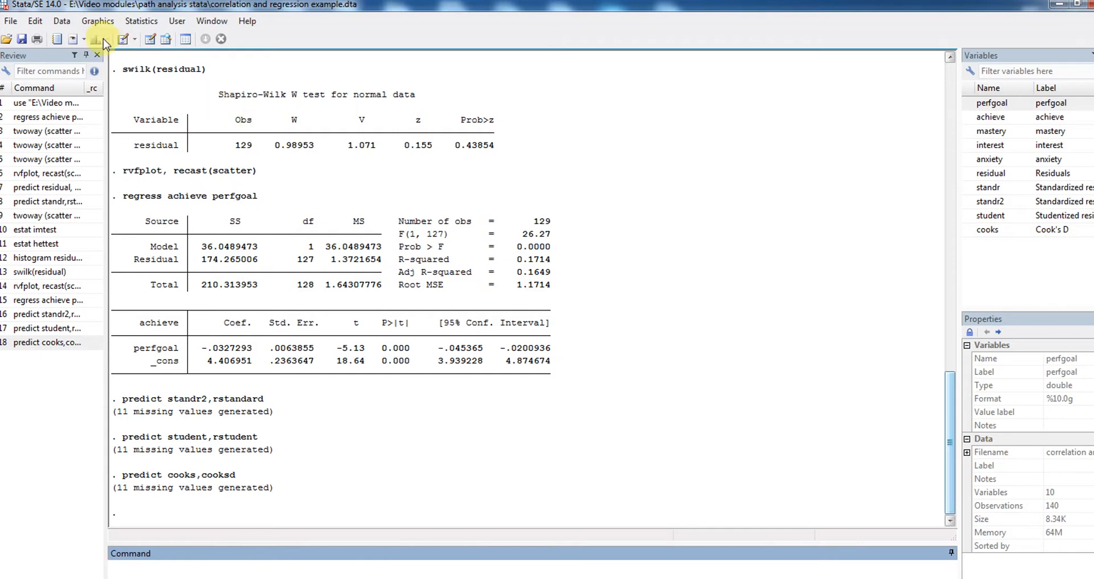
Browse the dataset, select the whole cooks column beside student, and inspect observation 2's Cook's D value
{"action": "left_click", "coordinate": [62, 23]}
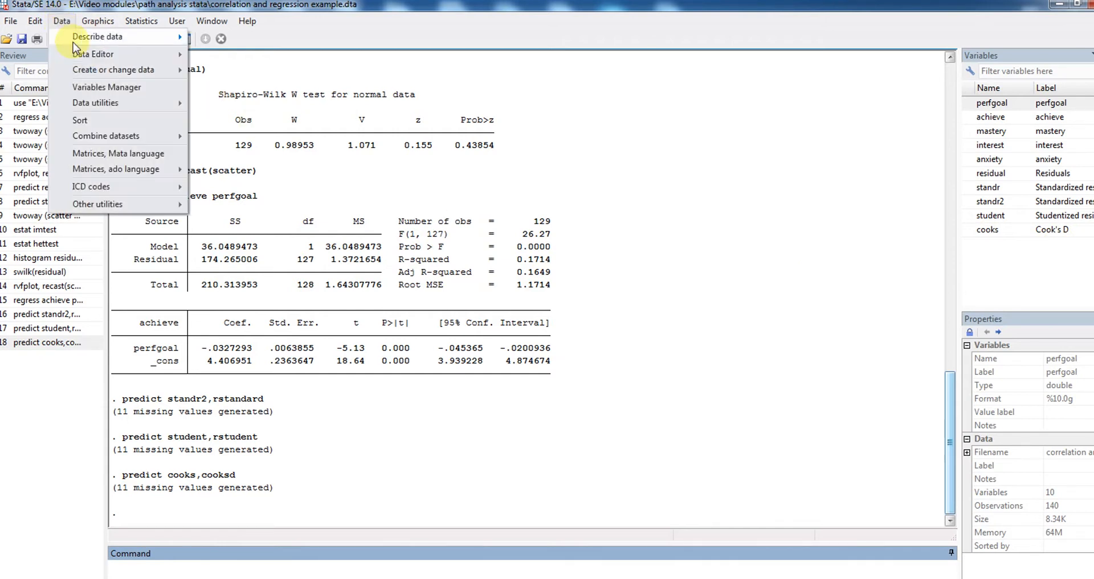
{"action": "mouse_move", "coordinate": [163, 54]}
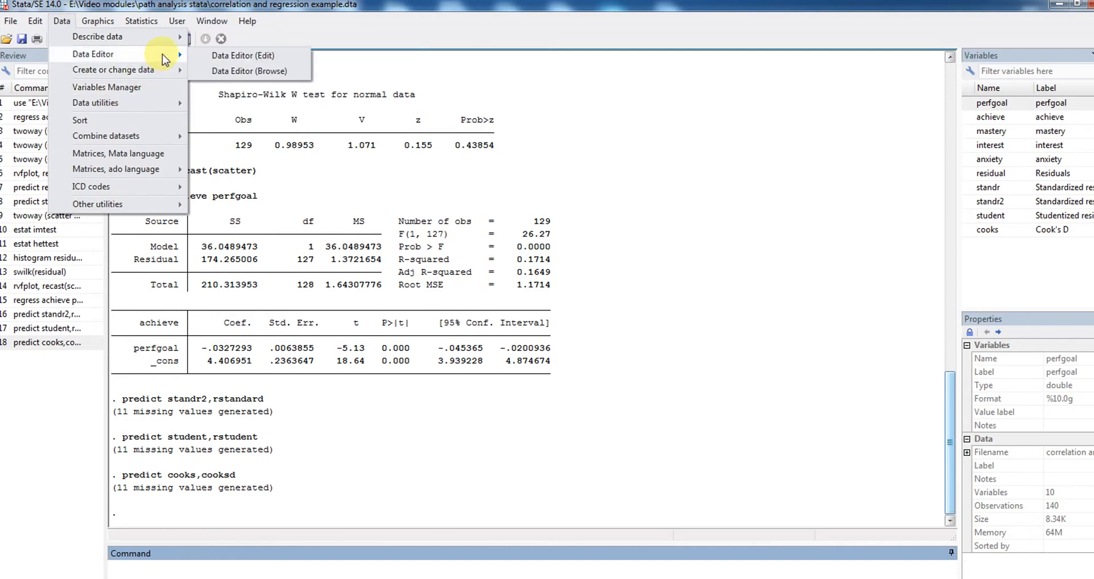
{"action": "left_click", "coordinate": [223, 73]}
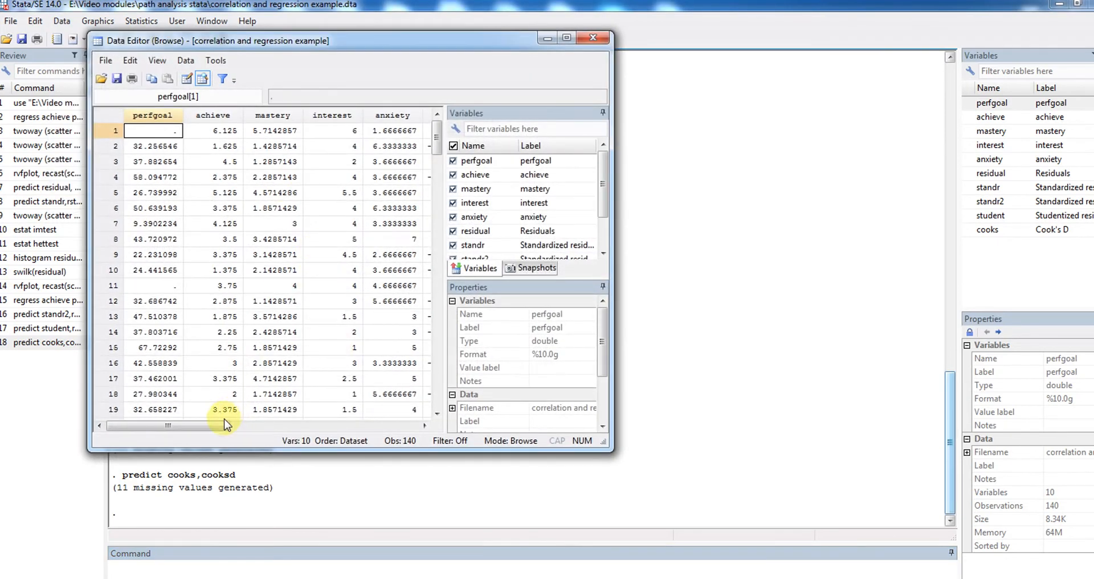
{"action": "left_click_drag", "start_coordinate": [224, 425], "coordinate": [332, 427]}
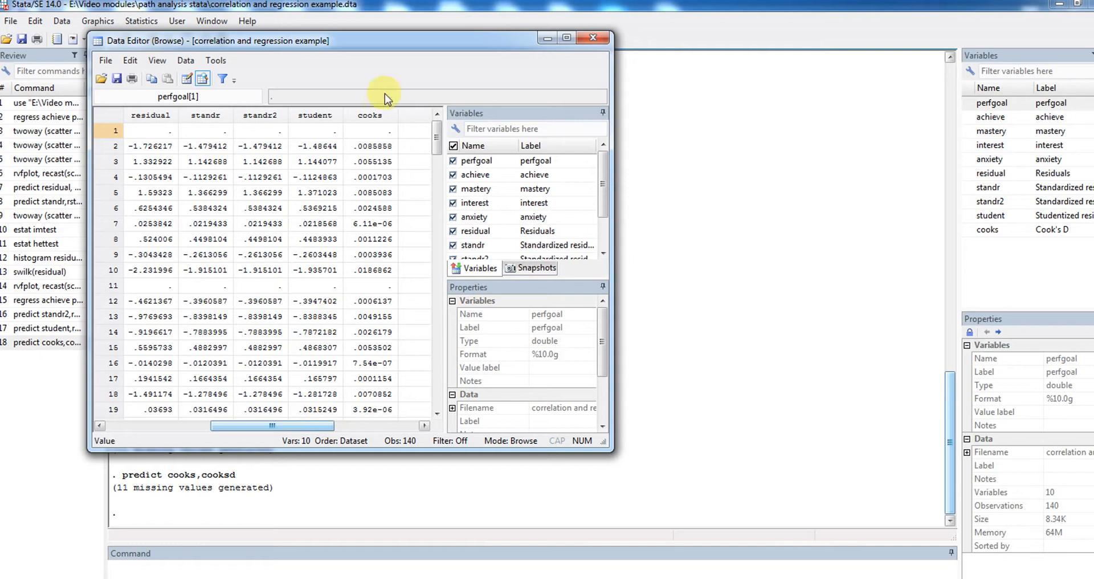
{"action": "left_click", "coordinate": [377, 117]}
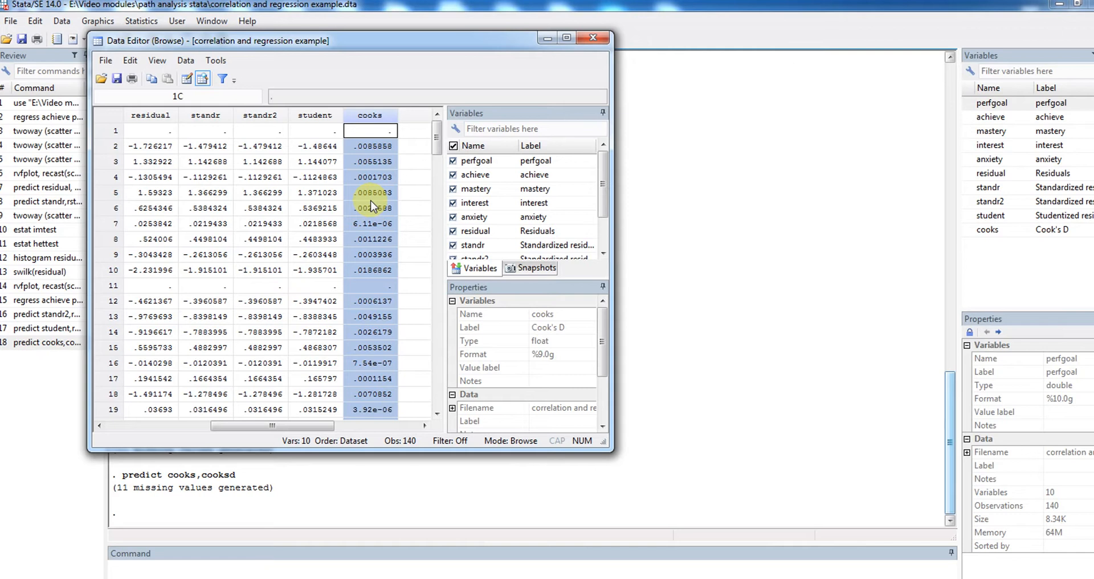
{"action": "left_click", "coordinate": [381, 147]}
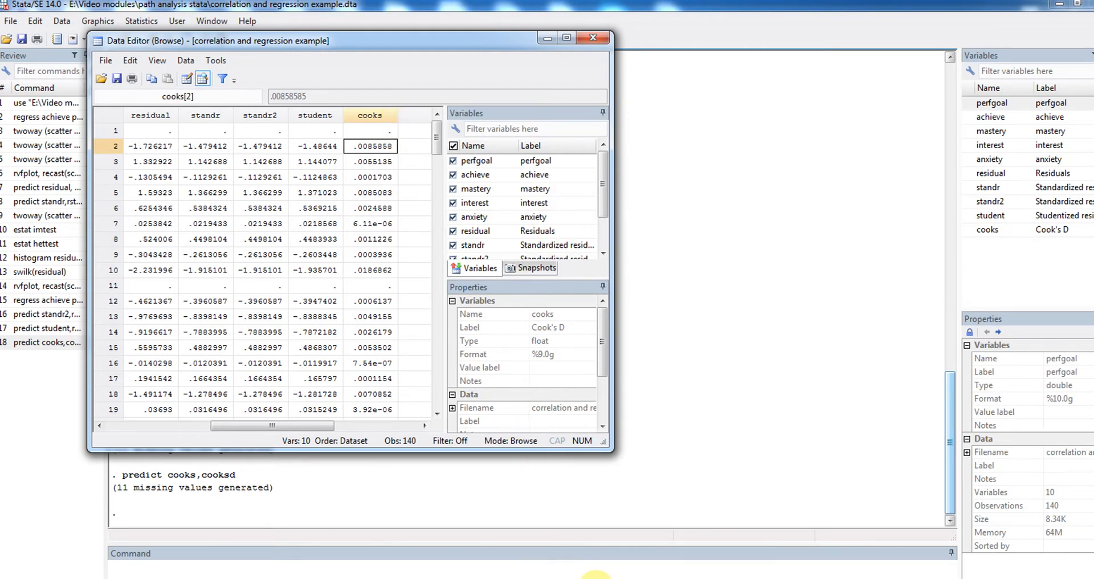
{"action": "left_click", "coordinate": [596, 575]}
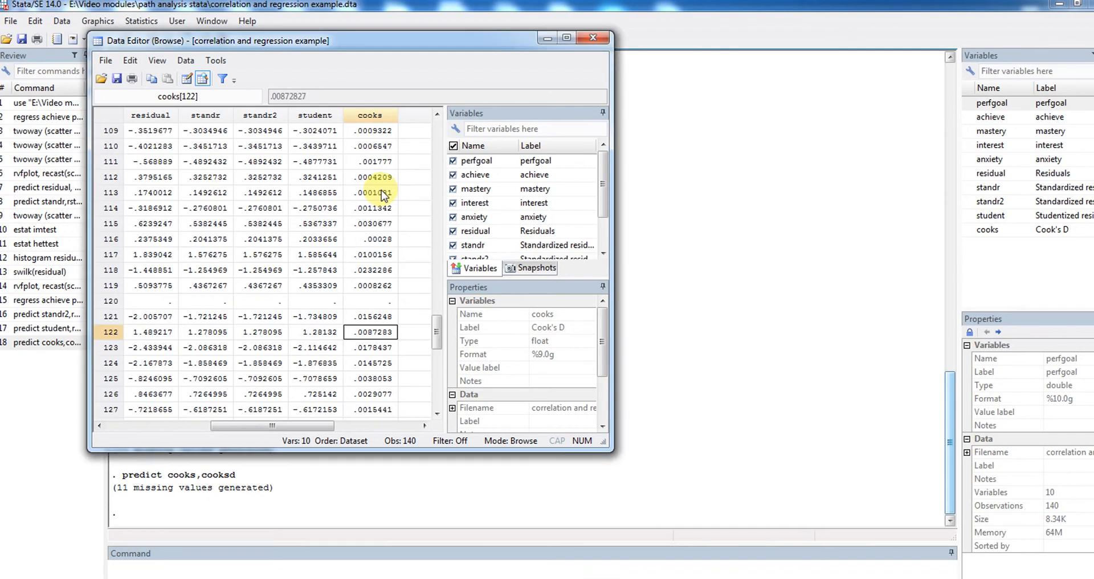
Go through the cooks values from observation 2 down to observation 140, checking for influential cases
{"action": "key", "text": "Down"}
{"action": "key", "text": "Down"}
{"action": "key", "text": "Down"}
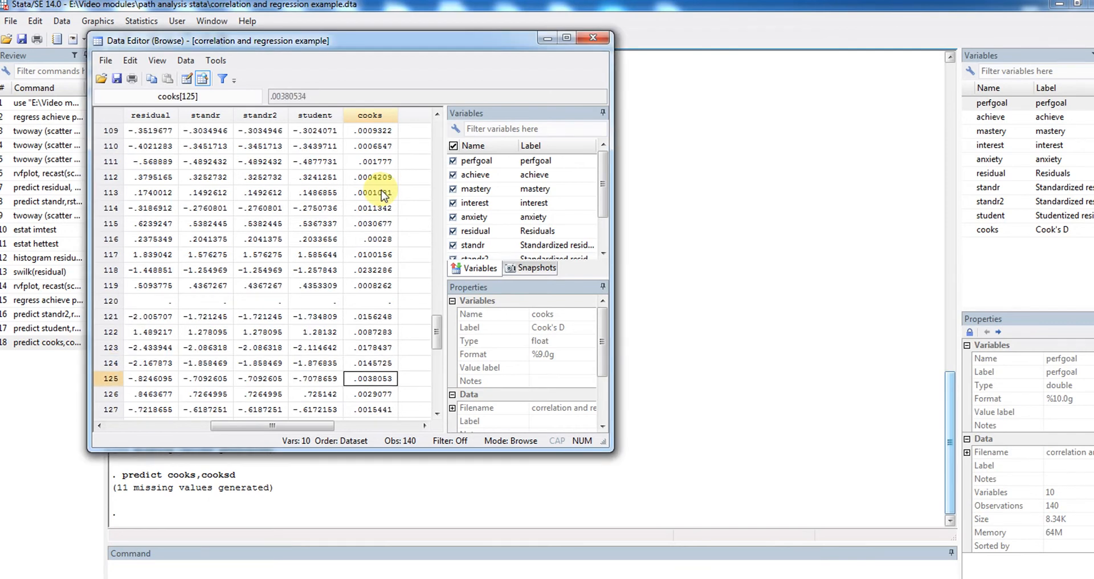
{"action": "key", "text": "Down"}
{"action": "key", "text": "Down"}
{"action": "key", "text": "Down"}
{"action": "key", "text": "Down"}
{"action": "key", "text": "Down"}
{"action": "key", "text": "Down"}
{"action": "key", "text": "Down"}
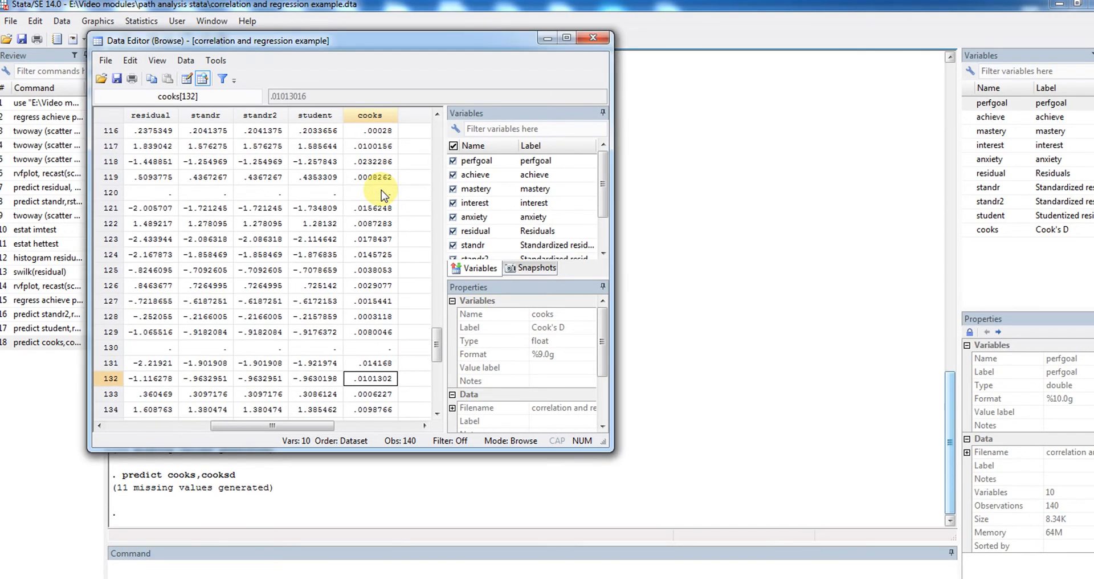
{"action": "key", "text": "Down"}
{"action": "key", "text": "Down"}
{"action": "key", "text": "Down"}
{"action": "key", "text": "Down"}
{"action": "key", "text": "Down"}
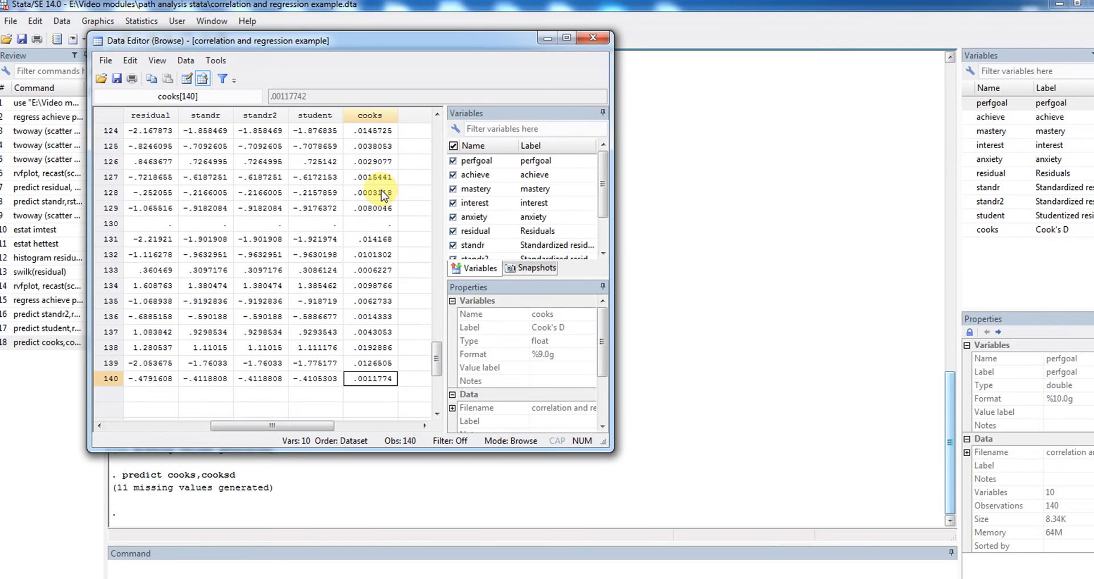
Review the cooks values back up to the first observations and minimize the data browser
{"action": "key", "text": "Up"}
{"action": "key", "text": "Up"}
{"action": "key", "text": "Up"}
{"action": "key", "text": "Up"}
{"action": "key", "text": "Up"}
{"action": "key", "text": "Up"}
{"action": "key", "text": "Up"}
{"action": "key", "text": "Up"}
{"action": "key", "text": "Up"}
{"action": "key", "text": "Up"}
{"action": "key", "text": "Up"}
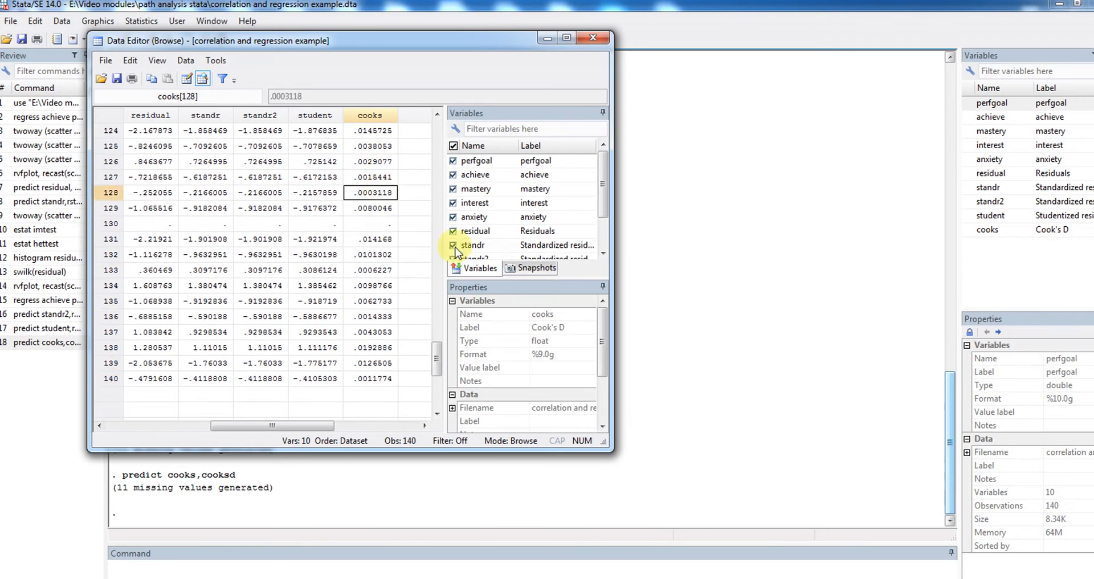
{"action": "left_click_drag", "start_coordinate": [436, 365], "coordinate": [438, 142]}
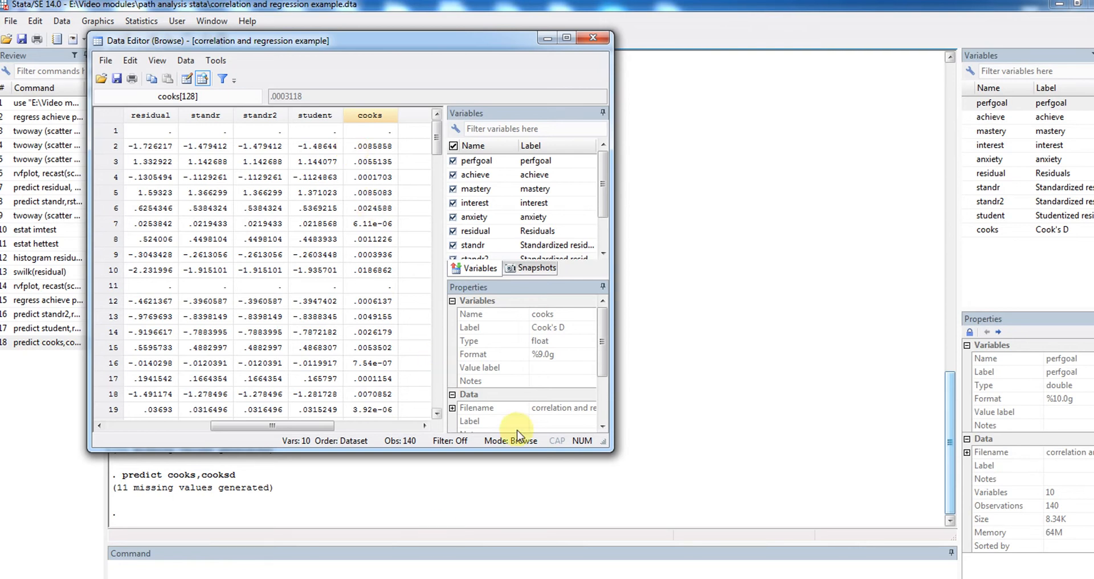
{"action": "left_click", "coordinate": [546, 39]}
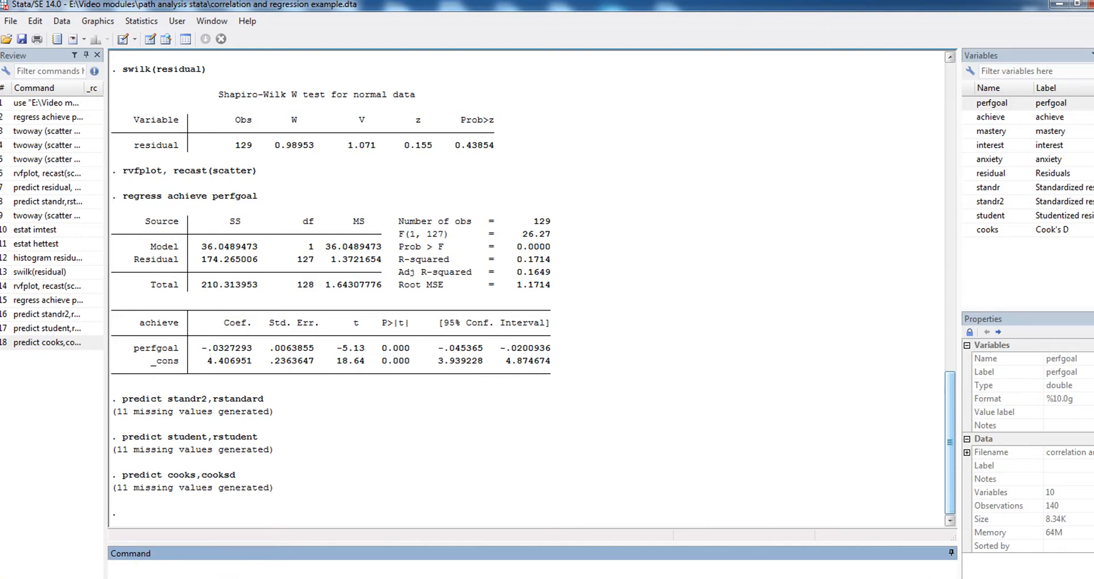
Switch to Epic Pen, handwrite "dfbeta" in red beside the regression output, and clear the ink
{"action": "key", "text": "super"}
{"action": "left_click", "coordinate": [99, 234]}
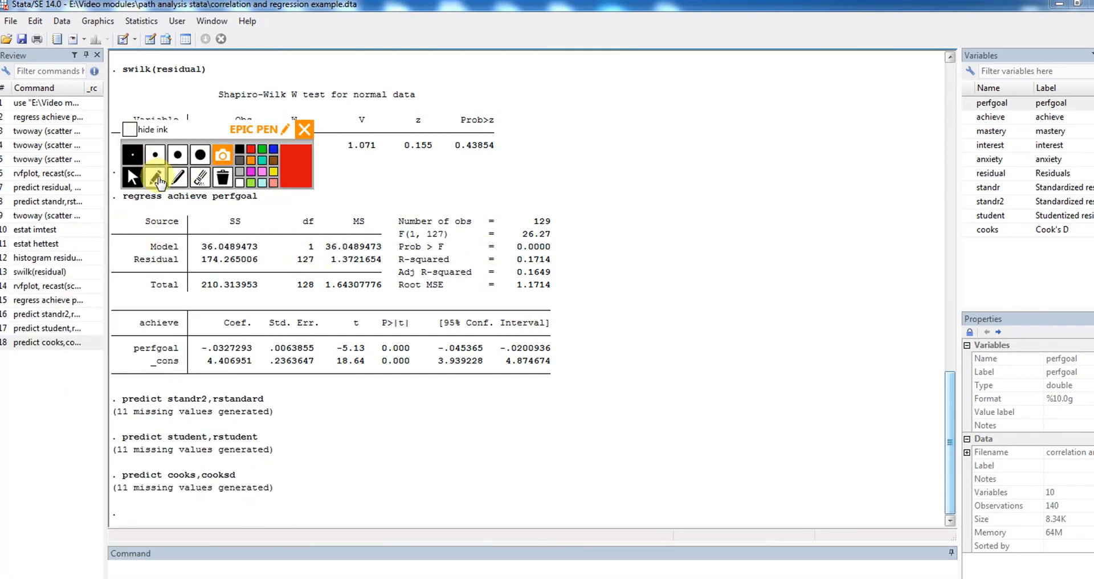
{"action": "left_click", "coordinate": [157, 179]}
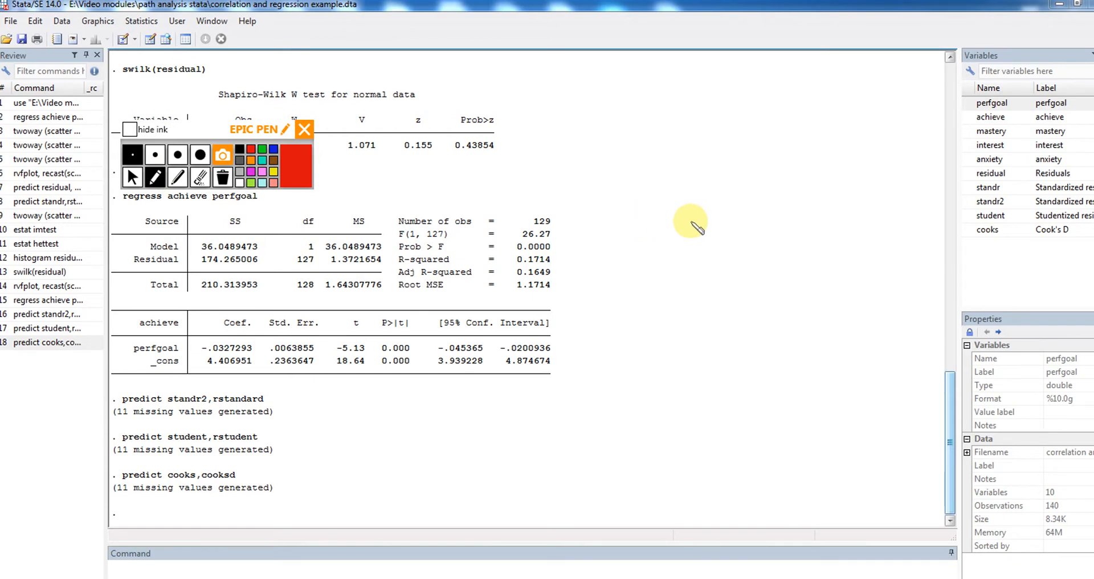
{"action": "mouse_move", "coordinate": [691, 220]}
{"action": "left_mouse_down"}
{"action": "mouse_move", "coordinate": [716, 224]}
{"action": "mouse_move", "coordinate": [728, 212]}
{"action": "mouse_move", "coordinate": [744, 226]}
{"action": "mouse_move", "coordinate": [756, 214]}
{"action": "mouse_move", "coordinate": [758, 227]}
{"action": "left_mouse_up"}
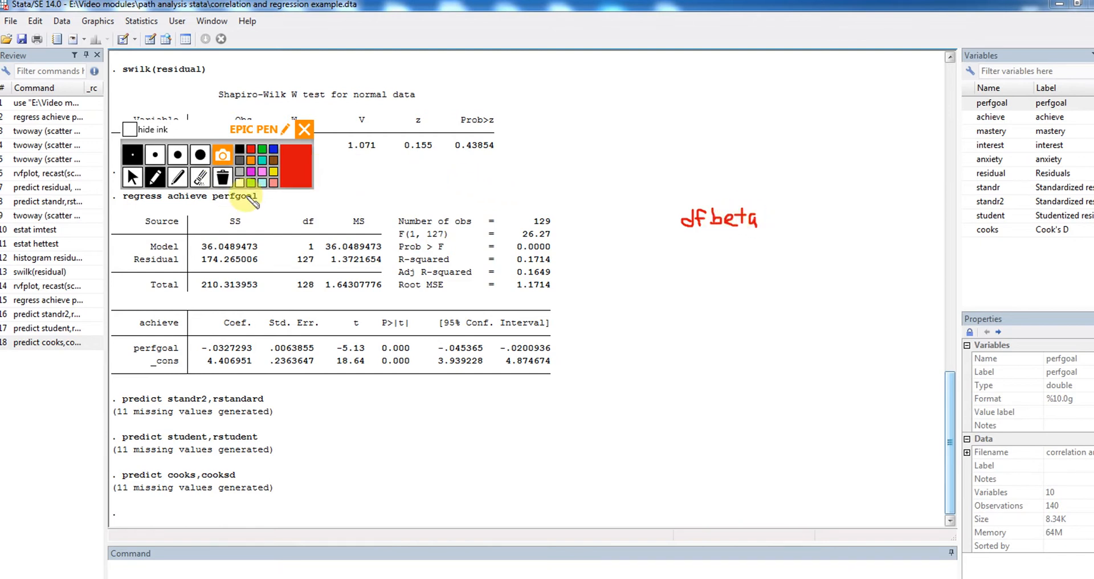
{"action": "left_click", "coordinate": [222, 179]}
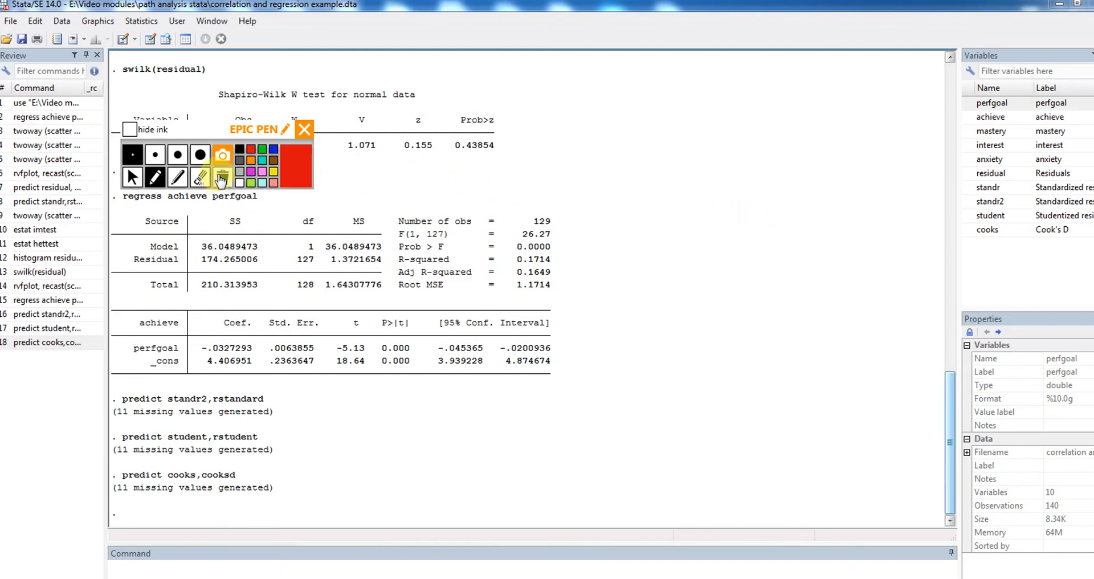
Close Epic Pen and try to generate dfbeta values in Stata with "predict dfperform,dfbeta(perform)"
{"action": "left_click", "coordinate": [305, 129]}
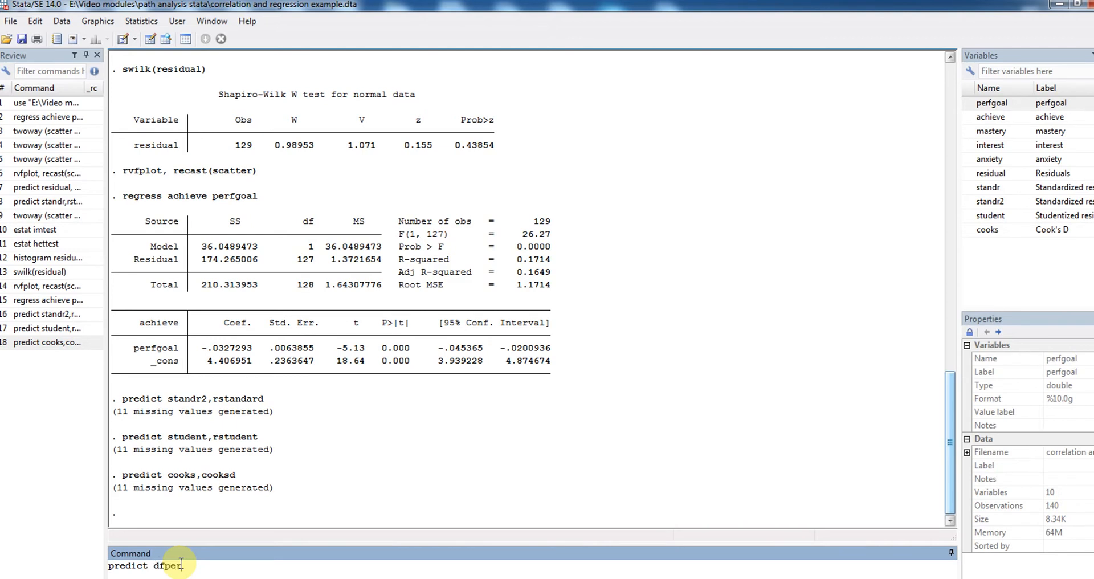
{"action": "type", "text": "form,dfbeta(perform"}
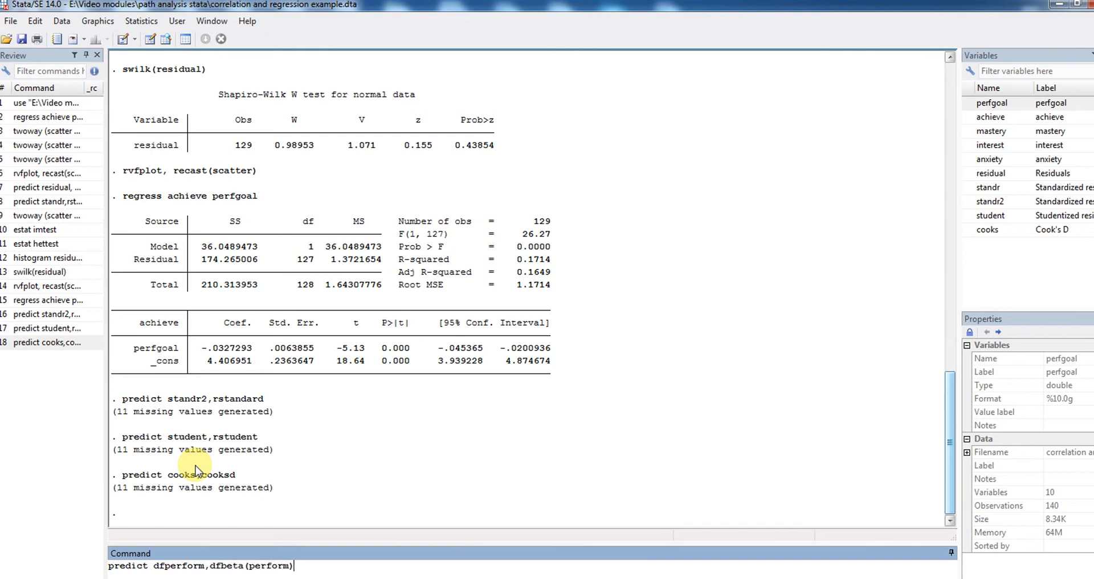
{"action": "key", "text": "Return"}
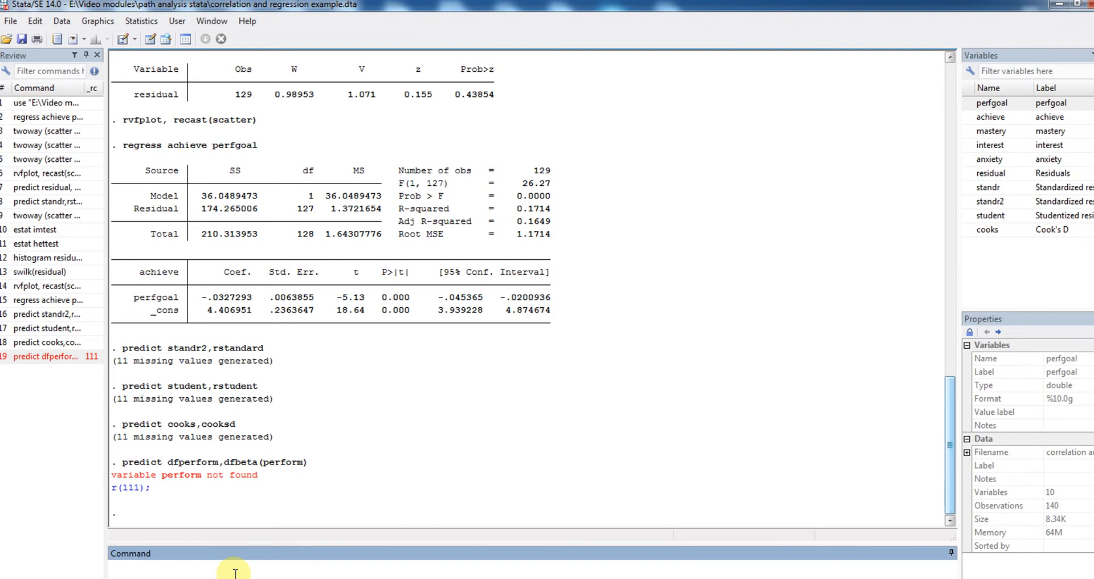
Generate the dfbeta values for perfgoal with "predict dfperform,dfbeta(perfgoal)" and select the dfperform variable
{"action": "type", "text": "predict dfperform,dfbeta(perfgoal"}
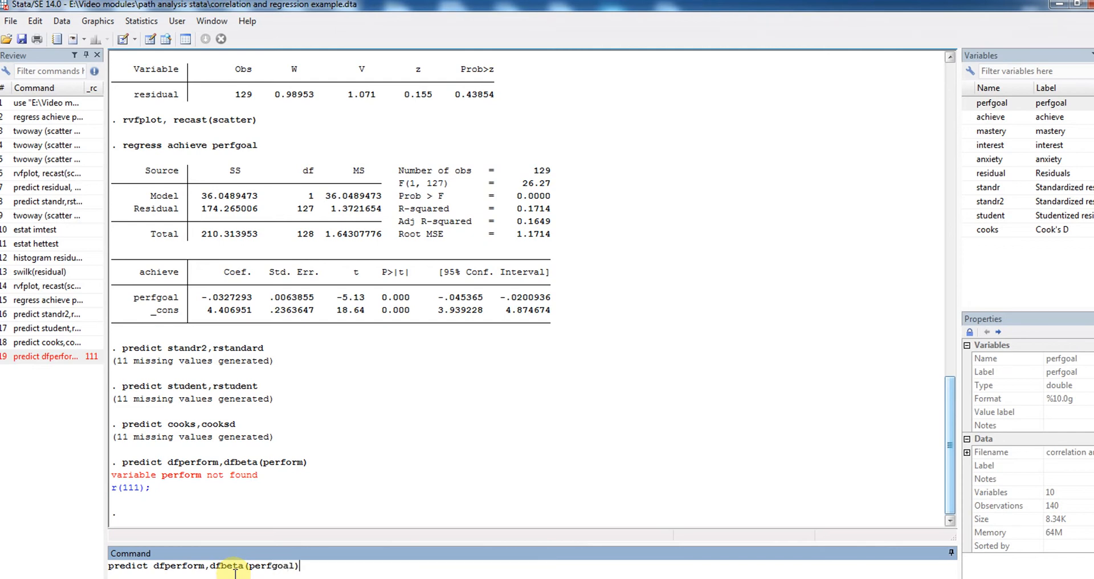
{"action": "key", "text": "Return"}
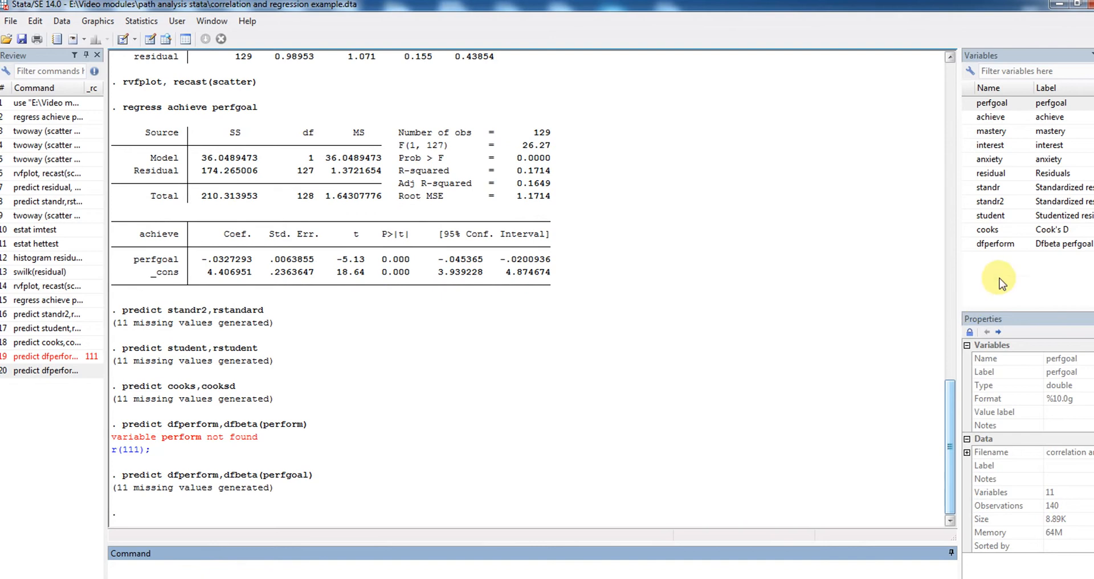
{"action": "left_click", "coordinate": [998, 247]}
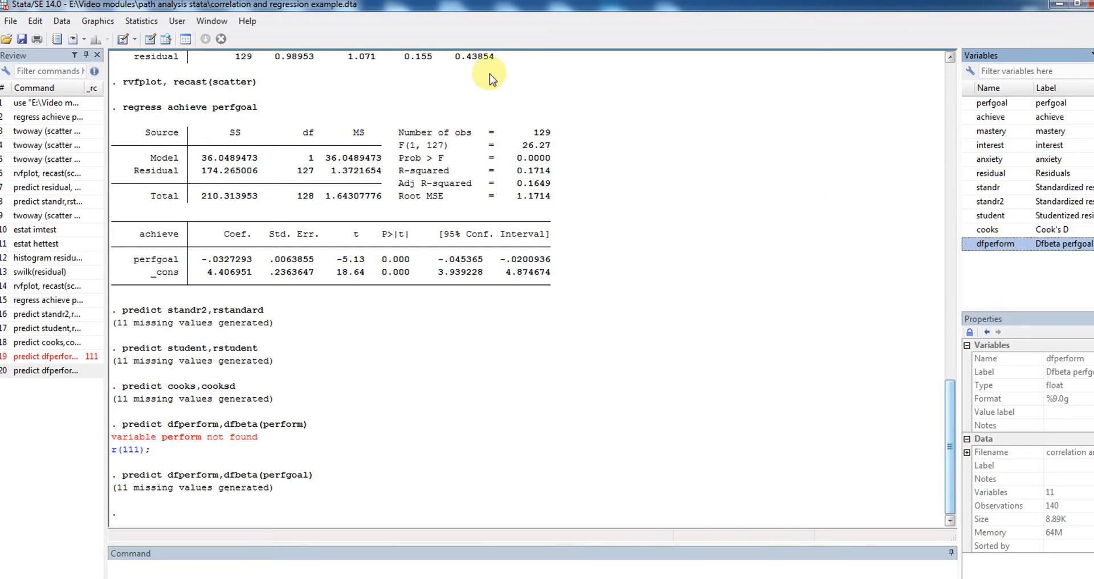
Open the dataset while staying in browse mode, widen the window to show all of dfperform, and go to its first observation
{"action": "left_click", "coordinate": [98, 21]}
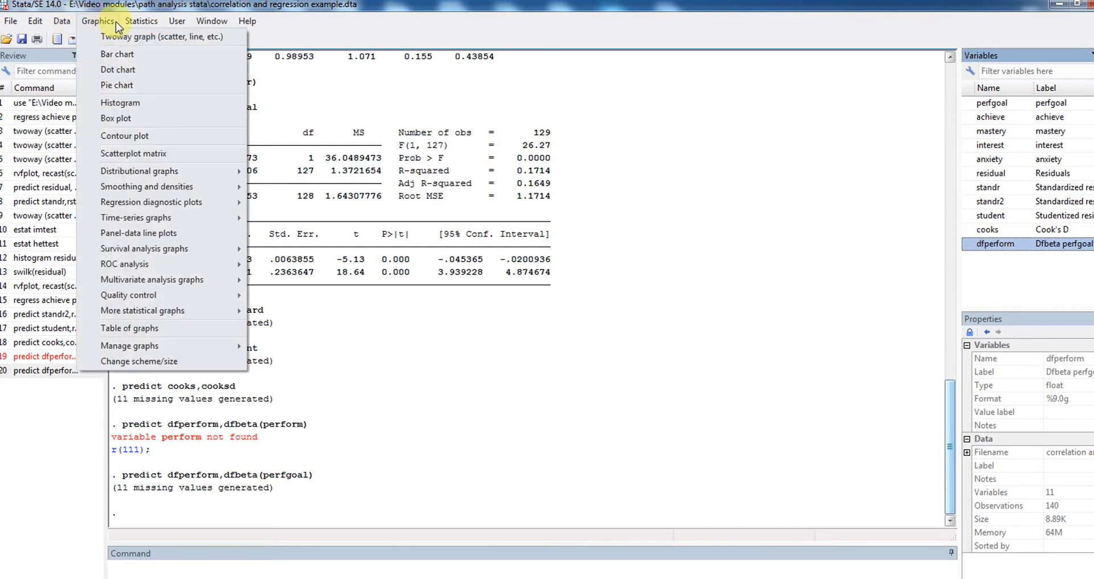
{"action": "mouse_move", "coordinate": [62, 21]}
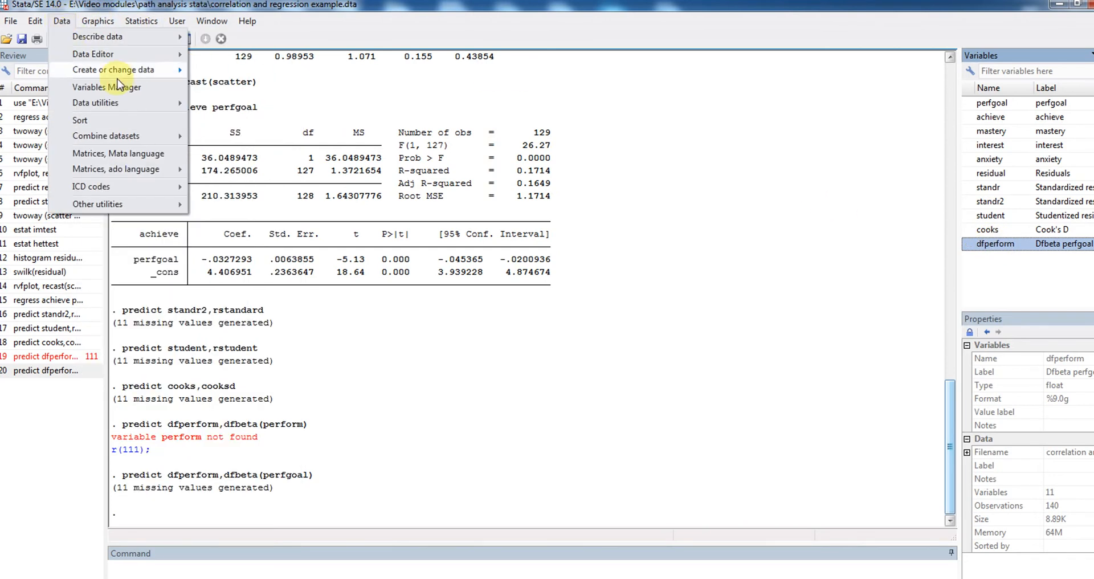
{"action": "mouse_move", "coordinate": [171, 54]}
{"action": "left_click", "coordinate": [222, 55]}
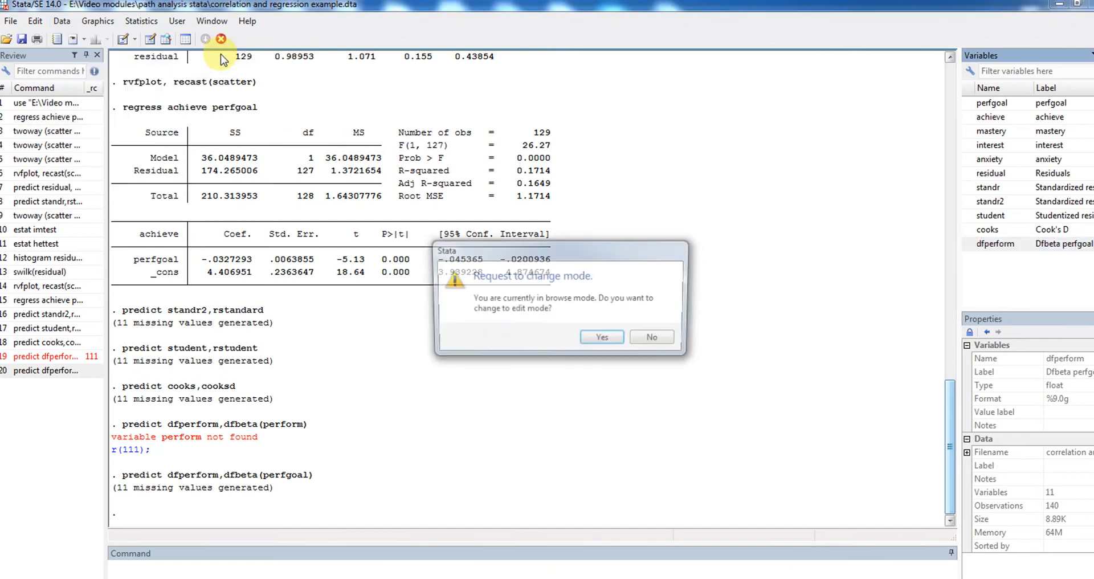
{"action": "left_click", "coordinate": [647, 340]}
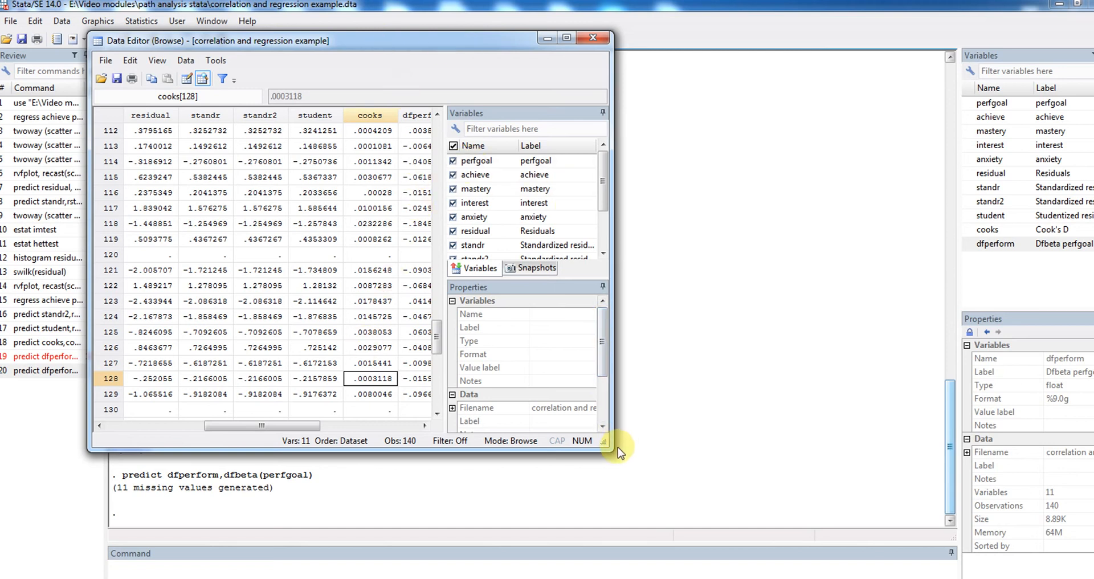
{"action": "left_click_drag", "start_coordinate": [609, 448], "coordinate": [694, 457]}
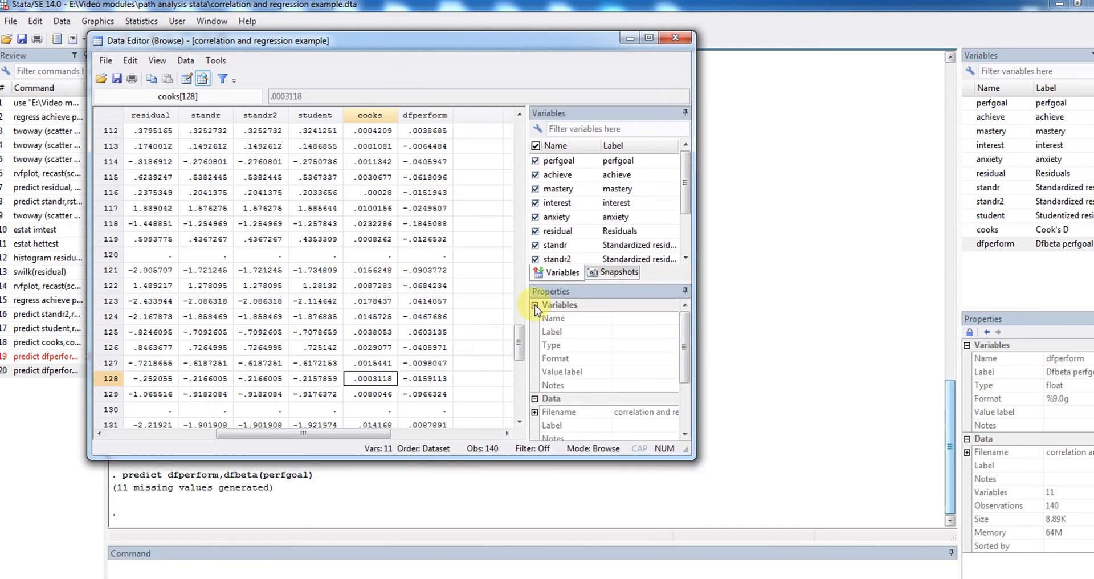
{"action": "left_click", "coordinate": [426, 133]}
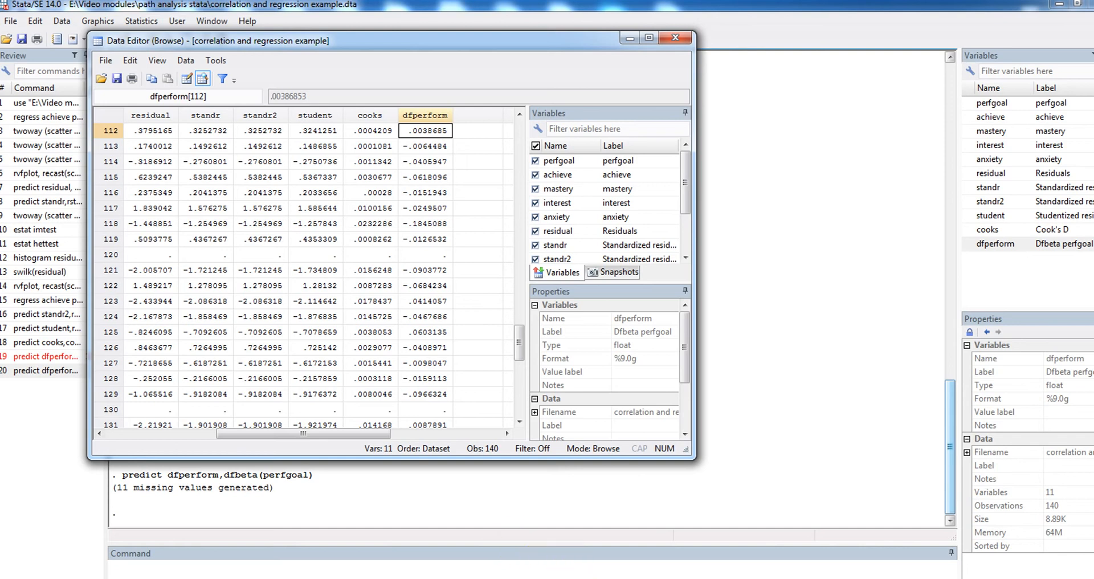
{"action": "left_click", "coordinate": [593, 578]}
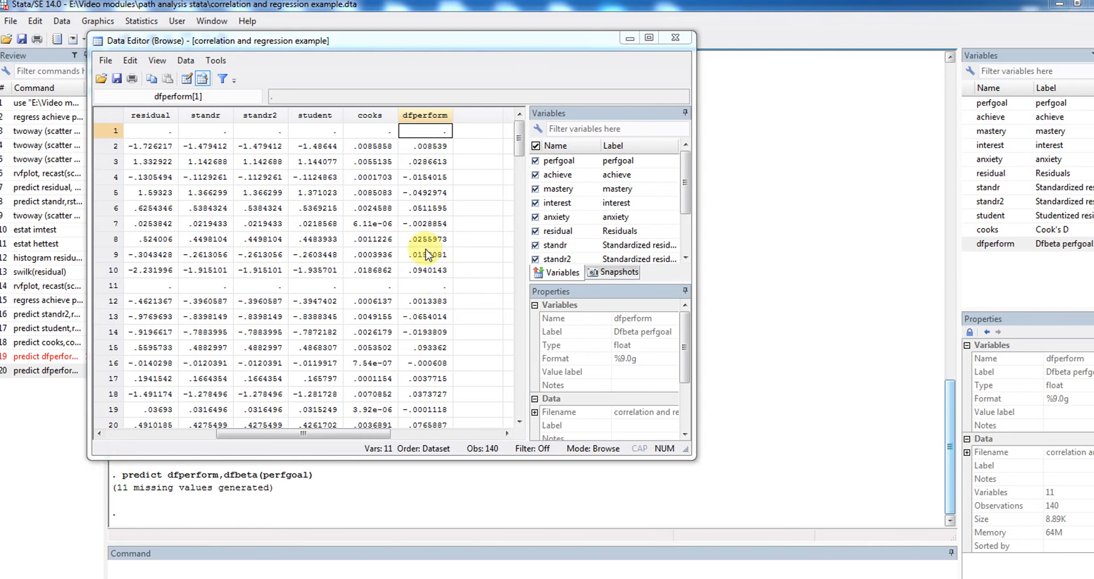
Switch to Epic Pen, move its palette off the data columns, and handwrite the cutoff "dfb > 2/√n" in red
{"action": "left_click", "coordinate": [15, 578]}
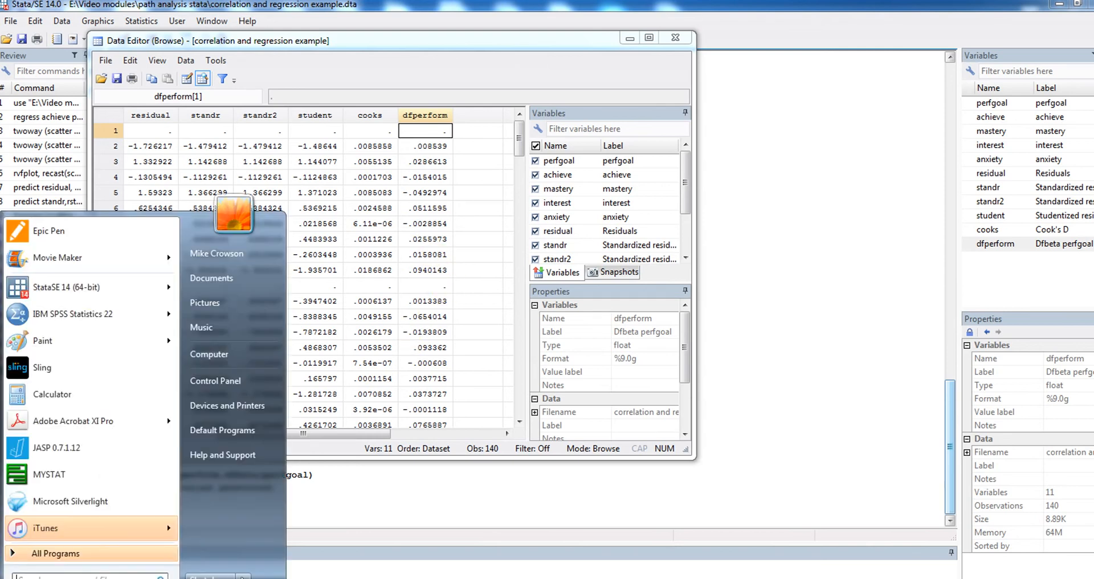
{"action": "left_click", "coordinate": [98, 239]}
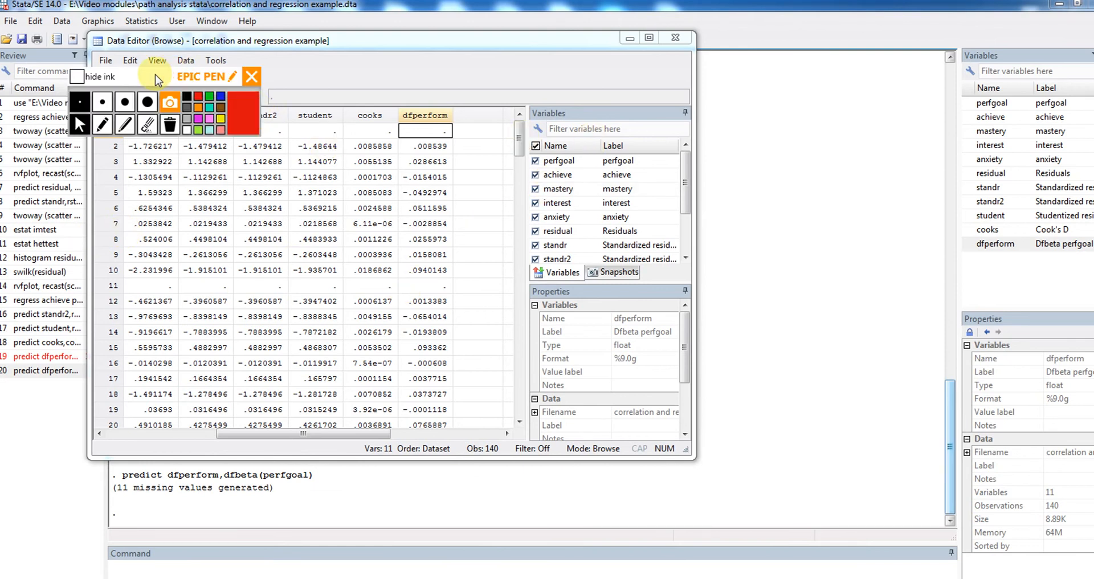
{"action": "left_click_drag", "start_coordinate": [181, 78], "coordinate": [700, 78]}
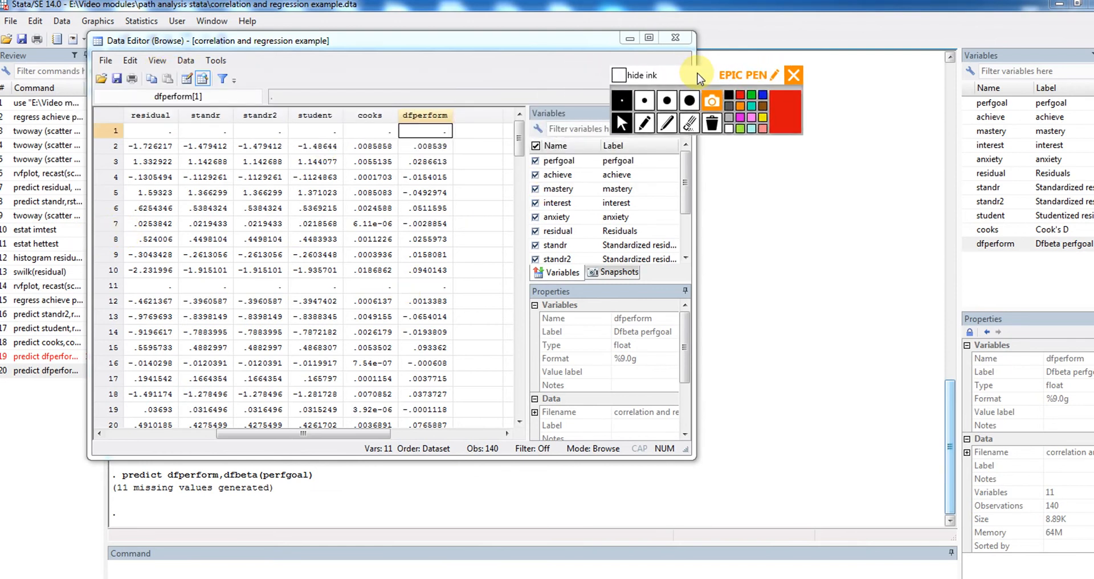
{"action": "left_click", "coordinate": [668, 125]}
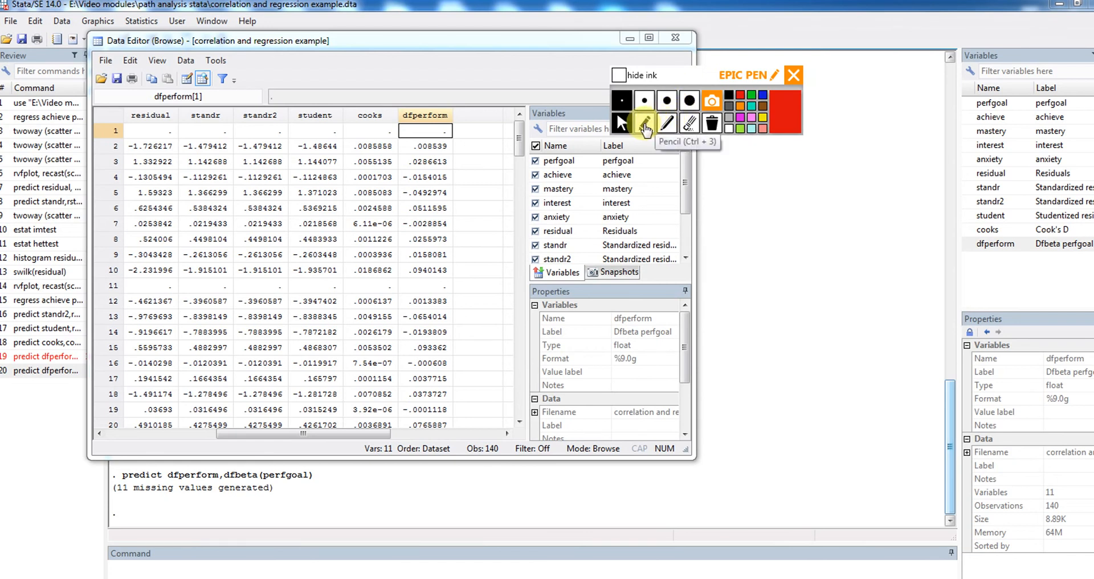
{"action": "left_click", "coordinate": [646, 126]}
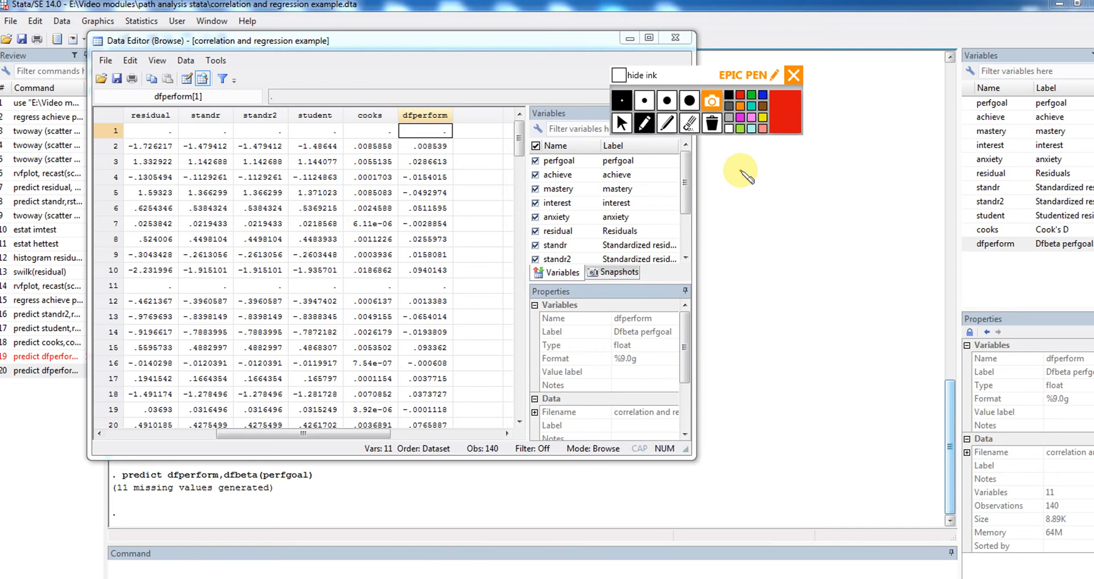
{"action": "mouse_move", "coordinate": [741, 171]}
{"action": "left_mouse_down"}
{"action": "mouse_move", "coordinate": [759, 180]}
{"action": "mouse_move", "coordinate": [740, 192]}
{"action": "left_mouse_up"}
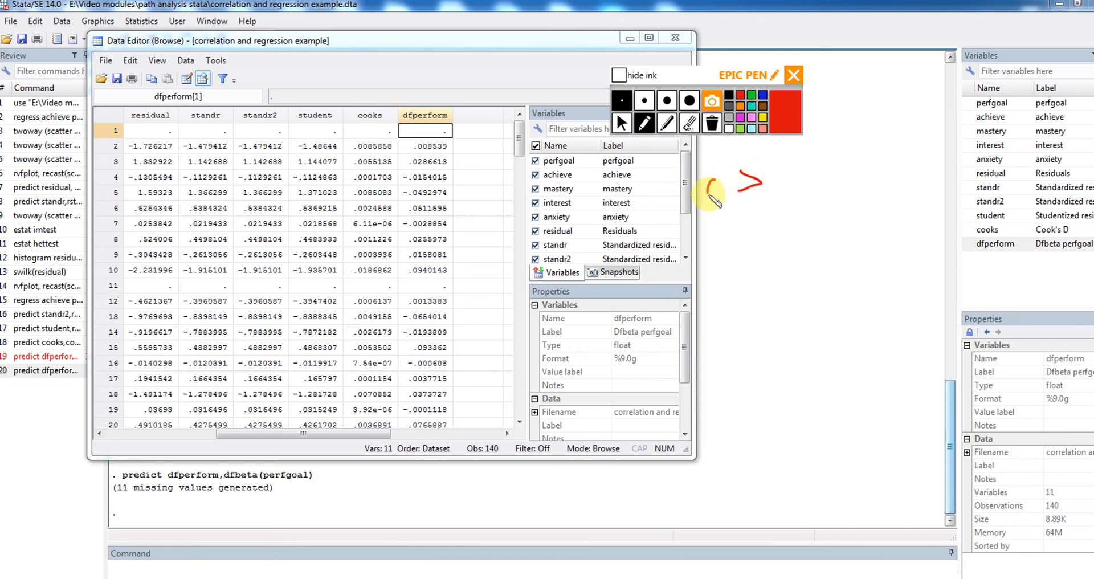
{"action": "mouse_move", "coordinate": [712, 182]}
{"action": "left_mouse_down"}
{"action": "mouse_move", "coordinate": [709, 193]}
{"action": "mouse_move", "coordinate": [716, 171]}
{"action": "mouse_move", "coordinate": [730, 172]}
{"action": "mouse_move", "coordinate": [722, 182]}
{"action": "mouse_move", "coordinate": [793, 172]}
{"action": "mouse_move", "coordinate": [781, 203]}
{"action": "mouse_move", "coordinate": [804, 186]}
{"action": "mouse_move", "coordinate": [778, 200]}
{"action": "mouse_move", "coordinate": [782, 190]}
{"action": "mouse_move", "coordinate": [795, 203]}
{"action": "left_mouse_up"}
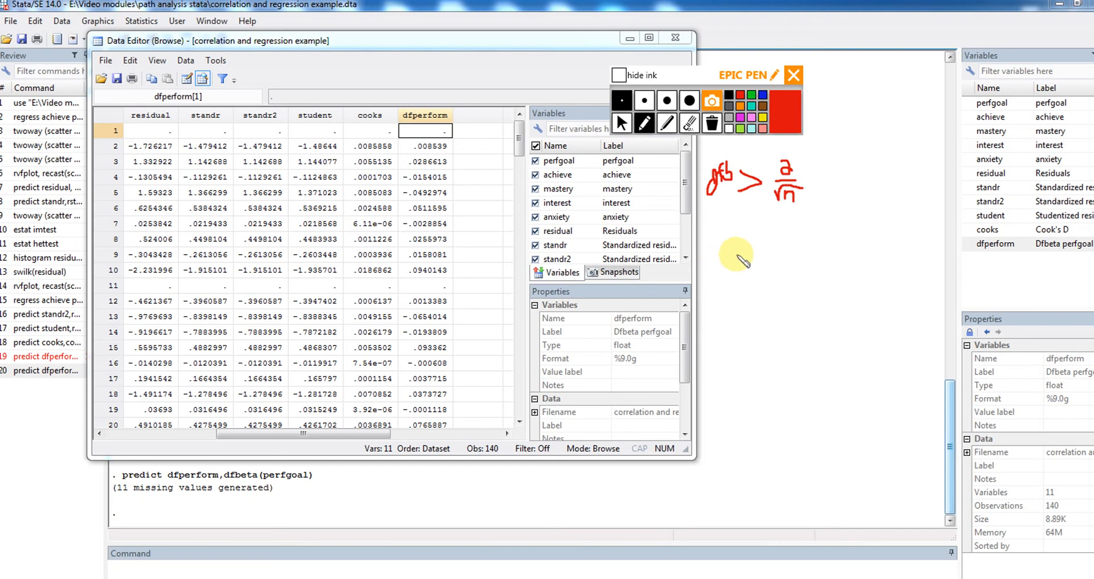
Handwrite "2/√129 = |.176|" below the cutoff, add absolute-value bars around dfb, and clear the ink to return to the cursor
{"action": "left_click_drag", "start_coordinate": [768, 243], "coordinate": [779, 260]}
{"action": "mouse_move", "coordinate": [765, 262]}
{"action": "left_mouse_down"}
{"action": "mouse_move", "coordinate": [780, 261]}
{"action": "mouse_move", "coordinate": [765, 274]}
{"action": "mouse_move", "coordinate": [783, 266]}
{"action": "mouse_move", "coordinate": [770, 276]}
{"action": "mouse_move", "coordinate": [789, 280]}
{"action": "left_mouse_up"}
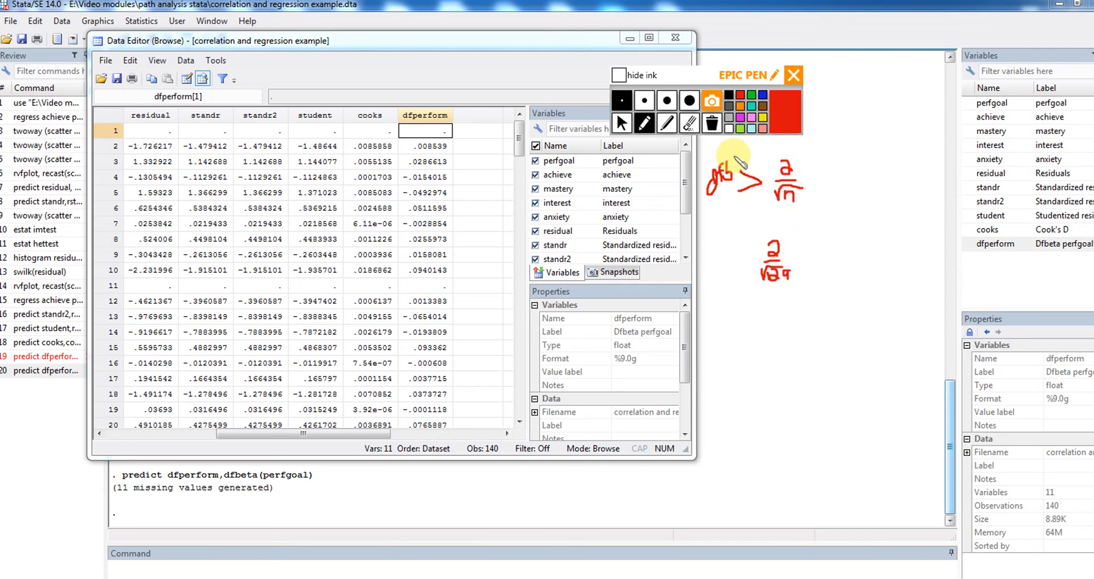
{"action": "left_click_drag", "start_coordinate": [734, 160], "coordinate": [734, 205]}
{"action": "left_click_drag", "start_coordinate": [705, 154], "coordinate": [699, 210]}
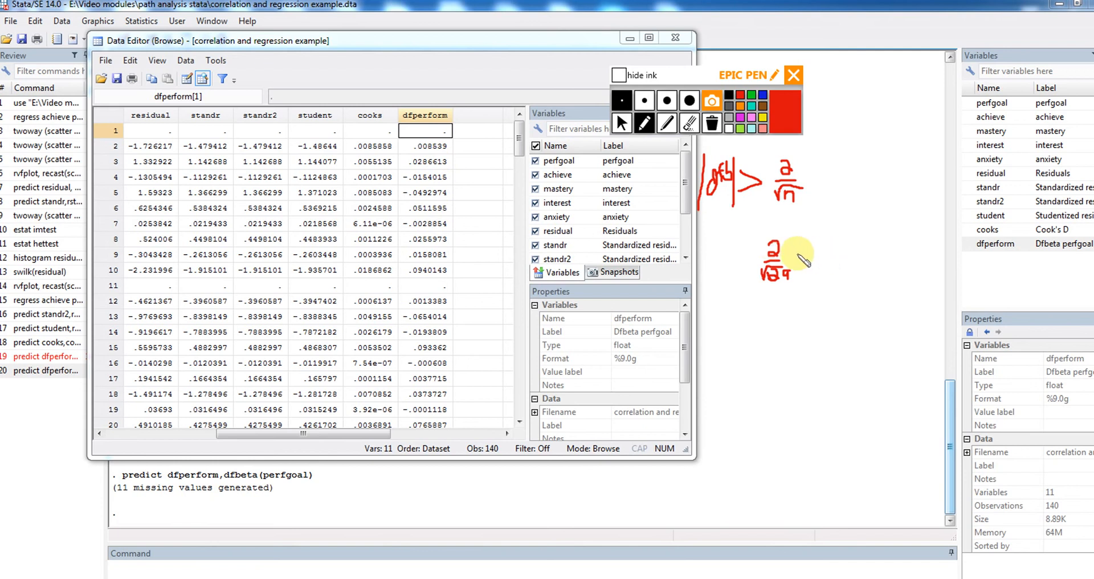
{"action": "left_click_drag", "start_coordinate": [795, 254], "coordinate": [805, 260]}
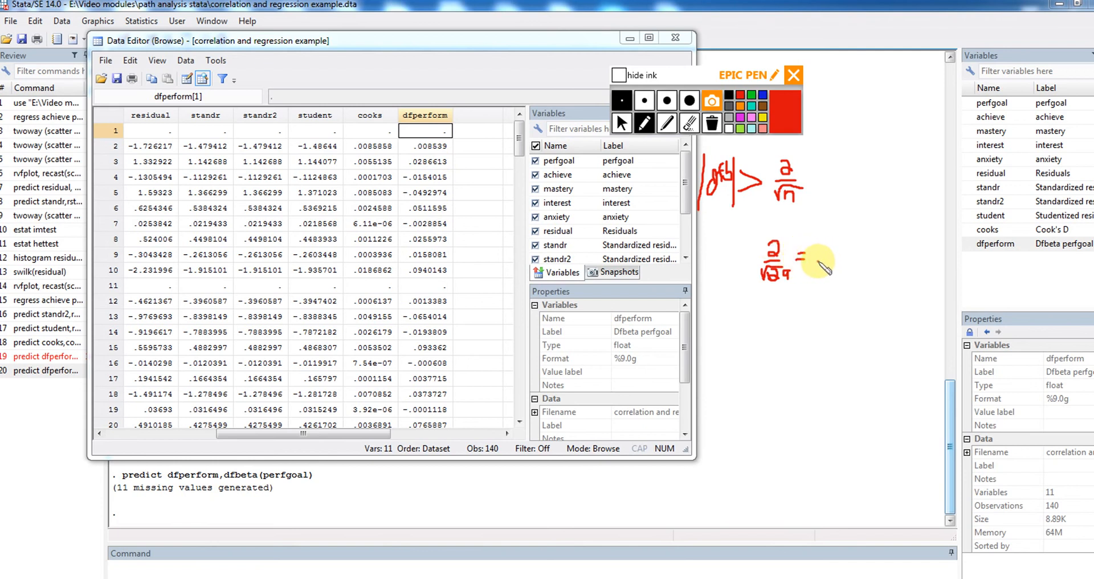
{"action": "left_click", "coordinate": [819, 260]}
{"action": "mouse_move", "coordinate": [824, 259]}
{"action": "left_mouse_down"}
{"action": "mouse_move", "coordinate": [825, 245]}
{"action": "mouse_move", "coordinate": [833, 260]}
{"action": "mouse_move", "coordinate": [851, 255]}
{"action": "left_mouse_up"}
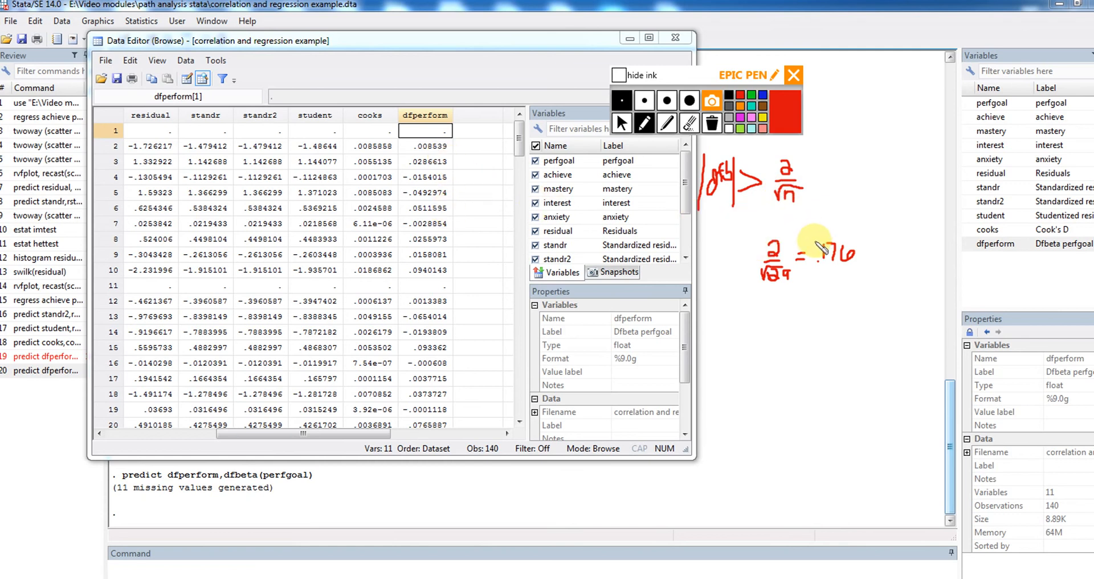
{"action": "left_click_drag", "start_coordinate": [812, 235], "coordinate": [810, 273]}
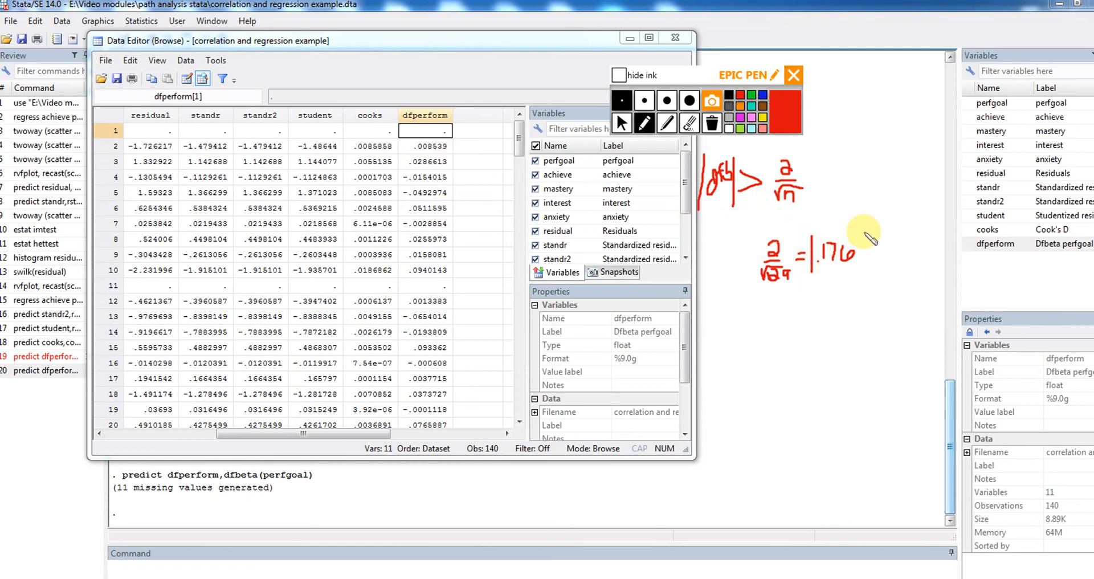
{"action": "left_click_drag", "start_coordinate": [863, 234], "coordinate": [864, 261]}
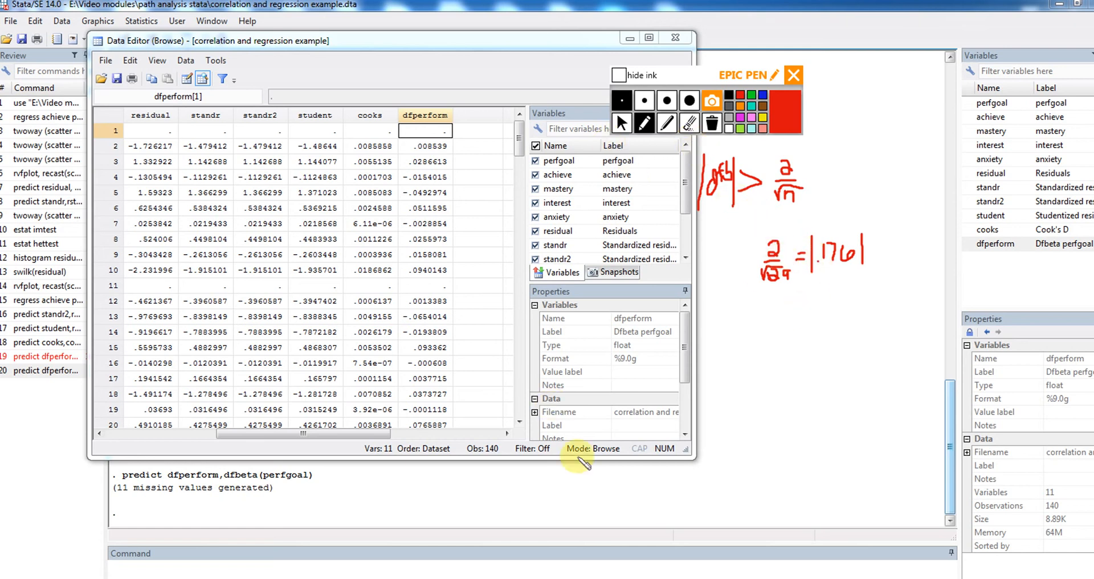
{"action": "left_click", "coordinate": [621, 122]}
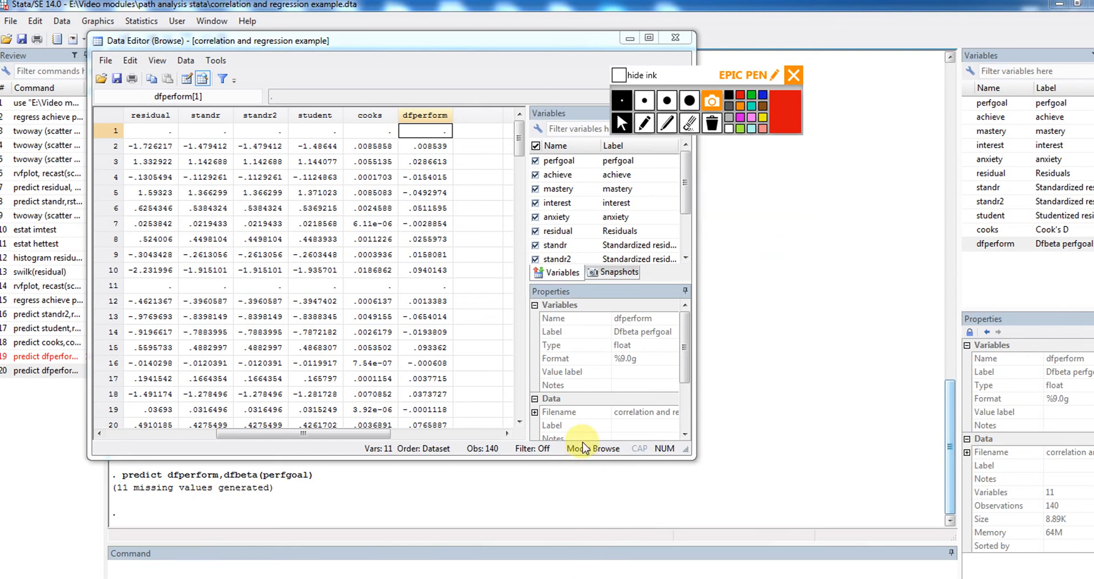
Go through the dfperform values of observations 2 to 4 to compare them with the cutoff
{"action": "left_click", "coordinate": [436, 147]}
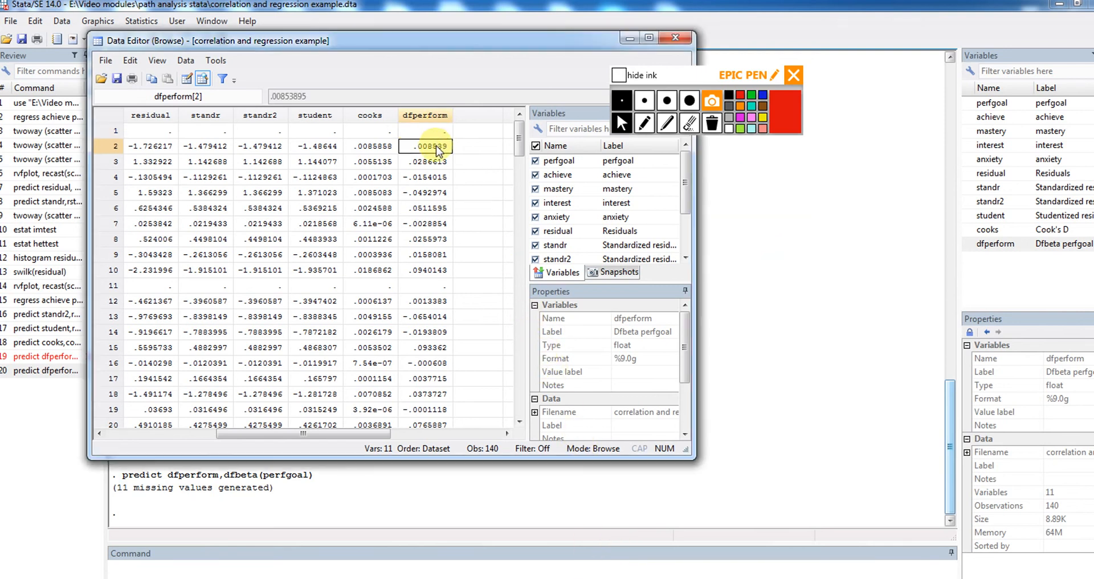
{"action": "key", "text": "Down"}
{"action": "key", "text": "Down"}
{"action": "key", "text": "Down"}
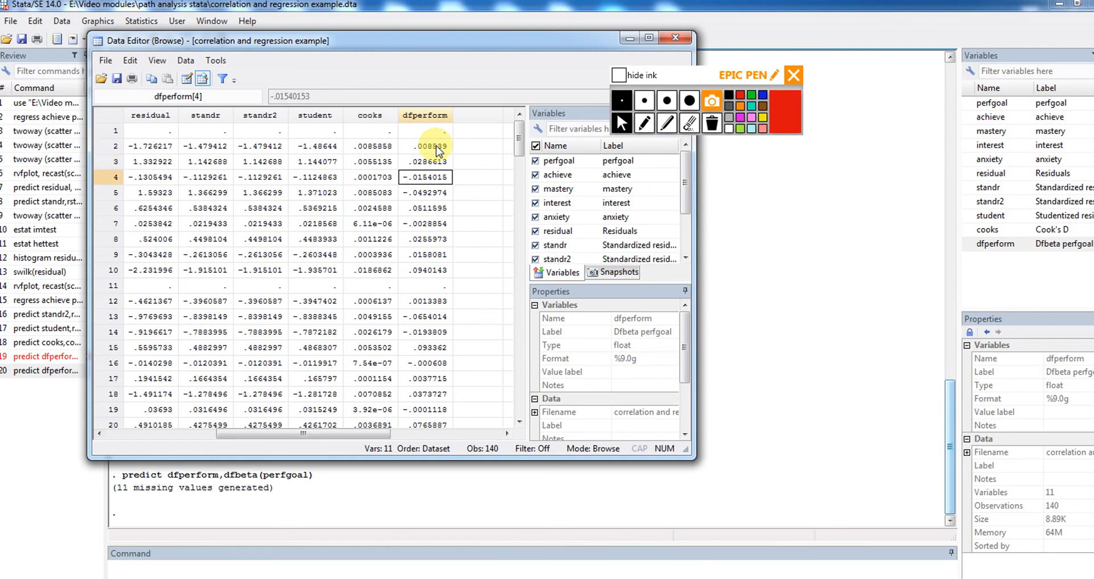
{"action": "key", "text": "Up"}
{"action": "key", "text": "Up"}
{"action": "key", "text": "Up"}
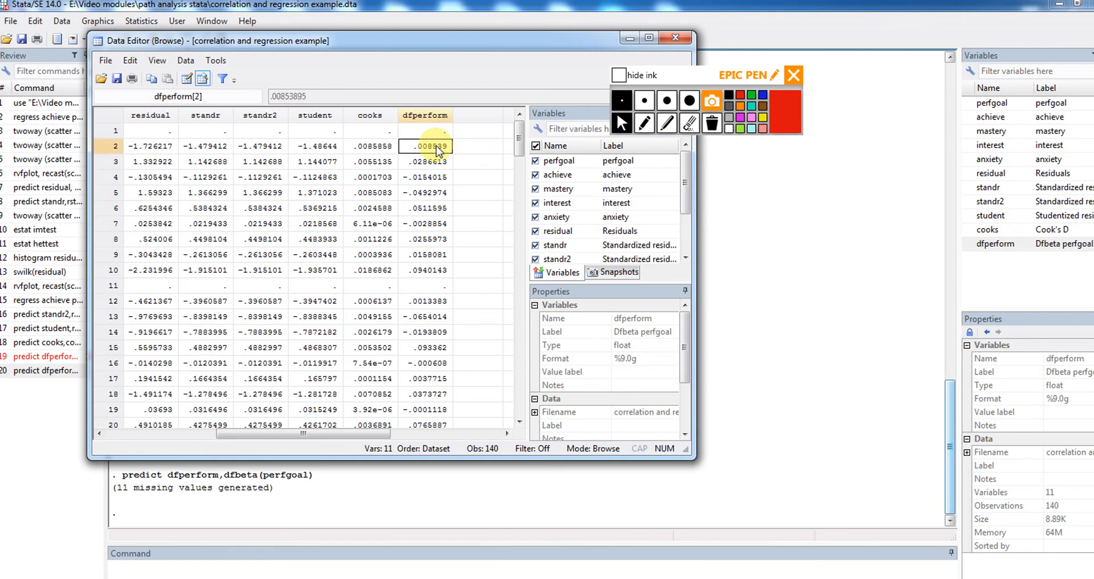
{"action": "key", "text": "Down"}
{"action": "key", "text": "Down"}
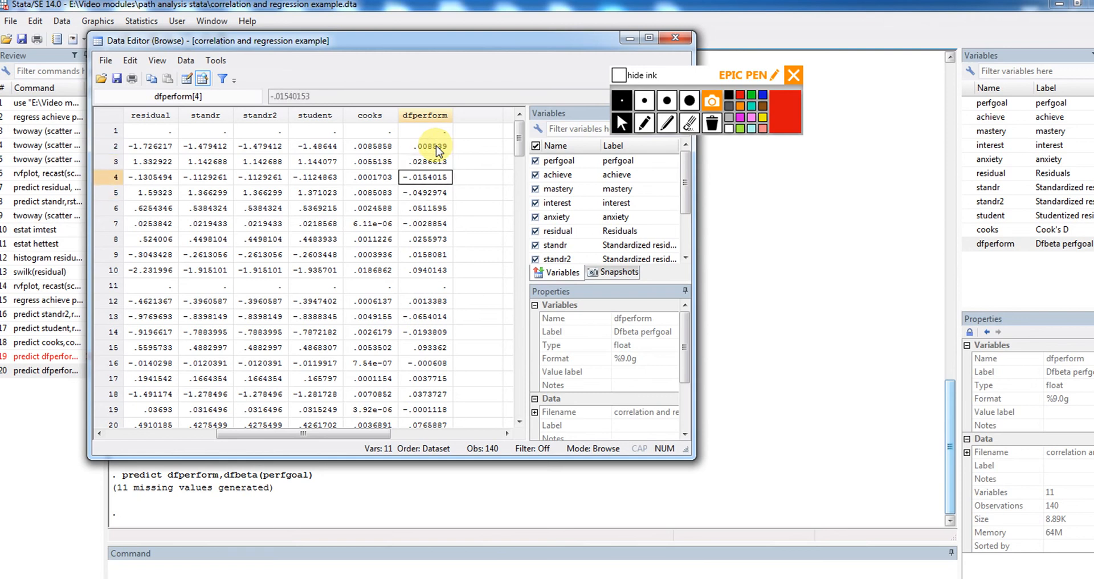
{"action": "left_click", "coordinate": [593, 576]}
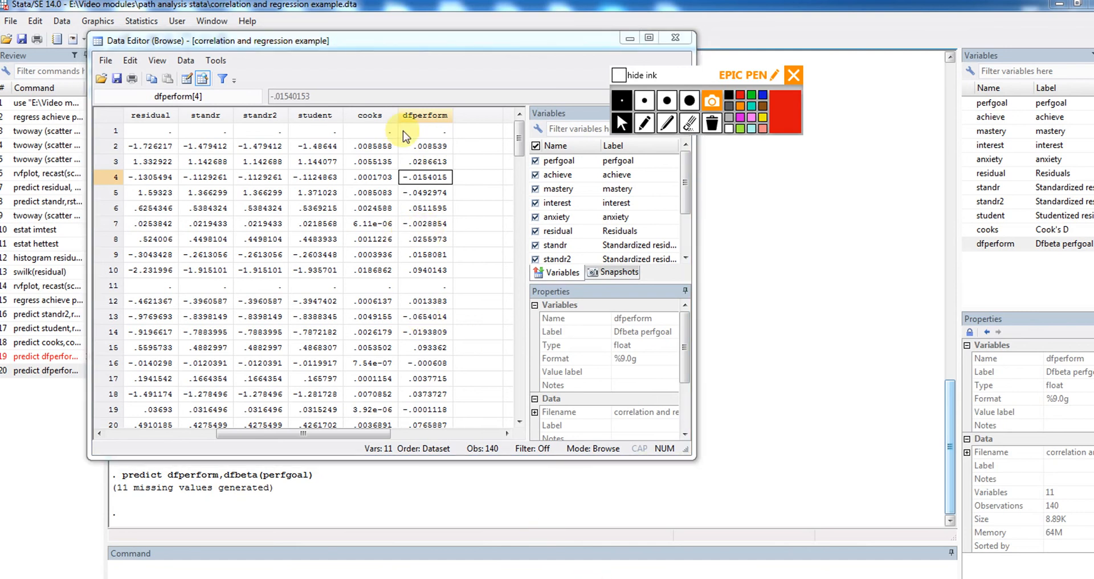
Sort the dataset by dfperform in ascending order with a standard sort and close the sort dialog
{"action": "left_click", "coordinate": [429, 124]}
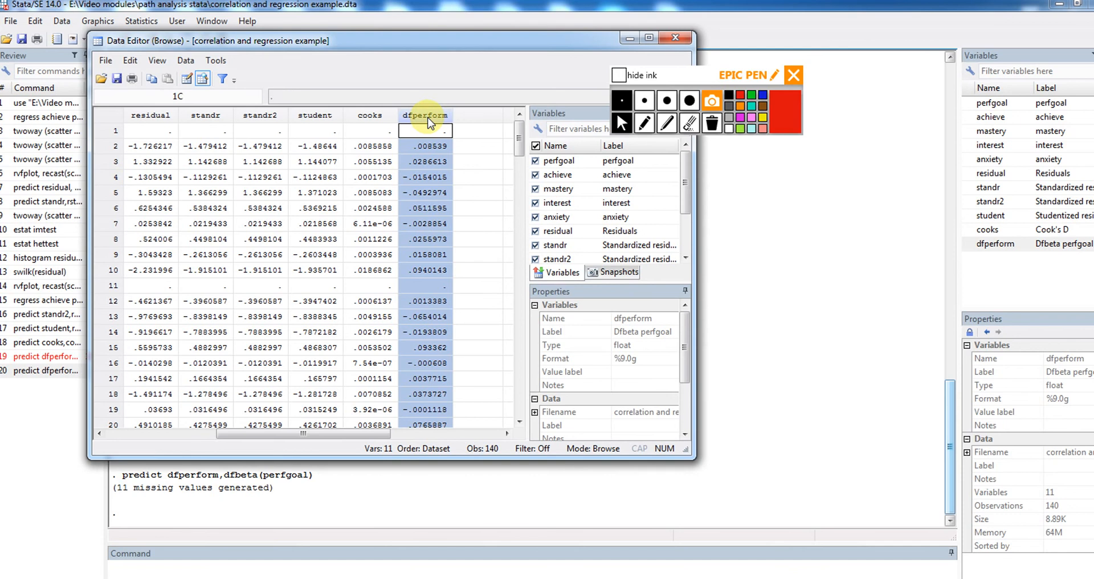
{"action": "right_click", "coordinate": [428, 123]}
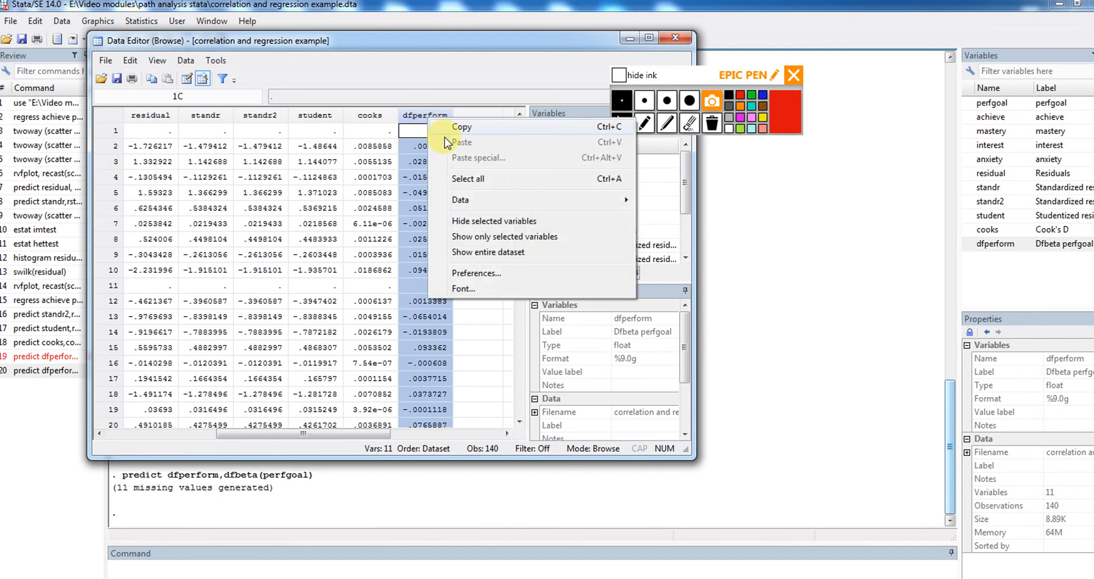
{"action": "mouse_move", "coordinate": [507, 200]}
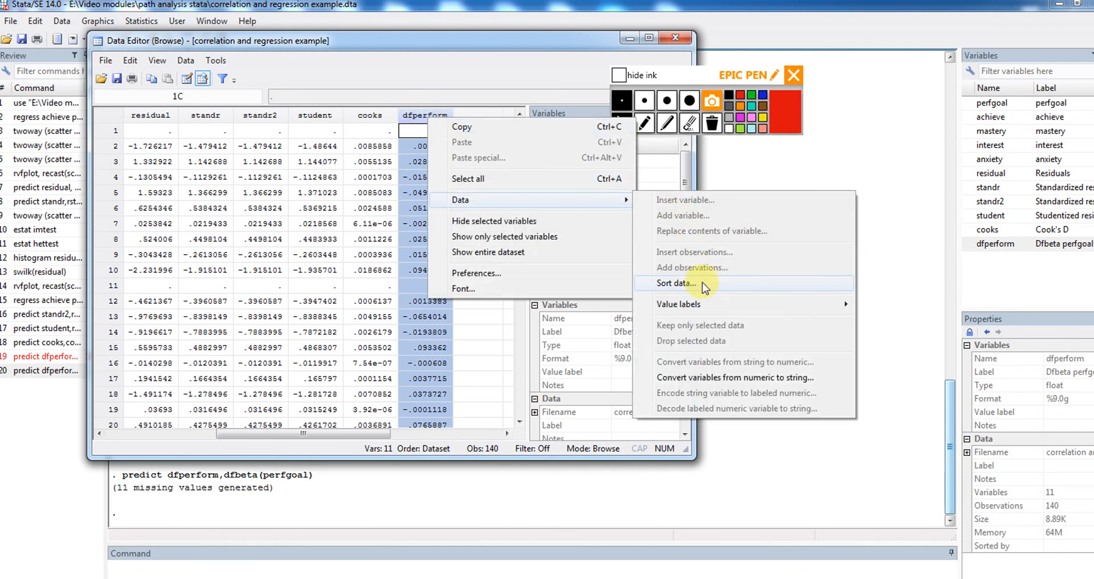
{"action": "left_click", "coordinate": [675, 283]}
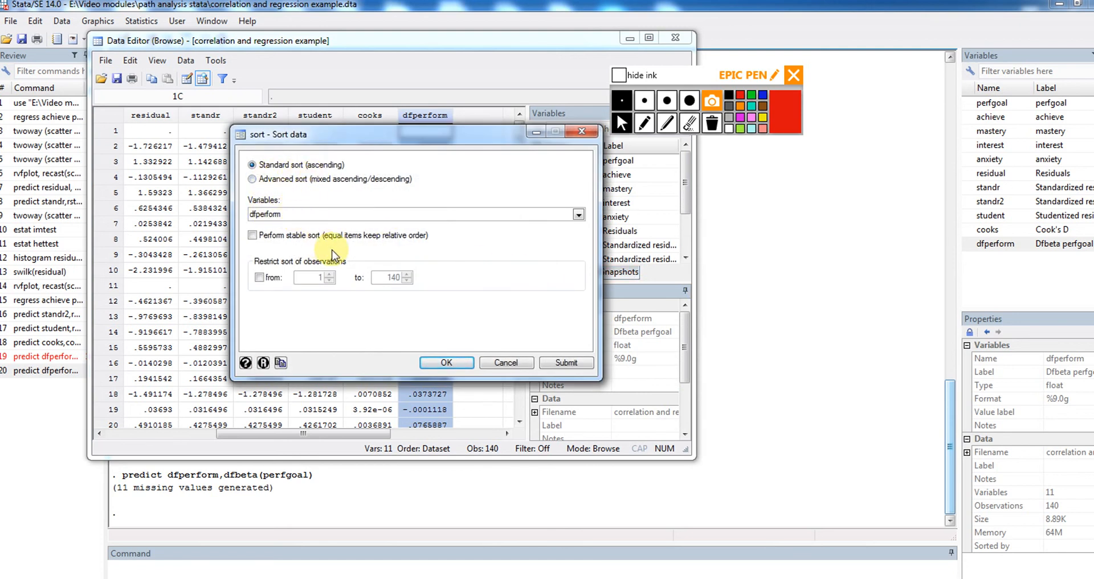
{"action": "left_click", "coordinate": [566, 363]}
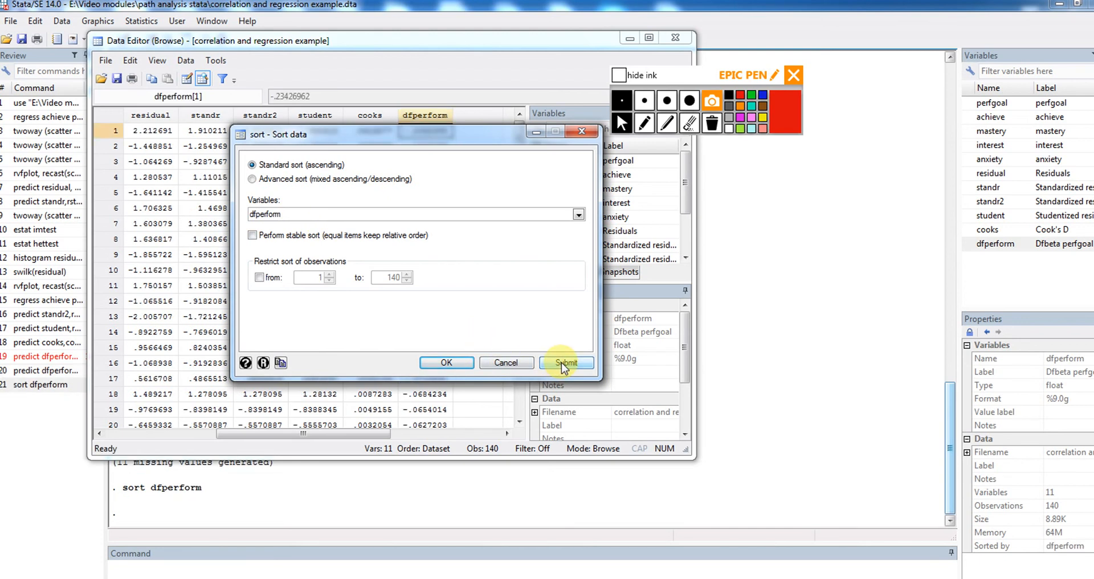
{"action": "left_click", "coordinate": [581, 132]}
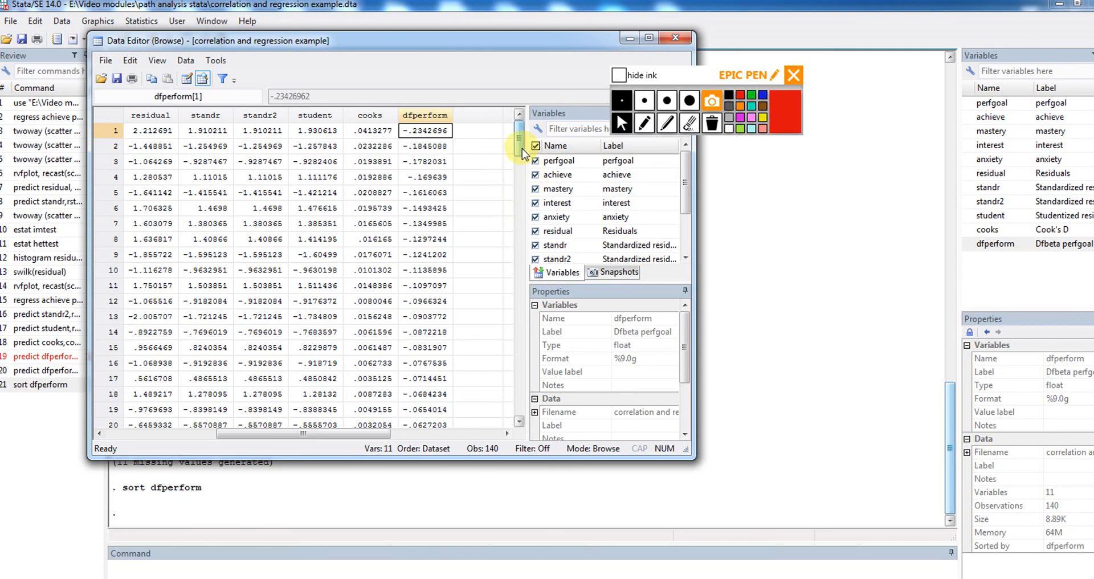
Examine the most negative dfperform values in observations 1 to 3 against the cutoff in absolute terms
{"action": "scroll", "coordinate": [523, 155], "scroll_direction": "down", "scroll_amount": 1}
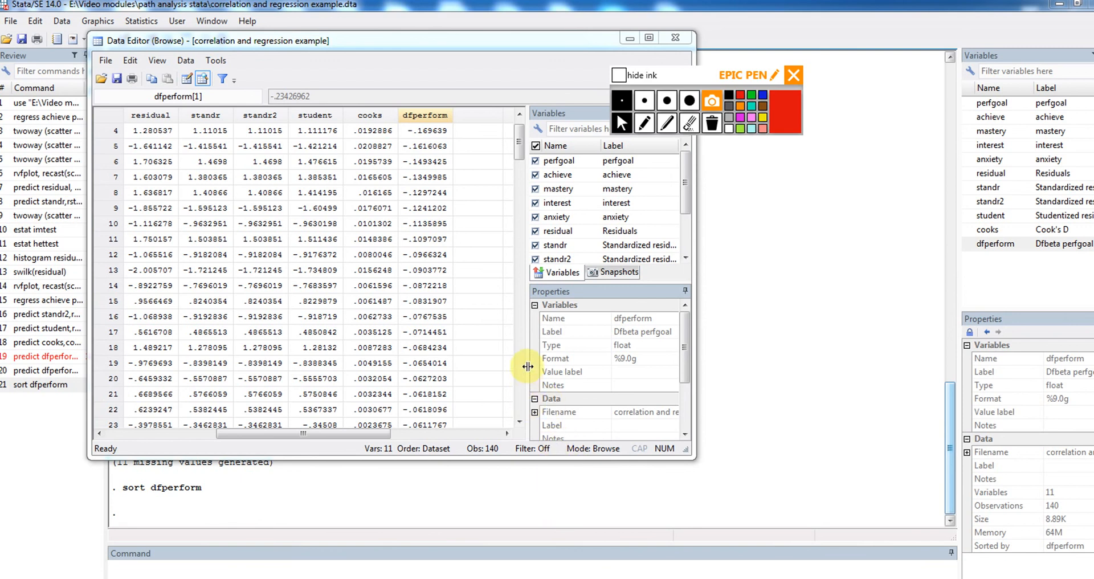
{"action": "scroll", "coordinate": [520, 129], "scroll_direction": "up", "scroll_amount": 1}
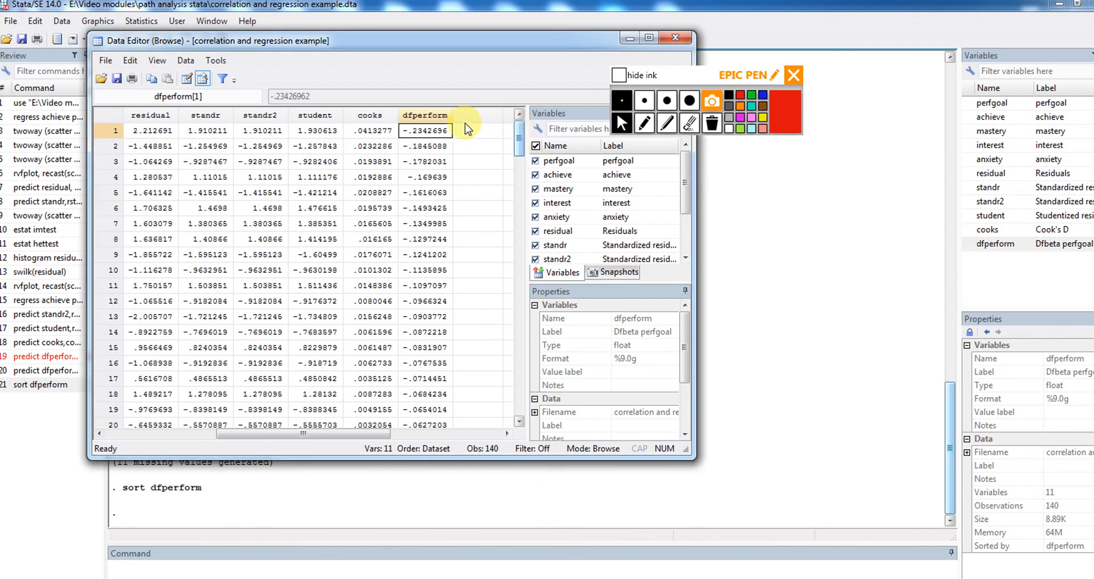
{"action": "key", "text": "Down"}
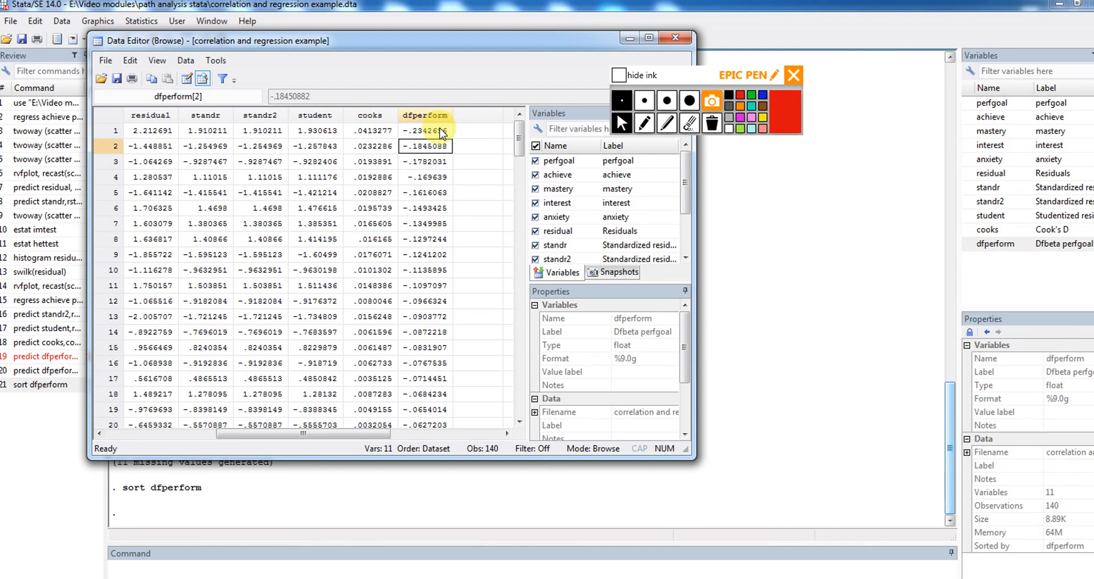
{"action": "key", "text": "Down"}
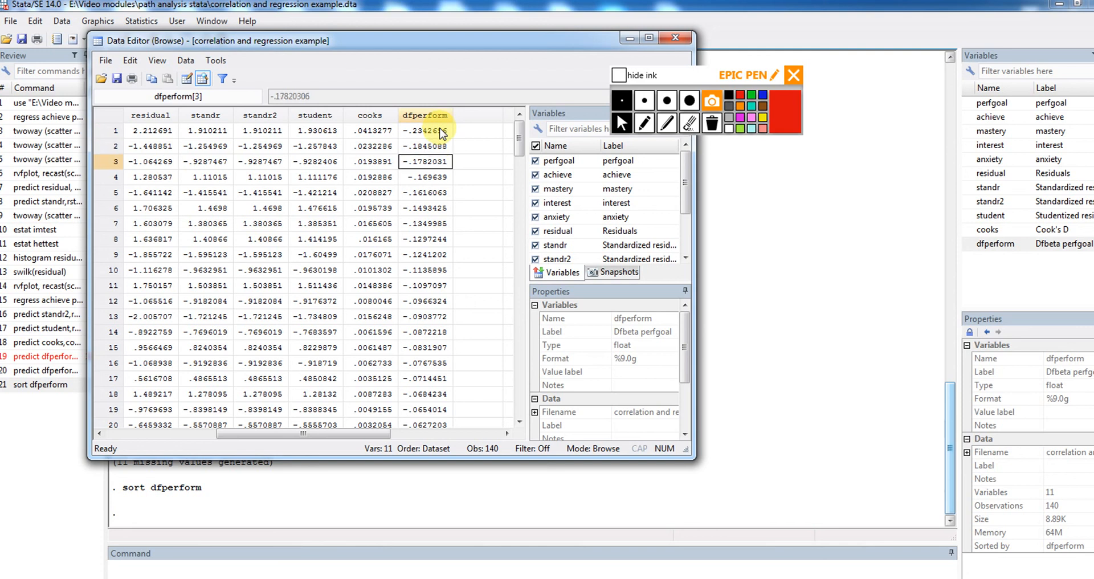
{"action": "key", "text": "Up"}
{"action": "key", "text": "Up"}
{"action": "key", "text": "Down"}
{"action": "key", "text": "Down"}
{"action": "key", "text": "Up"}
{"action": "key", "text": "Up"}
{"action": "key", "text": "Down"}
{"action": "key", "text": "Down"}
{"action": "key", "text": "Up"}
{"action": "key", "text": "Up"}
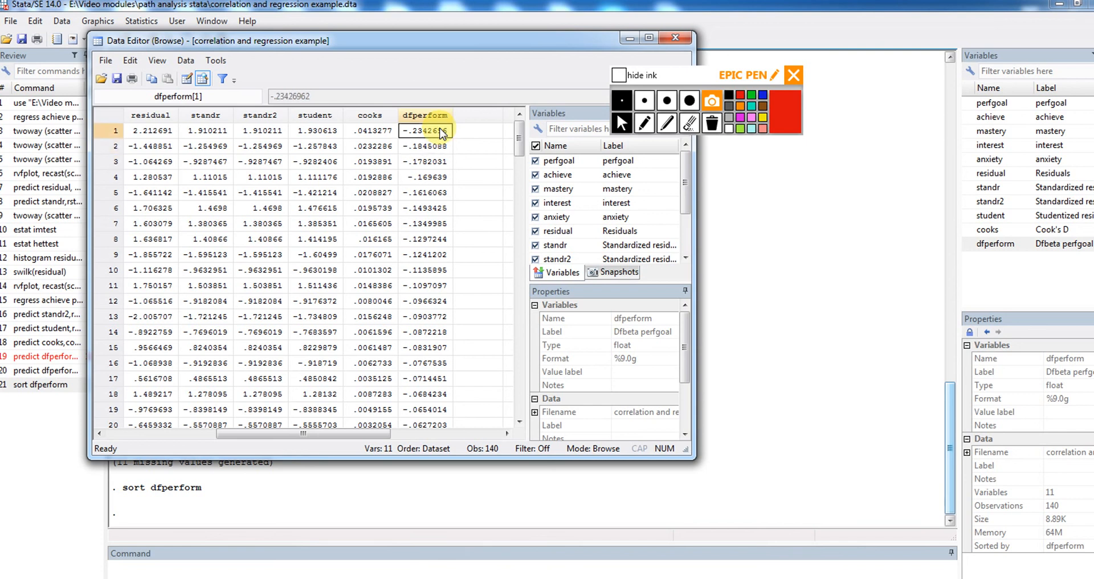
{"action": "key", "text": "Down"}
{"action": "key", "text": "Down"}
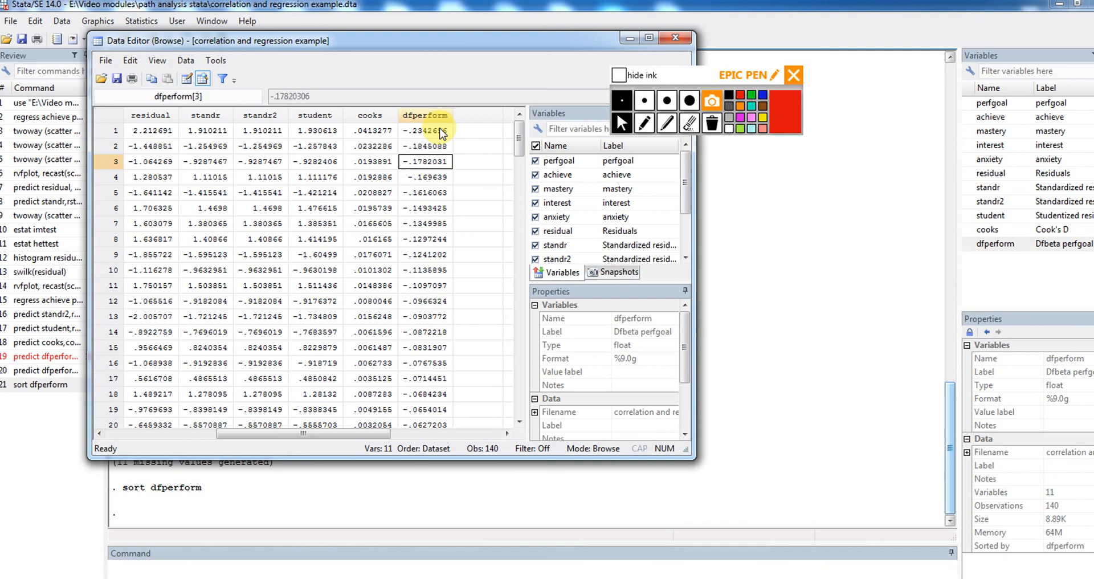
{"action": "key", "text": "Up"}
{"action": "key", "text": "Up"}
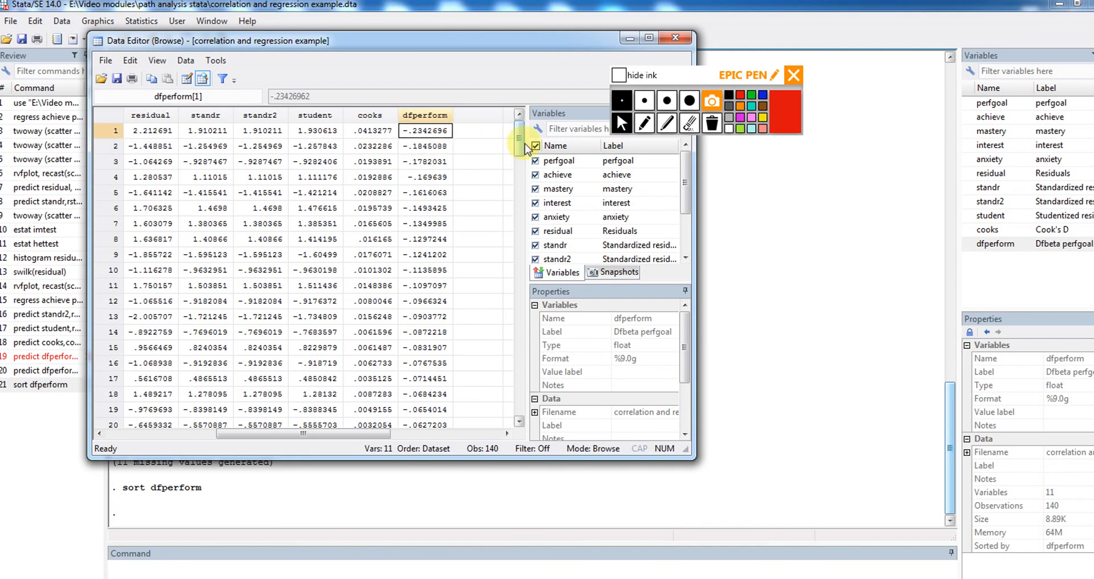
Examine the largest positive dfperform values, from observation 129 upward, against the cutoff and return to the beginning of the data
{"action": "left_click_drag", "start_coordinate": [520, 143], "coordinate": [520, 355]}
{"action": "left_click", "coordinate": [427, 285]}
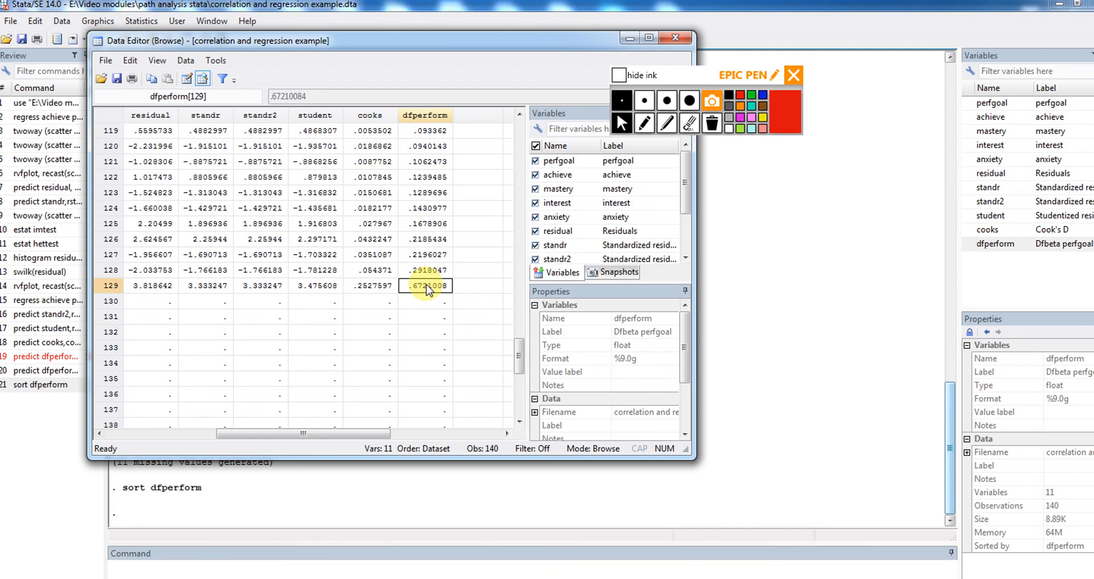
{"action": "key", "text": "Up"}
{"action": "key", "text": "Up"}
{"action": "key", "text": "Up"}
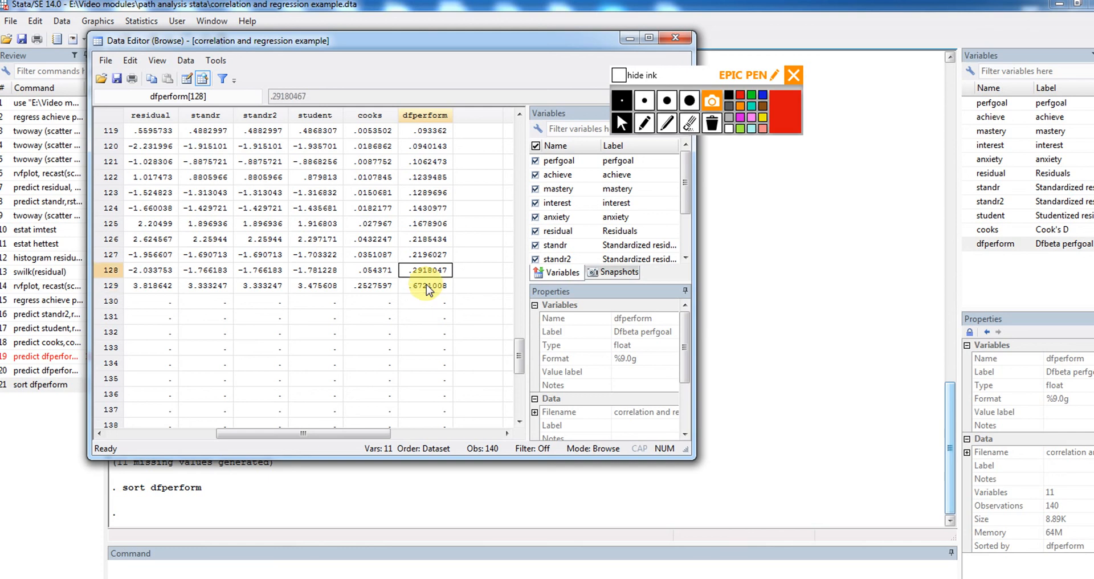
{"action": "key", "text": "Down"}
{"action": "key", "text": "Down"}
{"action": "key", "text": "Down"}
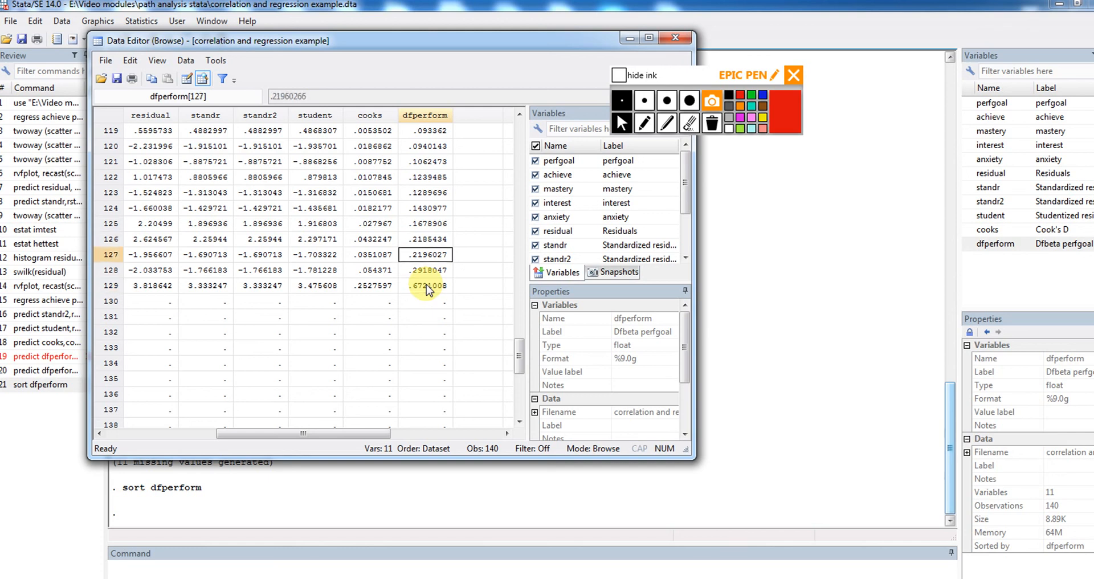
{"action": "key", "text": "Up"}
{"action": "key", "text": "Up"}
{"action": "key", "text": "Up"}
{"action": "key", "text": "Down"}
{"action": "key", "text": "Down"}
{"action": "key", "text": "Down"}
{"action": "key", "text": "Up"}
{"action": "key", "text": "Up"}
{"action": "key", "text": "Up"}
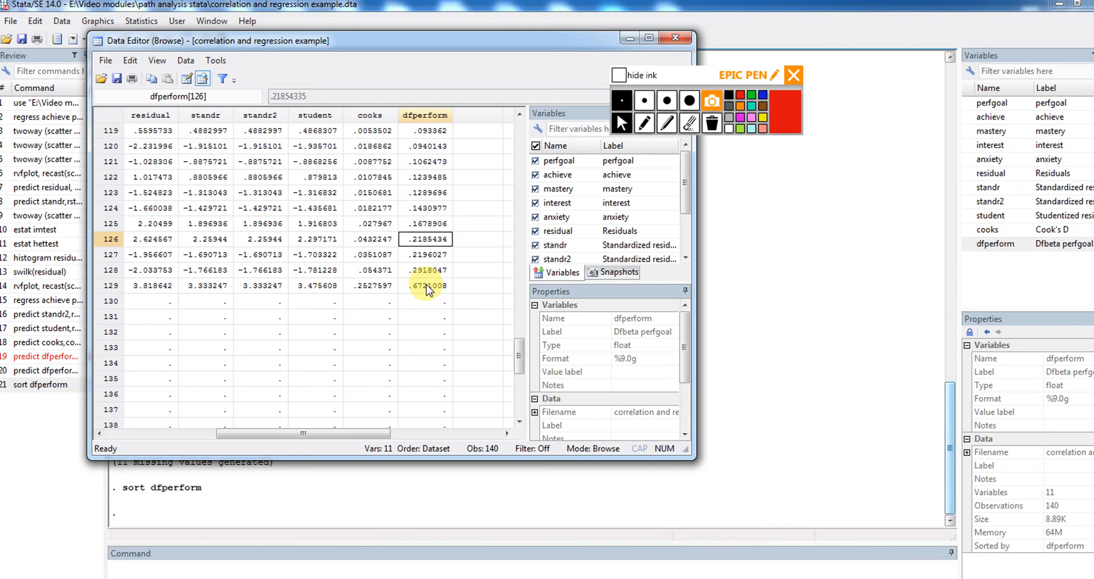
{"action": "key", "text": "Up"}
{"action": "key", "text": "Up"}
{"action": "key", "text": "Up"}
{"action": "key", "text": "Up"}
{"action": "key", "text": "Up"}
{"action": "key", "text": "Up"}
{"action": "key", "text": "Up"}
{"action": "key", "text": "Up"}
{"action": "key", "text": "Up"}
{"action": "key", "text": "Up"}
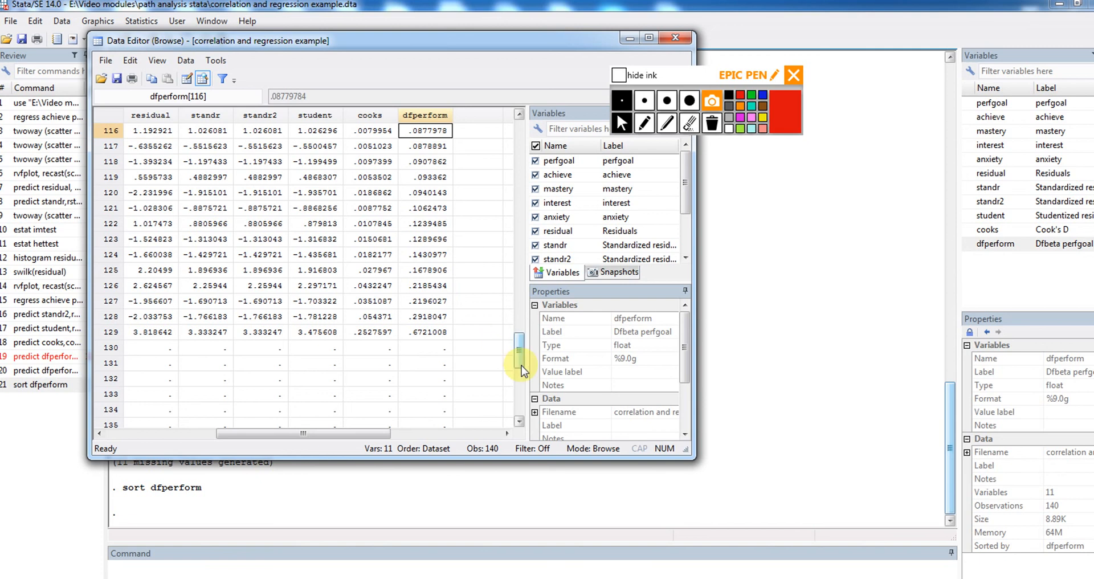
{"action": "left_click_drag", "start_coordinate": [520, 362], "coordinate": [520, 137]}
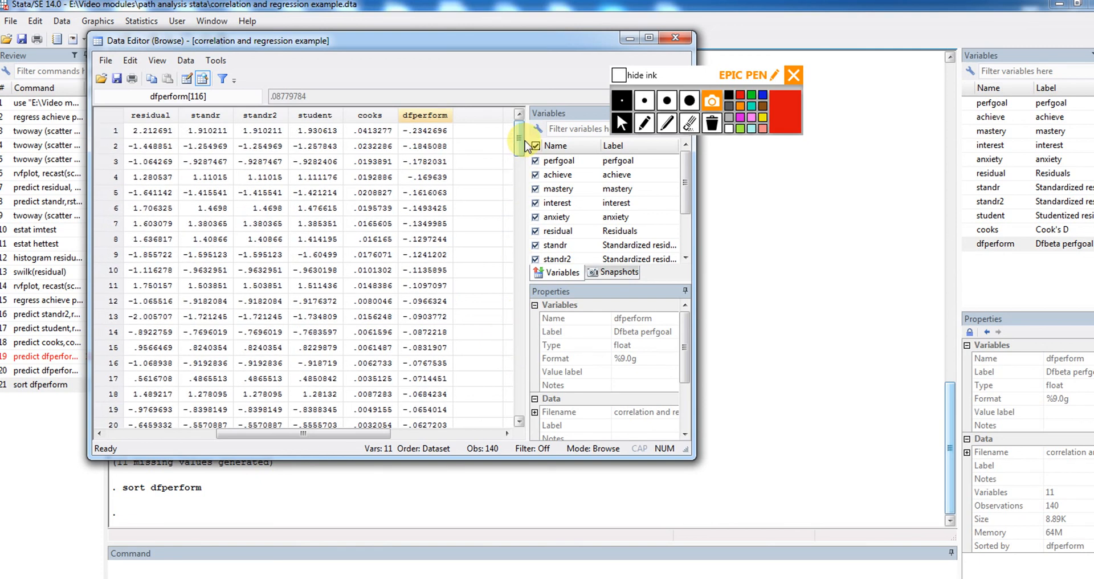